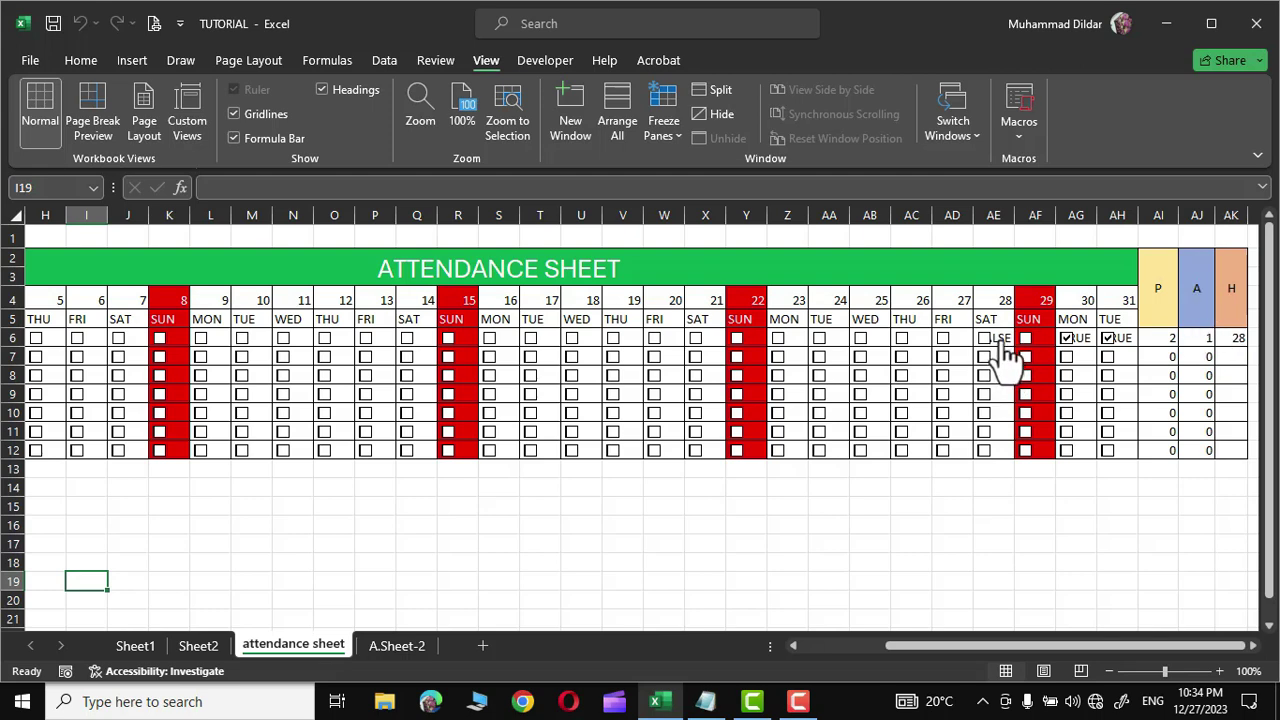
- Mark the first employee row present for days 24 to 26 and absent for day 23
click(902, 338)
click(861, 338)
click(820, 338)
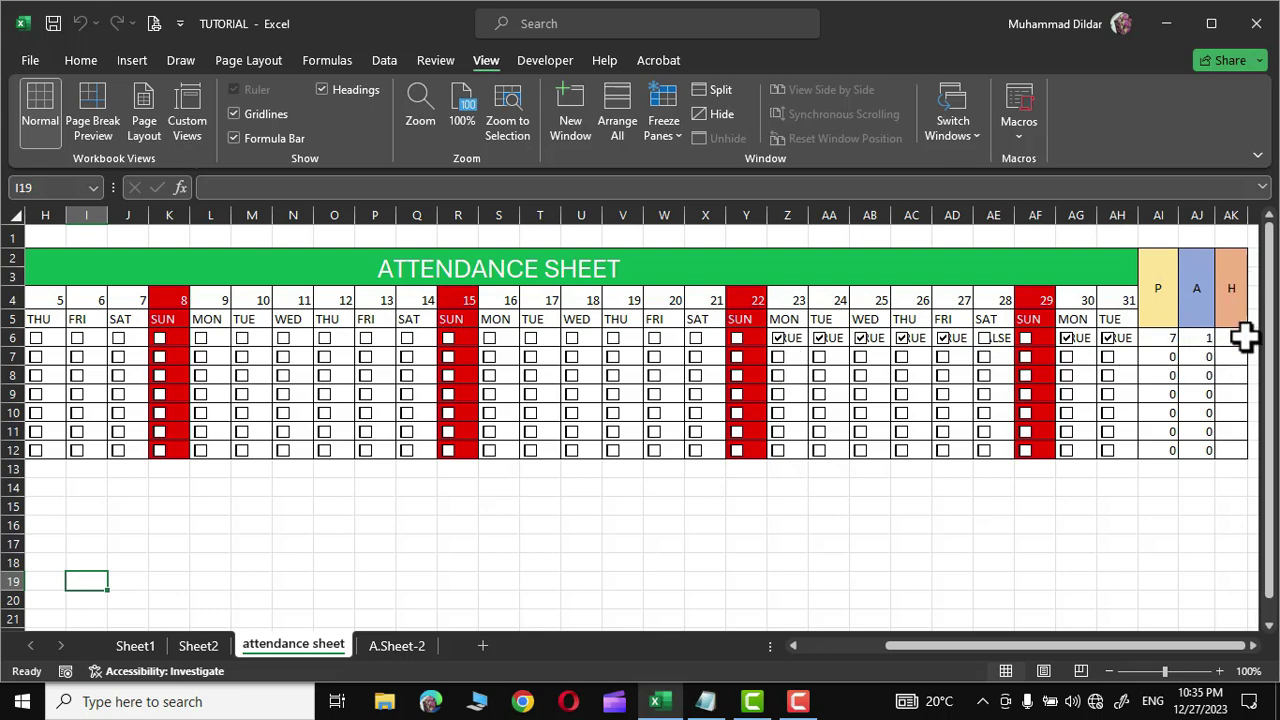
click(780, 338)
mouse_move(998, 645)
mouse_down()
mouse_move(913, 645)
mouse_move(1000, 645)
mouse_up()
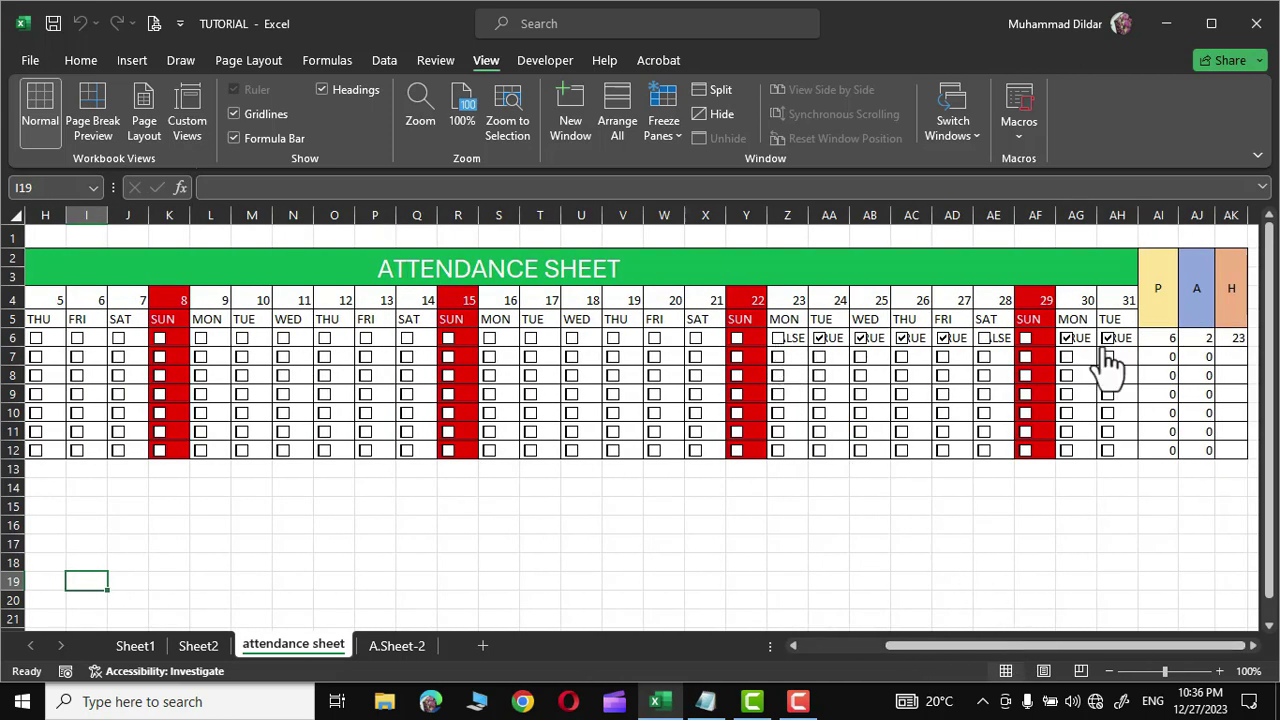
- Clear the first employee row's attendance marks for days 23 to 31
drag(1131, 338, 792, 338)
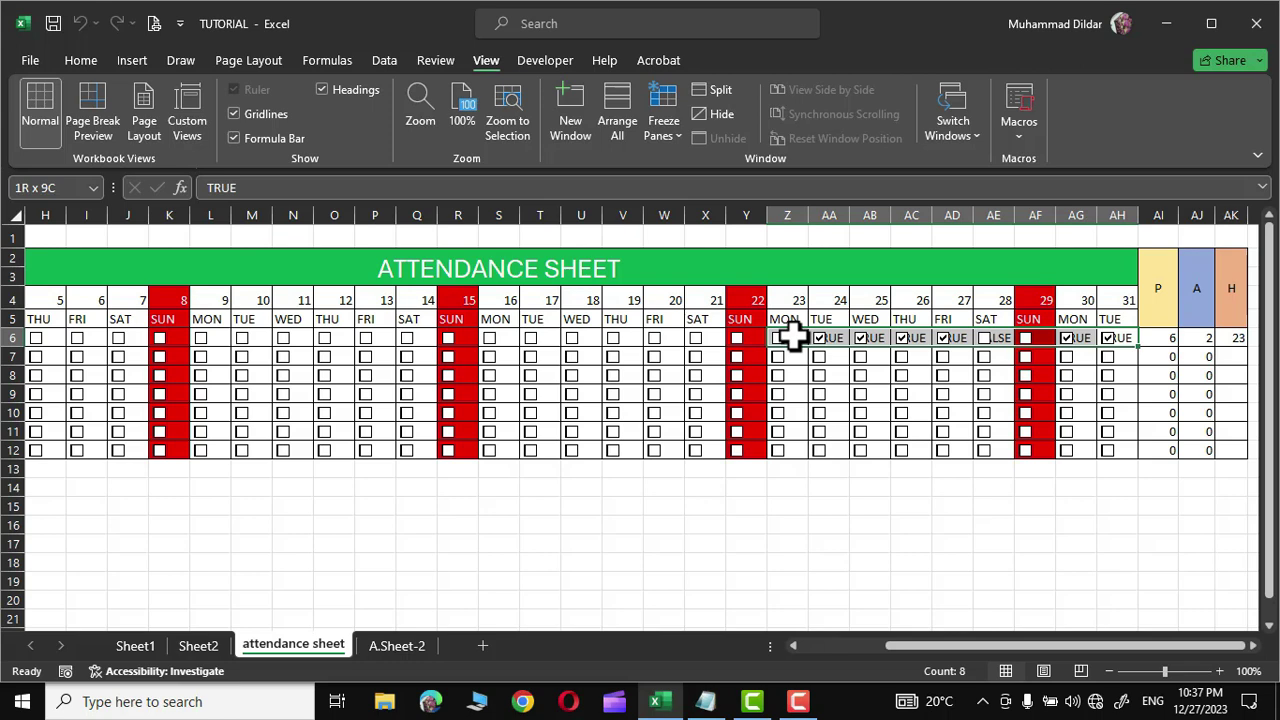
drag(792, 338, 792, 338)
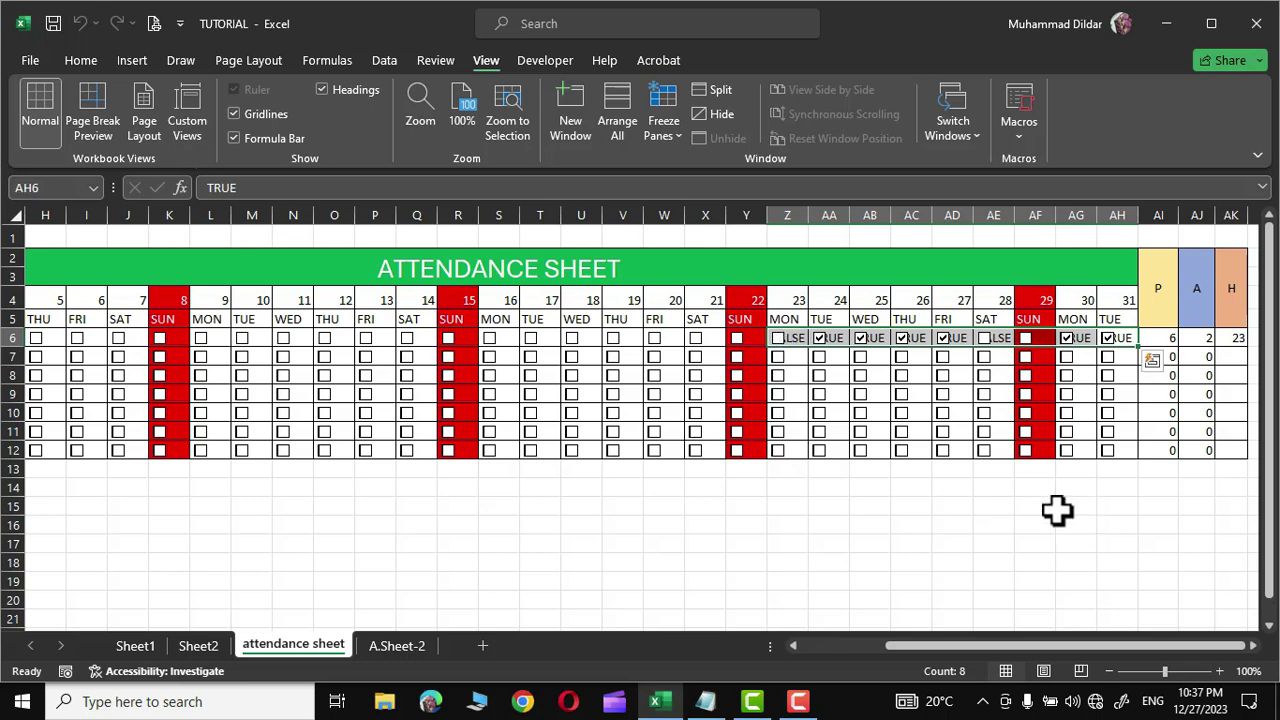
key(Delete)
click(1035, 543)
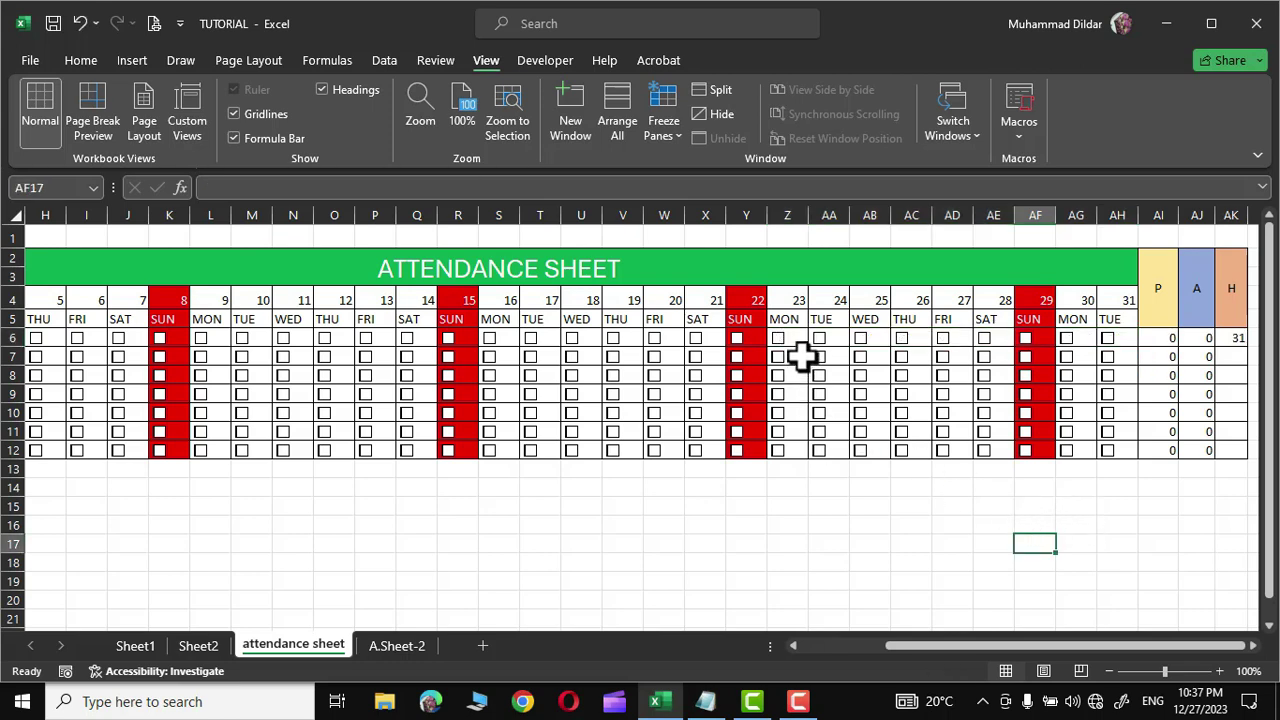
- On the A.Sheet-2 worksheet, fill row 3 with the day numbers 1 to 31, starting in C3
drag(955, 646, 865, 651)
click(398, 645)
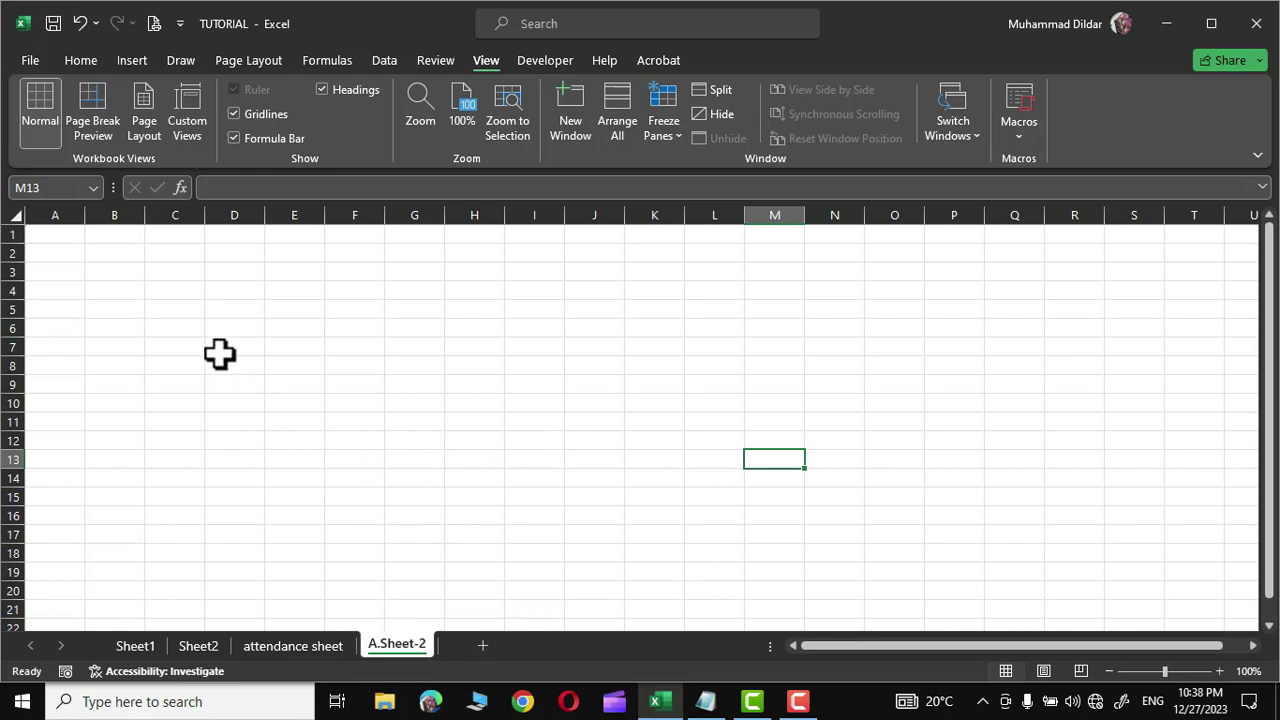
click(175, 272)
text(2)
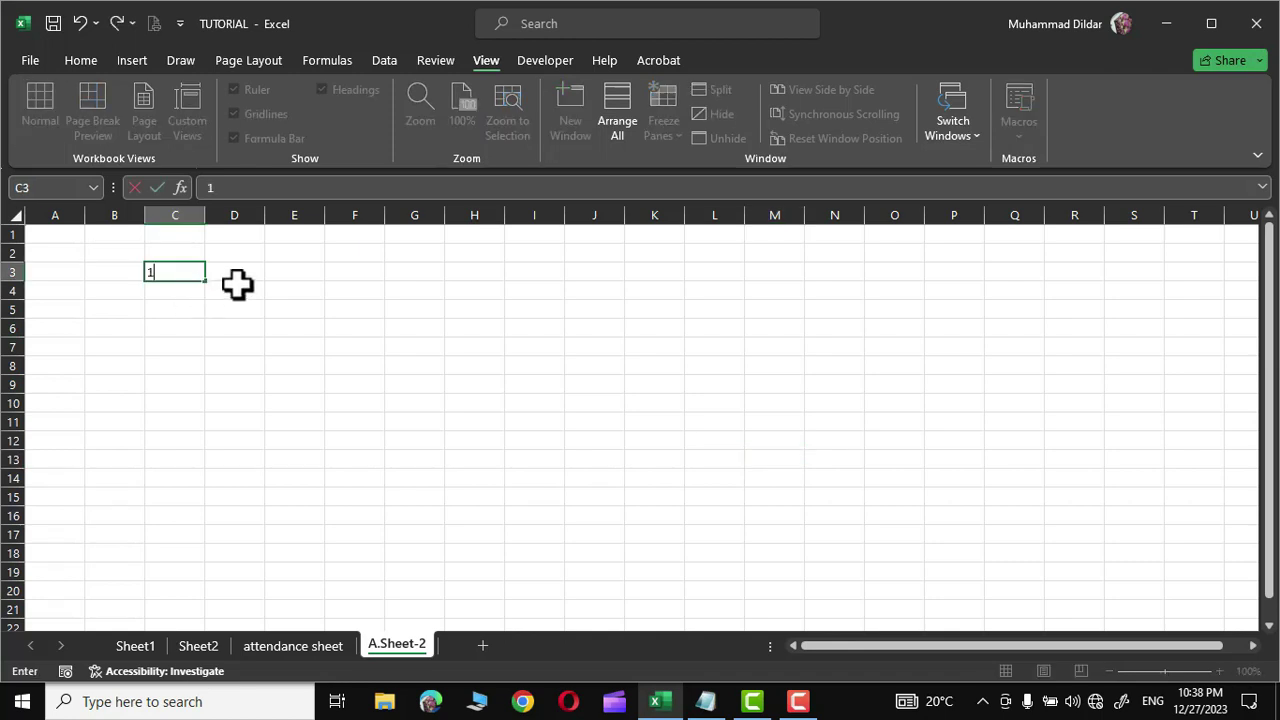
key(Return)
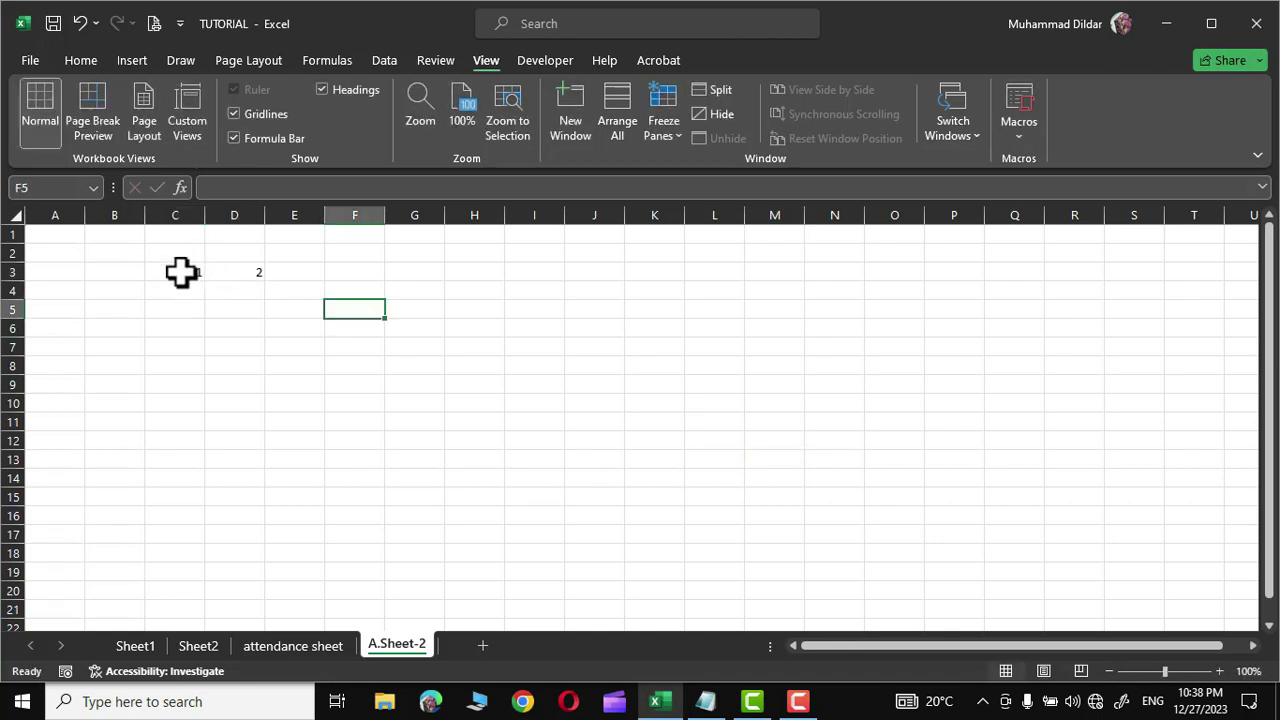
click(185, 272)
text(1)
drag(200, 272, 910, 292)
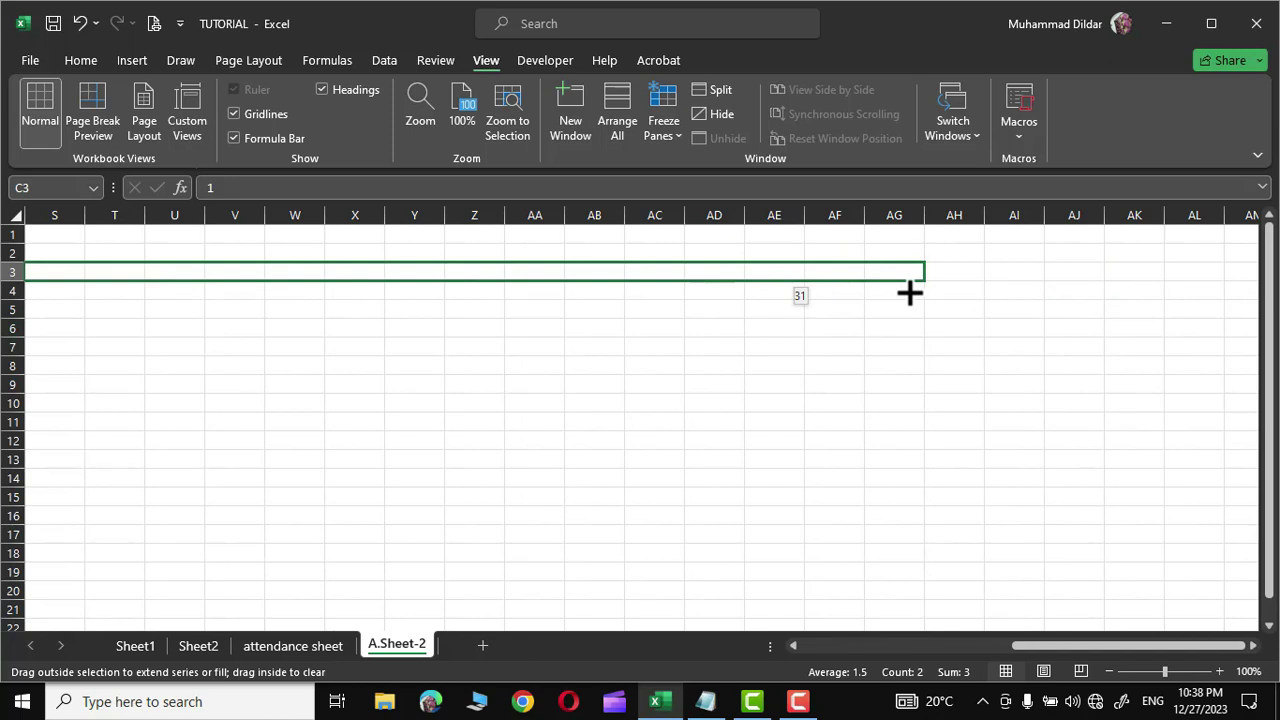
drag(910, 292, 905, 293)
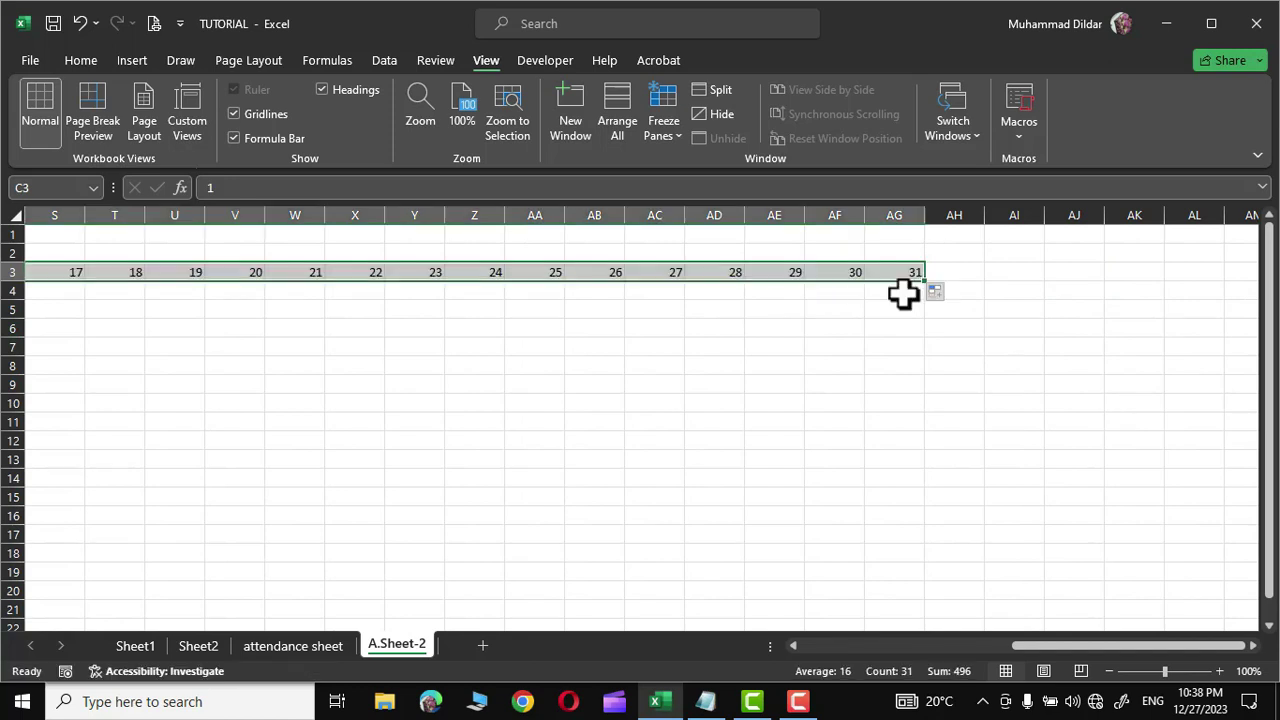
drag(1047, 645, 833, 645)
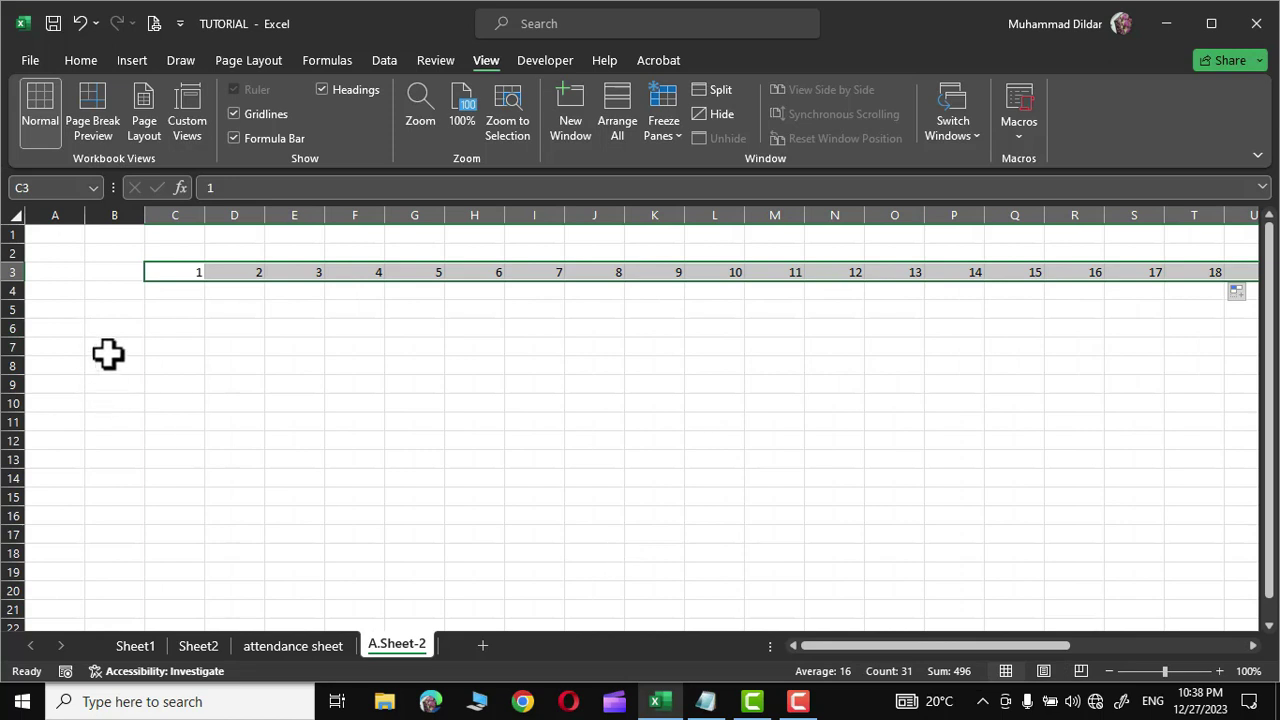
- Enter Mon in C4 and Tue in D4, and extend the weekday series along row 4 to day 30
click(179, 290)
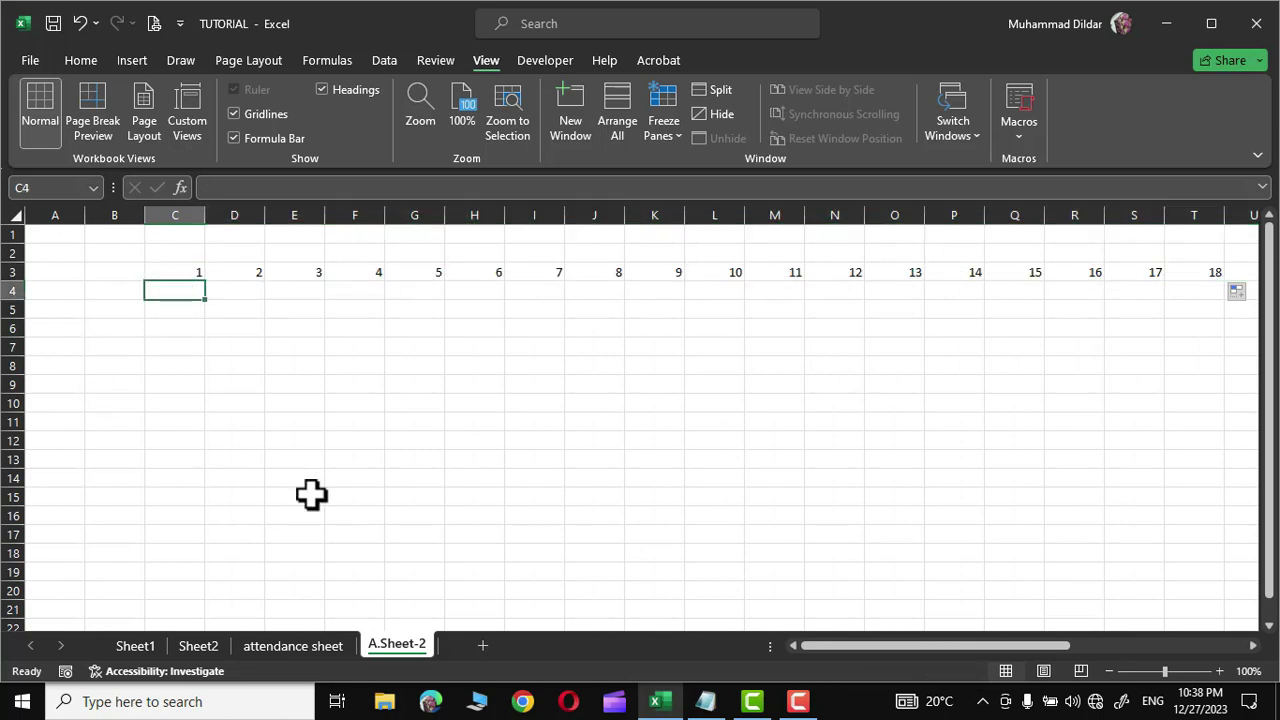
text(Mon)
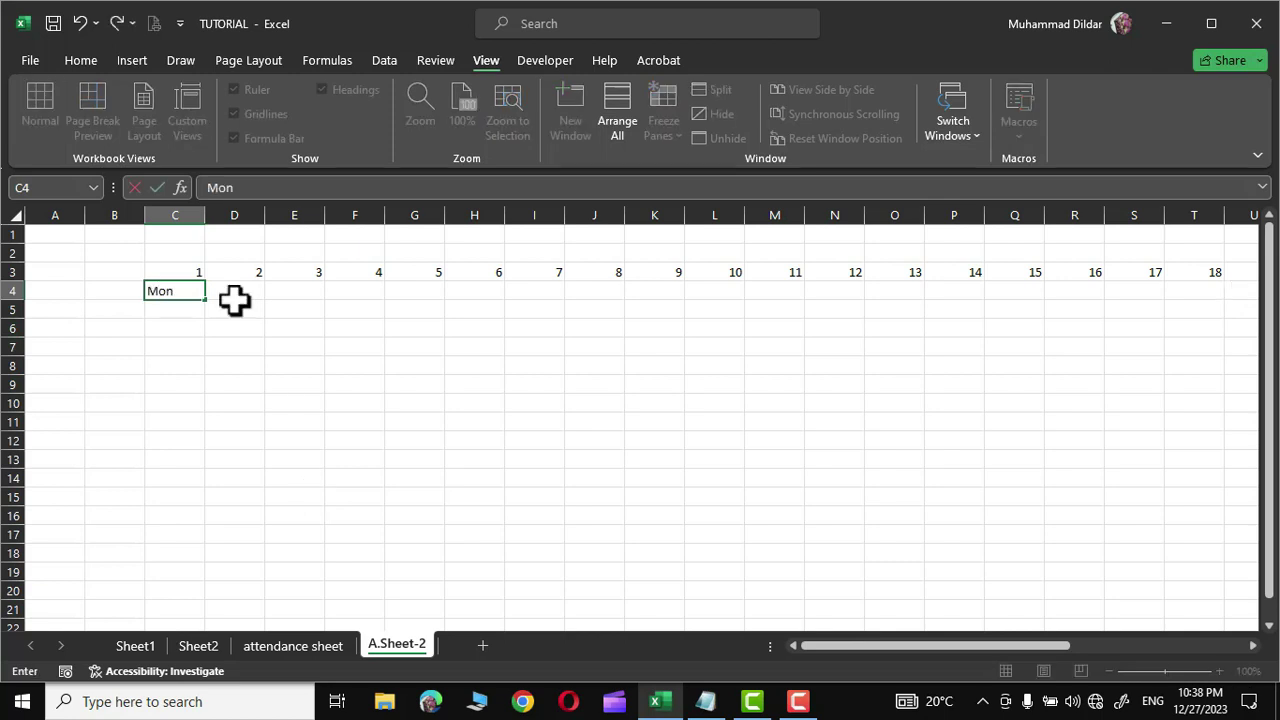
click(234, 306)
click(235, 292)
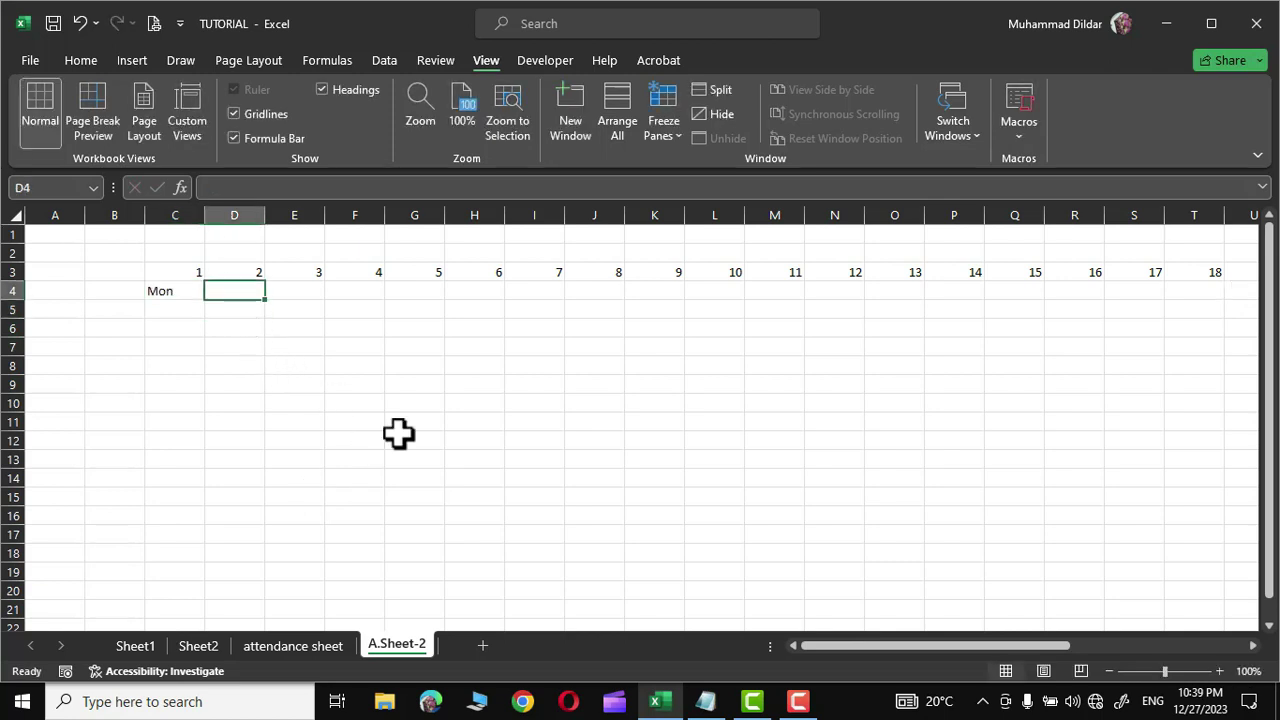
text(Tue)
click(354, 328)
drag(165, 291, 1255, 296)
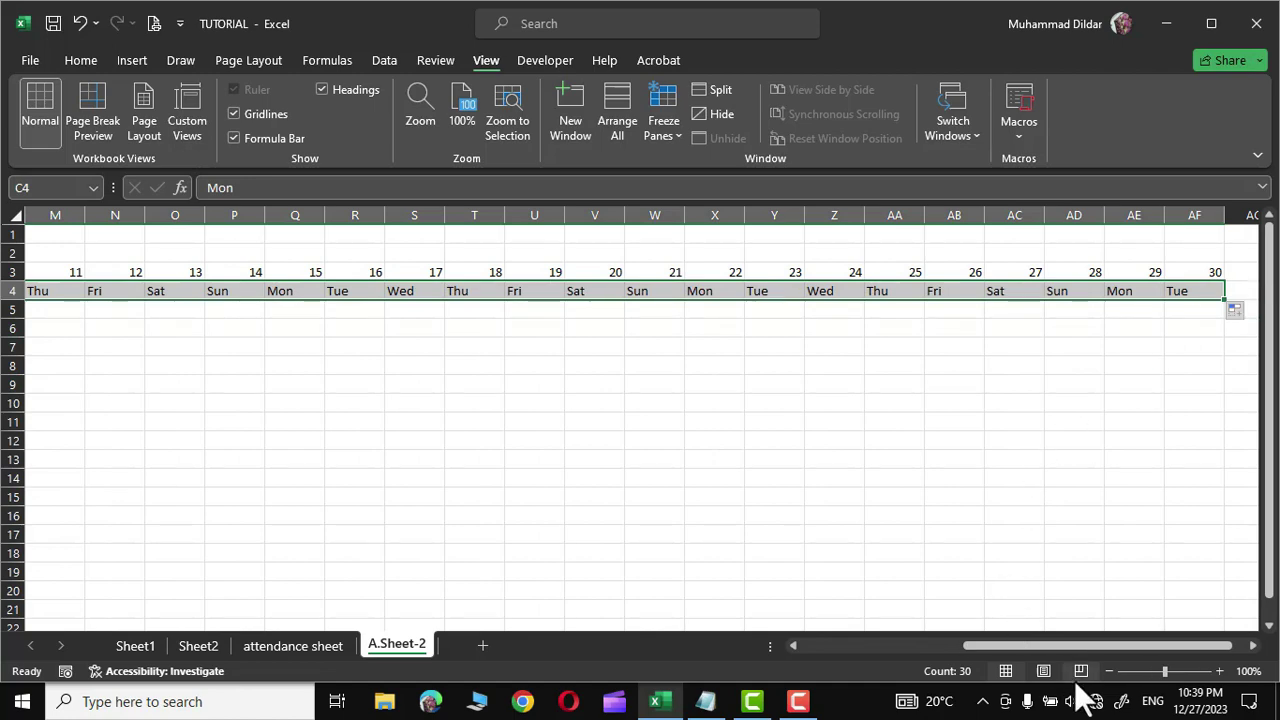
click(534, 477)
- Narrow columns C through AG together so each fits its day number and weekday
drag(1094, 646, 891, 652)
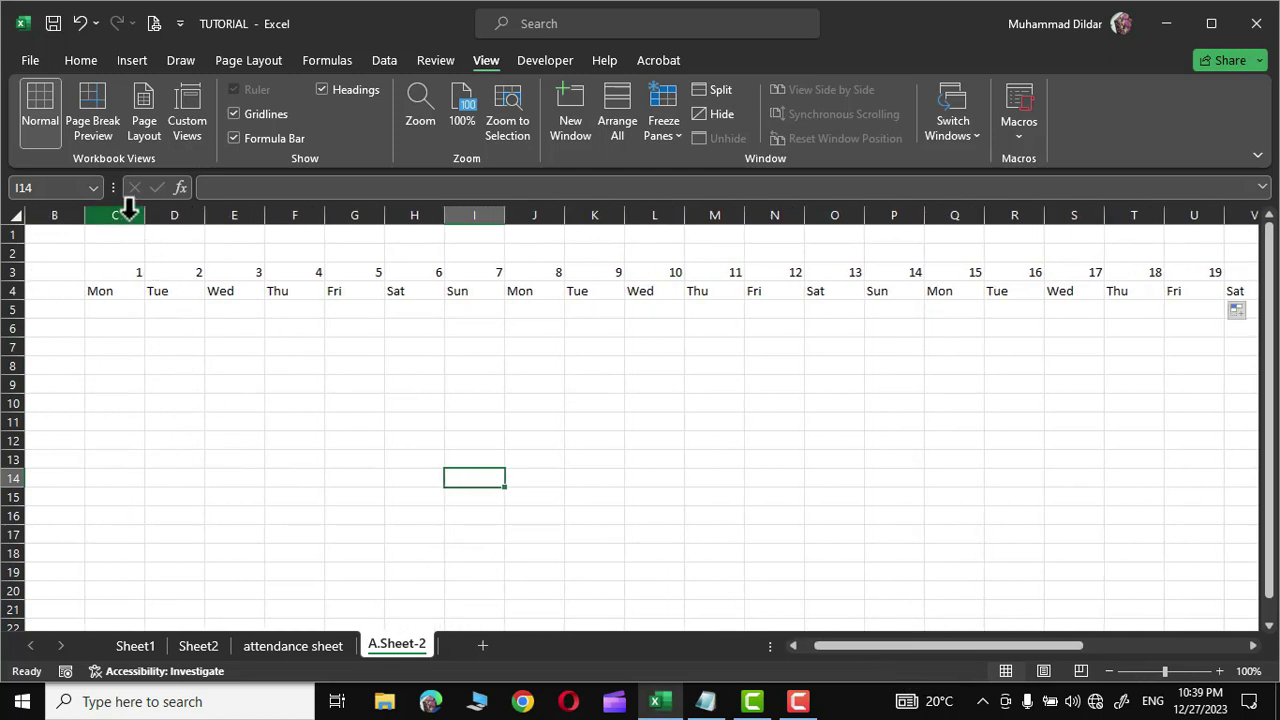
drag(128, 207, 1136, 281)
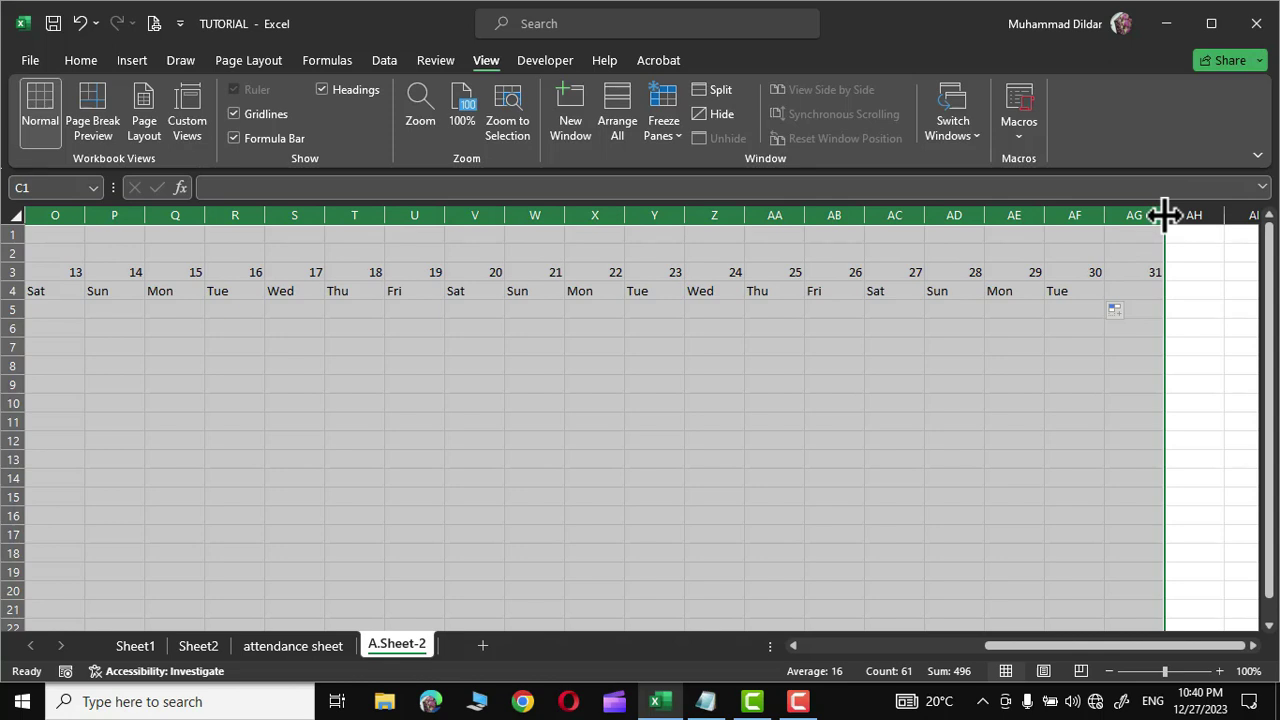
drag(1164, 215, 1143, 237)
- Merge and center C1:AG2 above the day numbers and enter the title ATTENDANCE SHEET
drag(1075, 646, 870, 652)
drag(155, 235, 1125, 252)
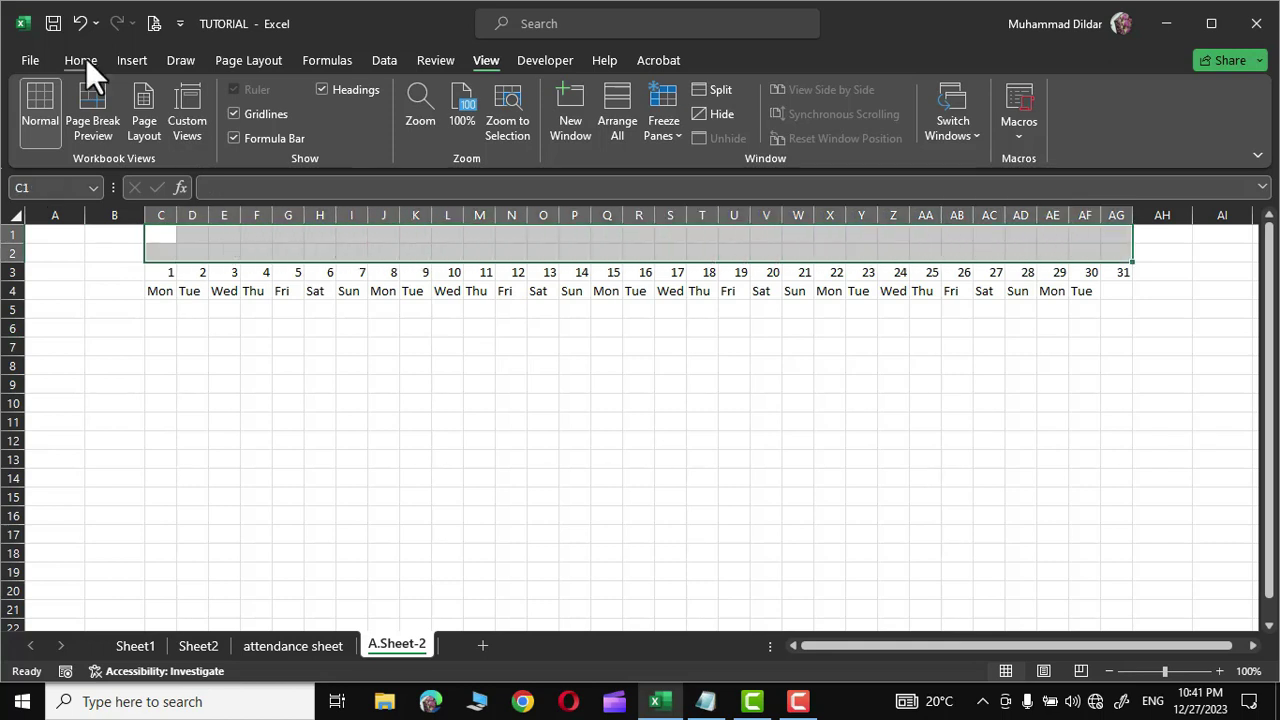
click(86, 58)
click(534, 127)
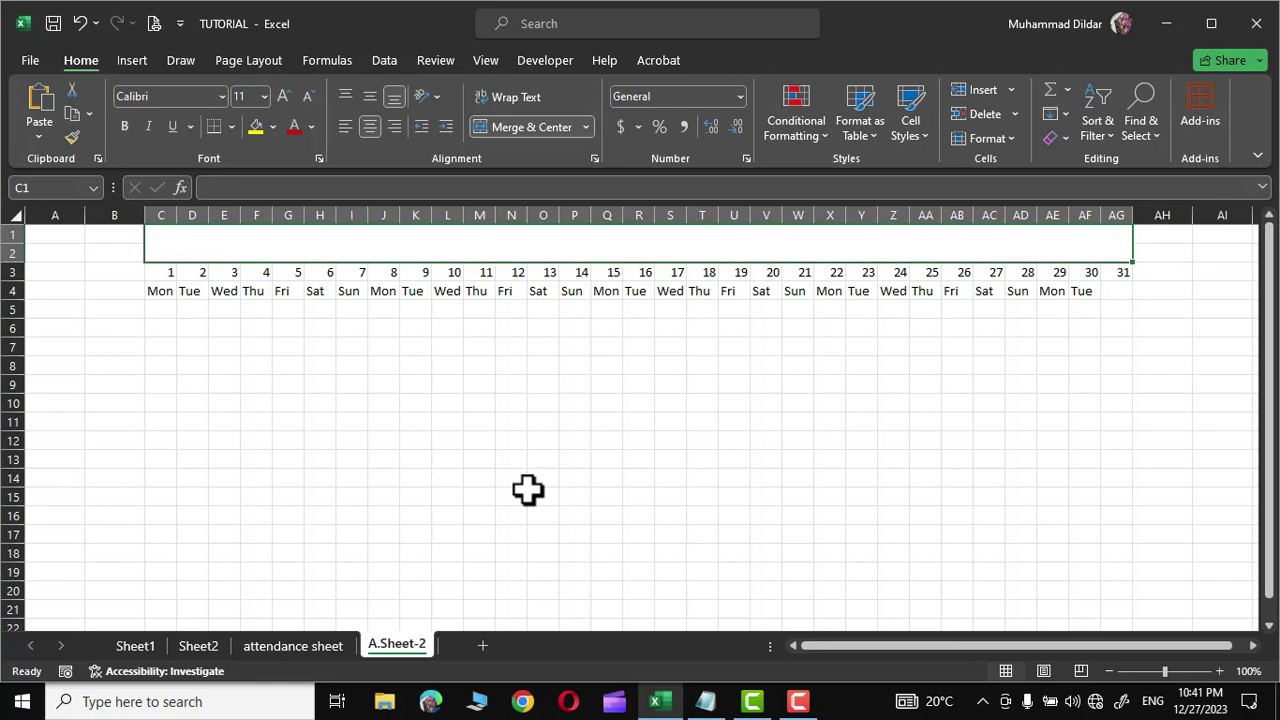
text(ATTENDANCE SHEET)
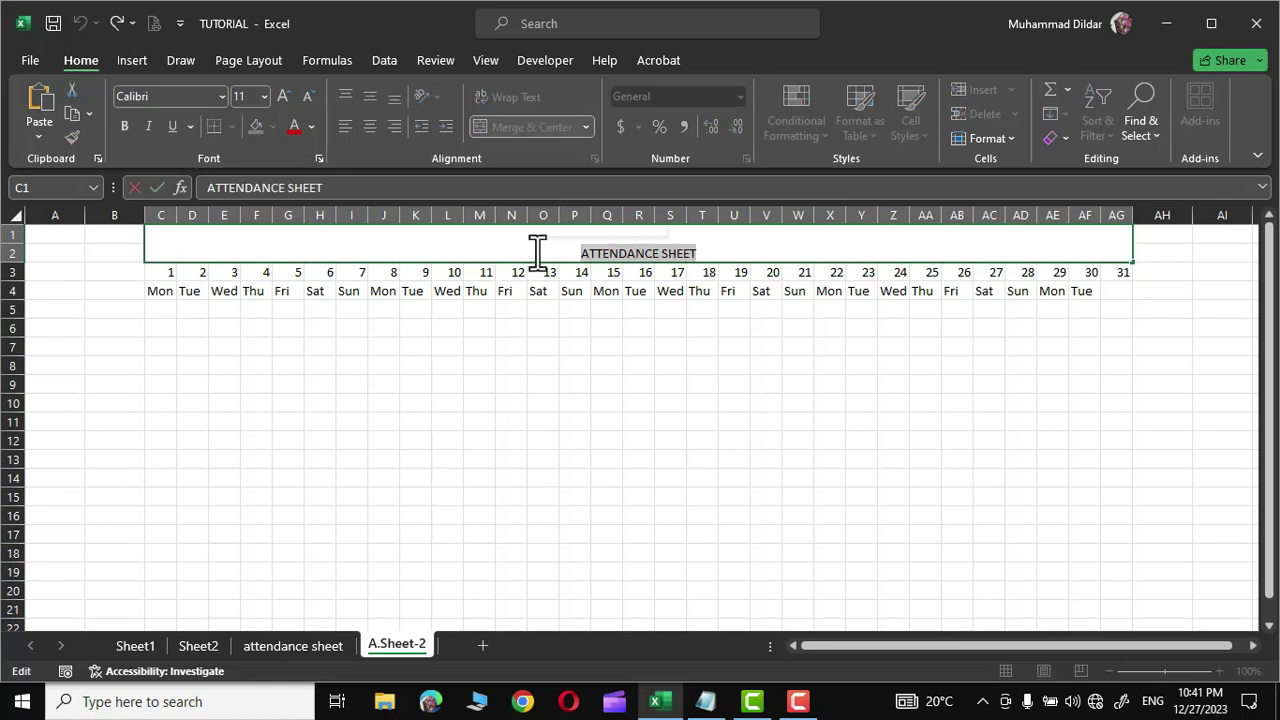
- Set the ATTENDANCE SHEET title's font size to 18 and fill its merged cell with standard green
click(283, 95)
click(283, 95)
click(283, 95)
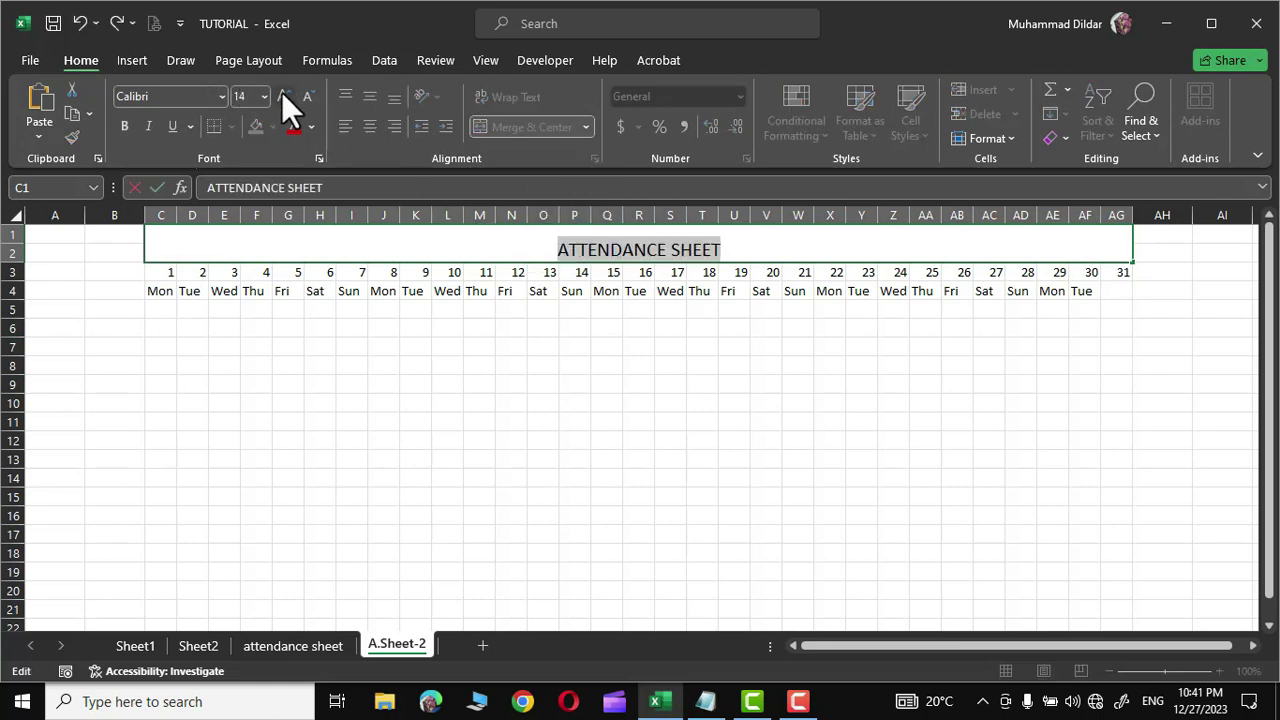
click(283, 95)
click(363, 247)
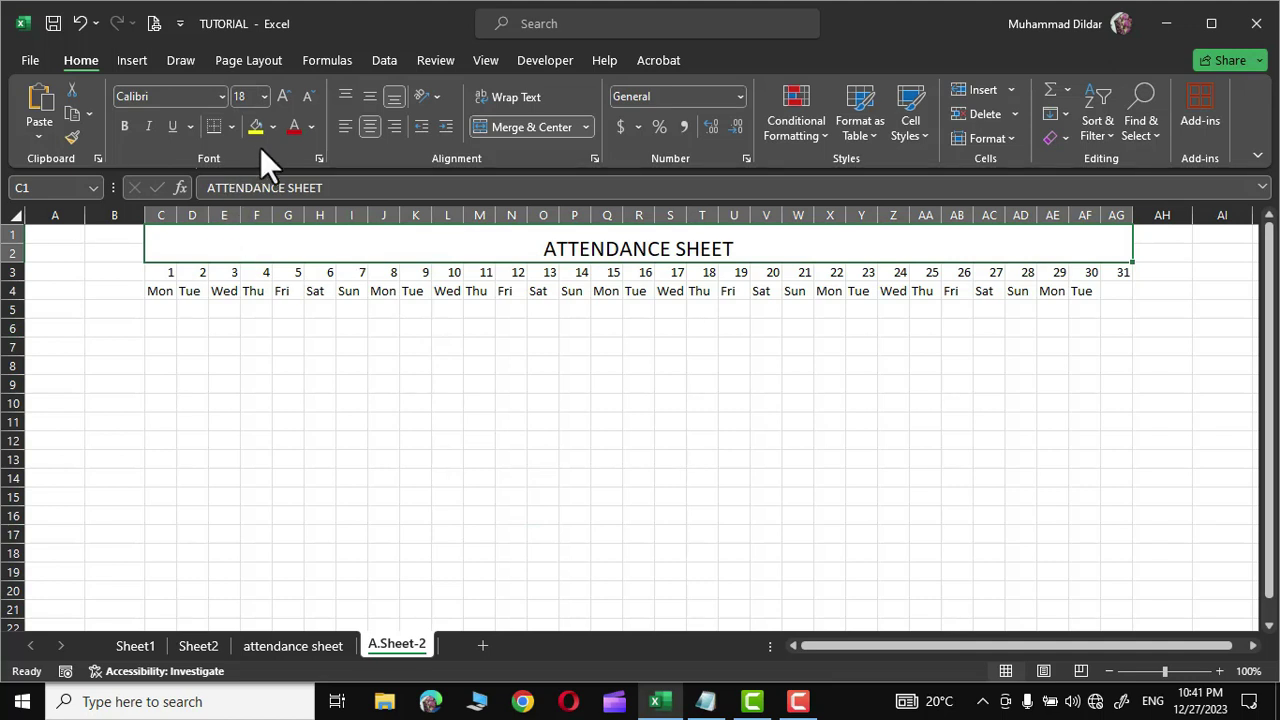
click(272, 124)
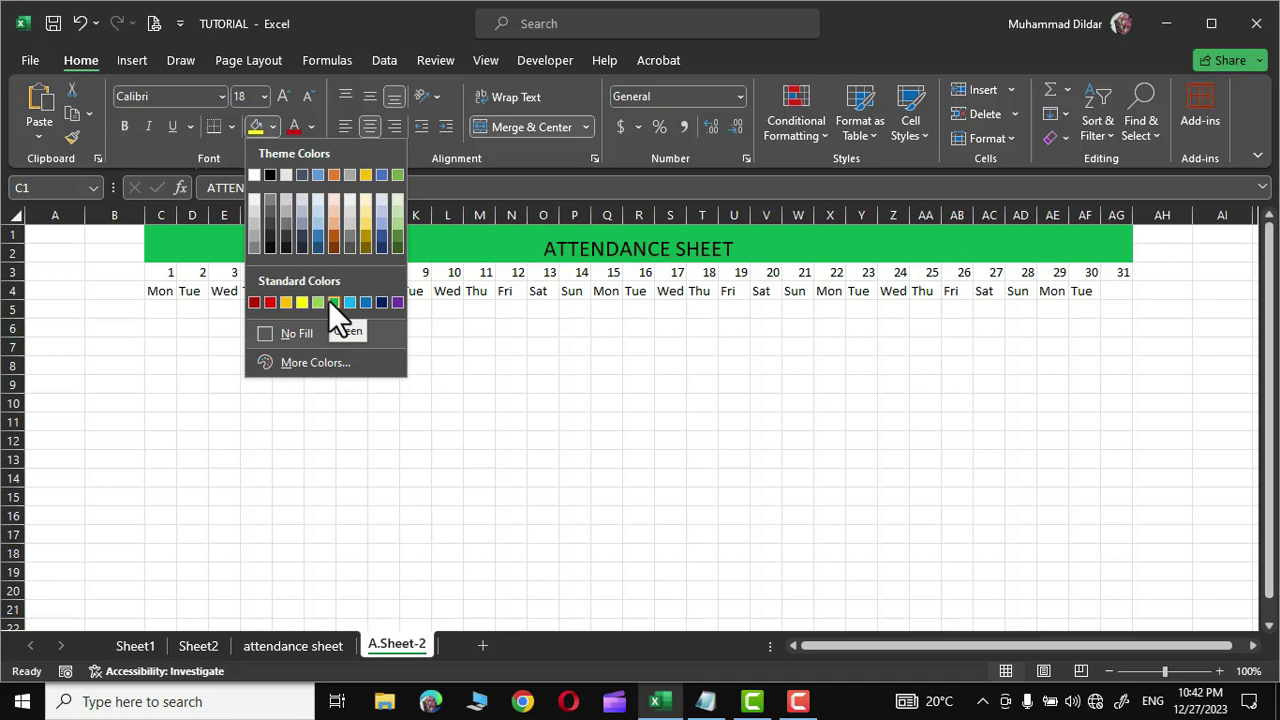
click(333, 302)
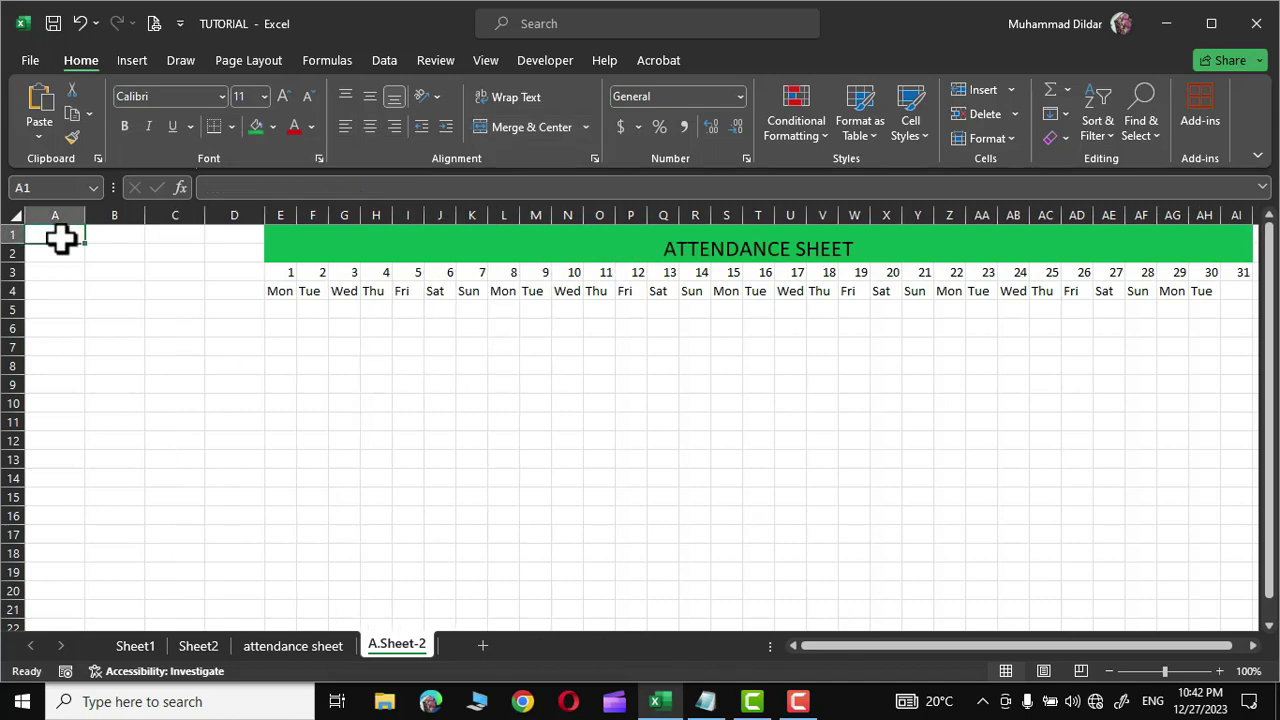
- Enter YEAR 2023 and MONTH DEC in A1:B2, centered, with a light blue fill for the year and orange for the month
text(YEAR)
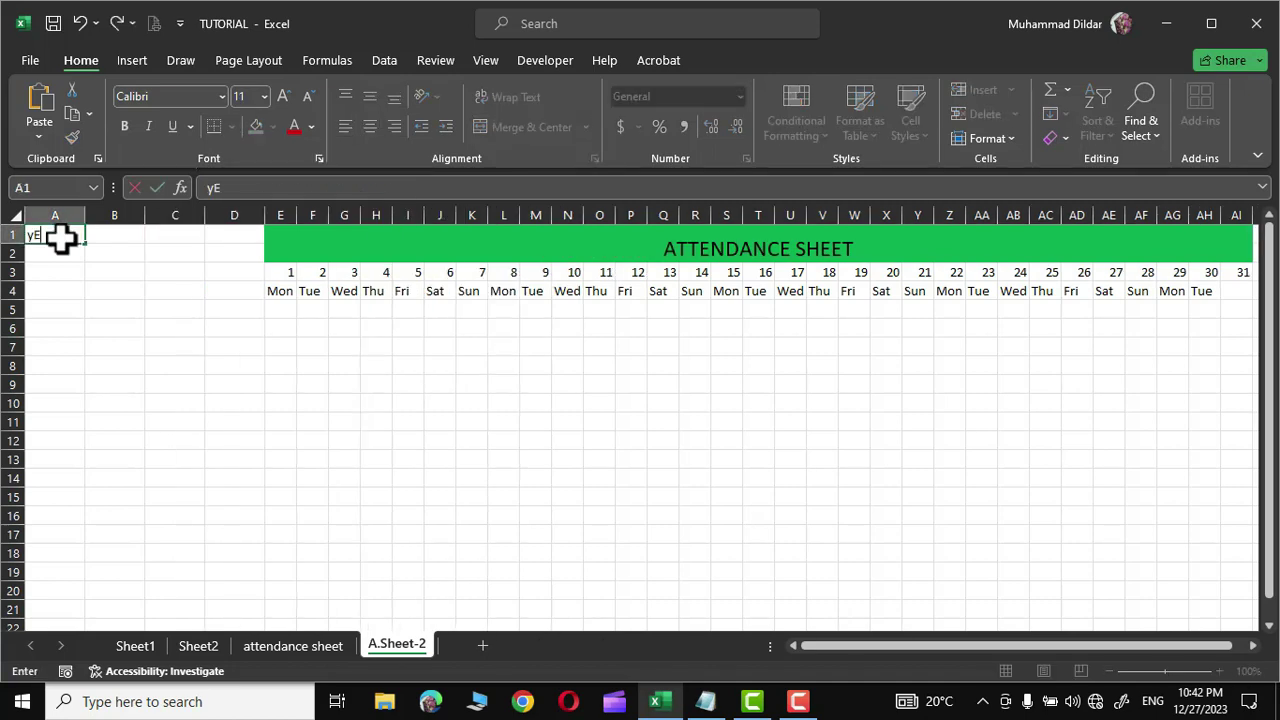
key(Return)
text(MONTH)
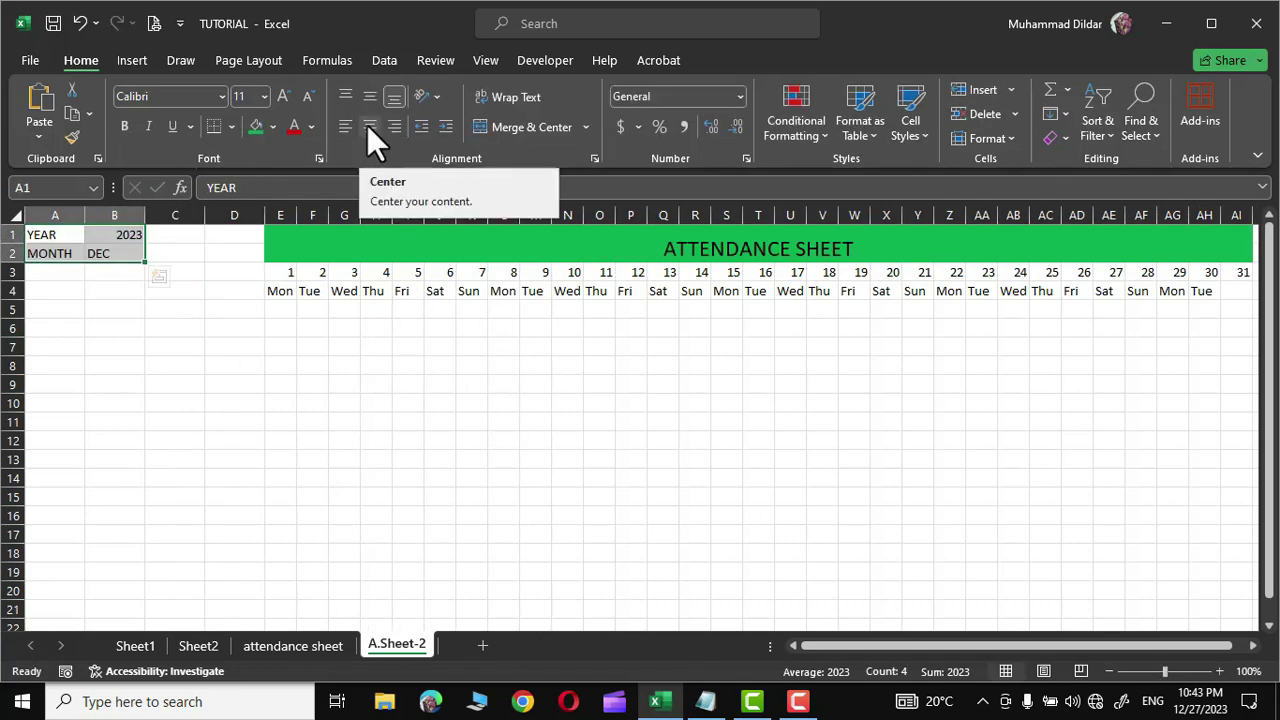
click(367, 125)
click(234, 400)
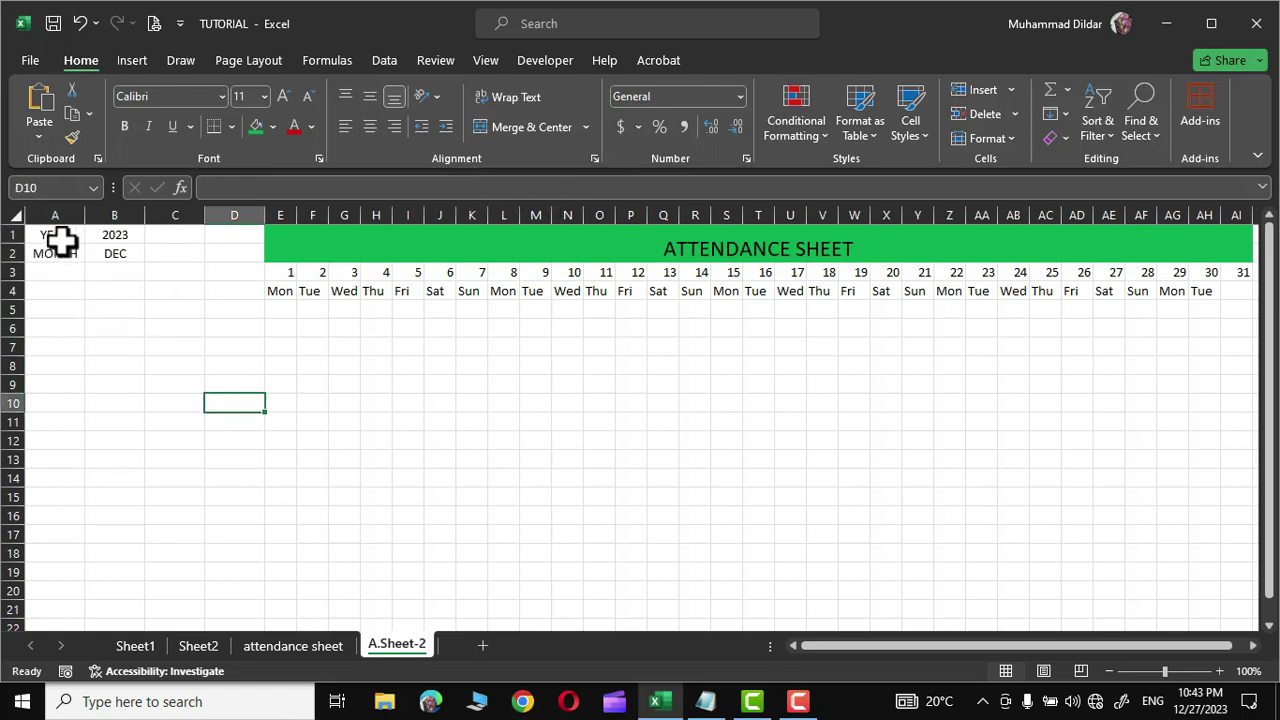
click(60, 236)
drag(80, 236, 94, 237)
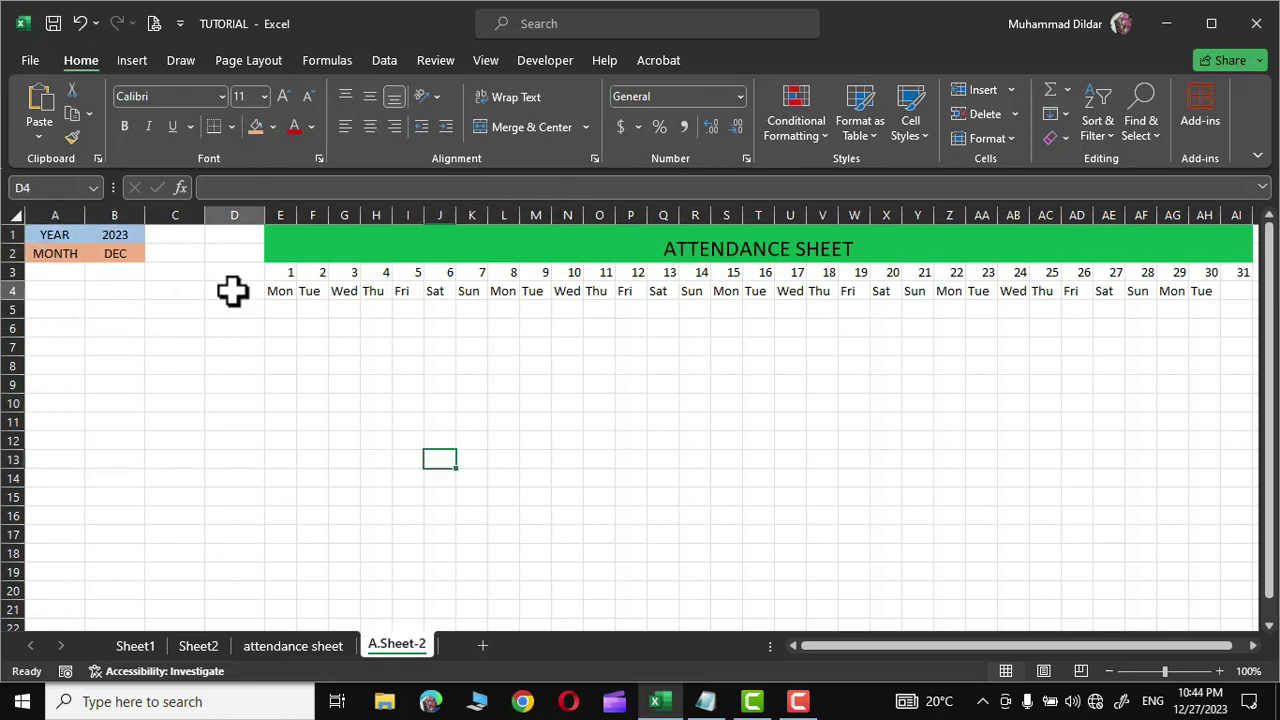
- Create an EMPLOYEES header in merged cells D2:D4, centered both ways, with a blue fill
click(232, 289)
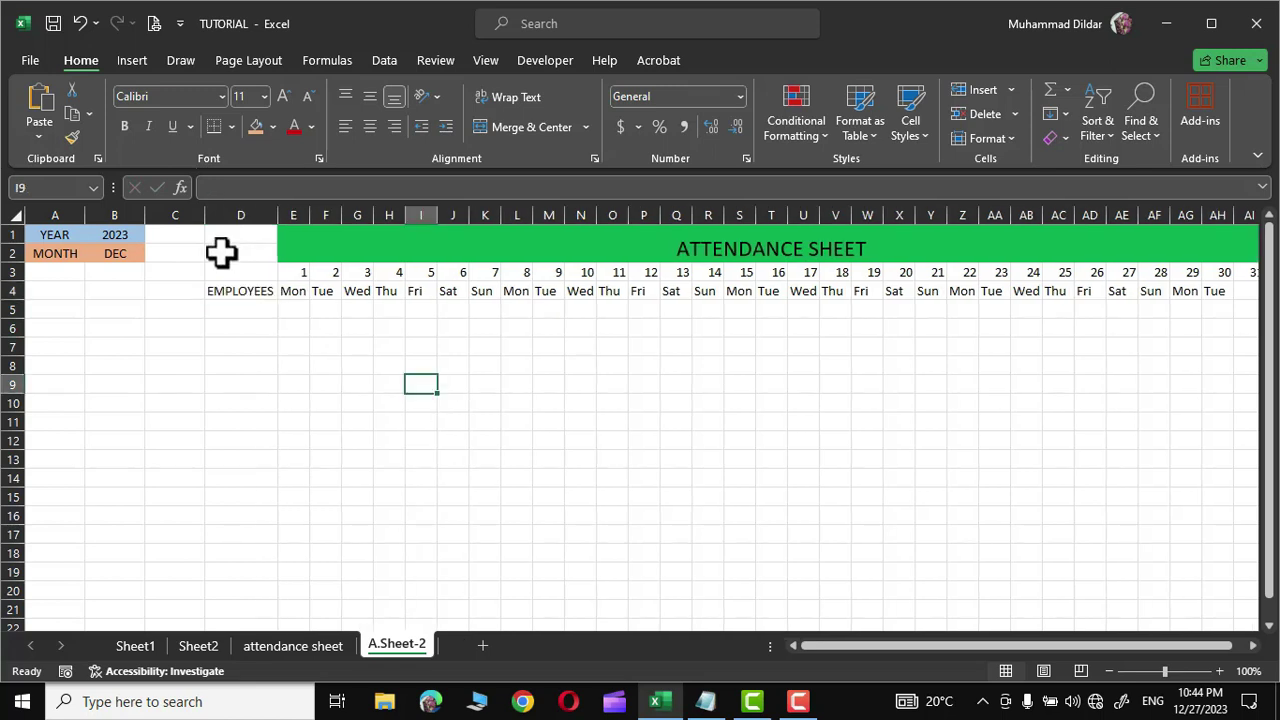
drag(223, 254, 235, 284)
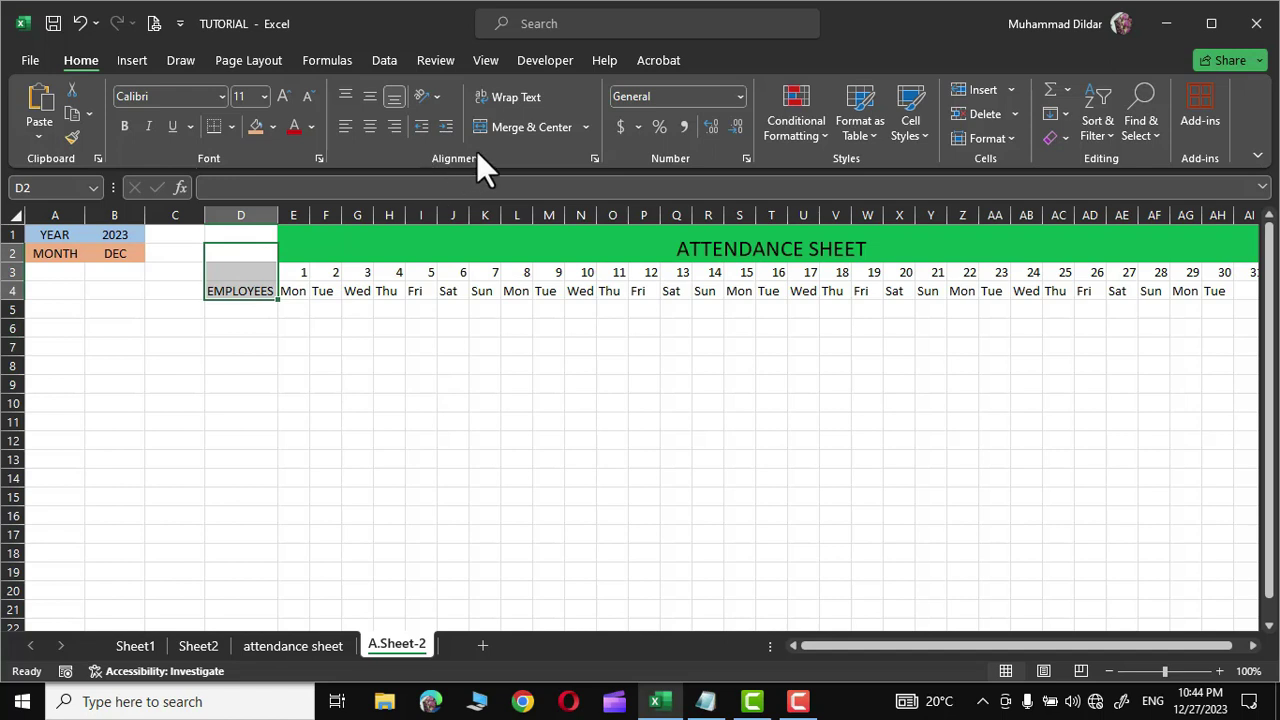
click(516, 125)
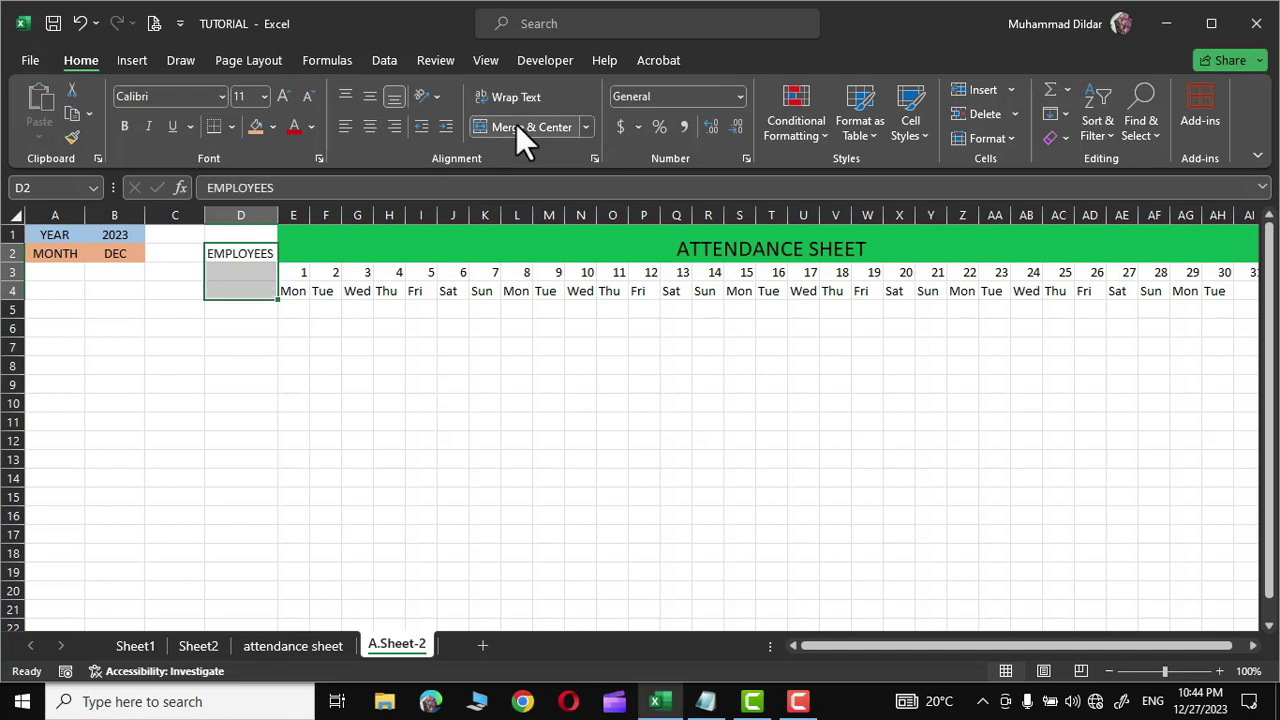
click(370, 95)
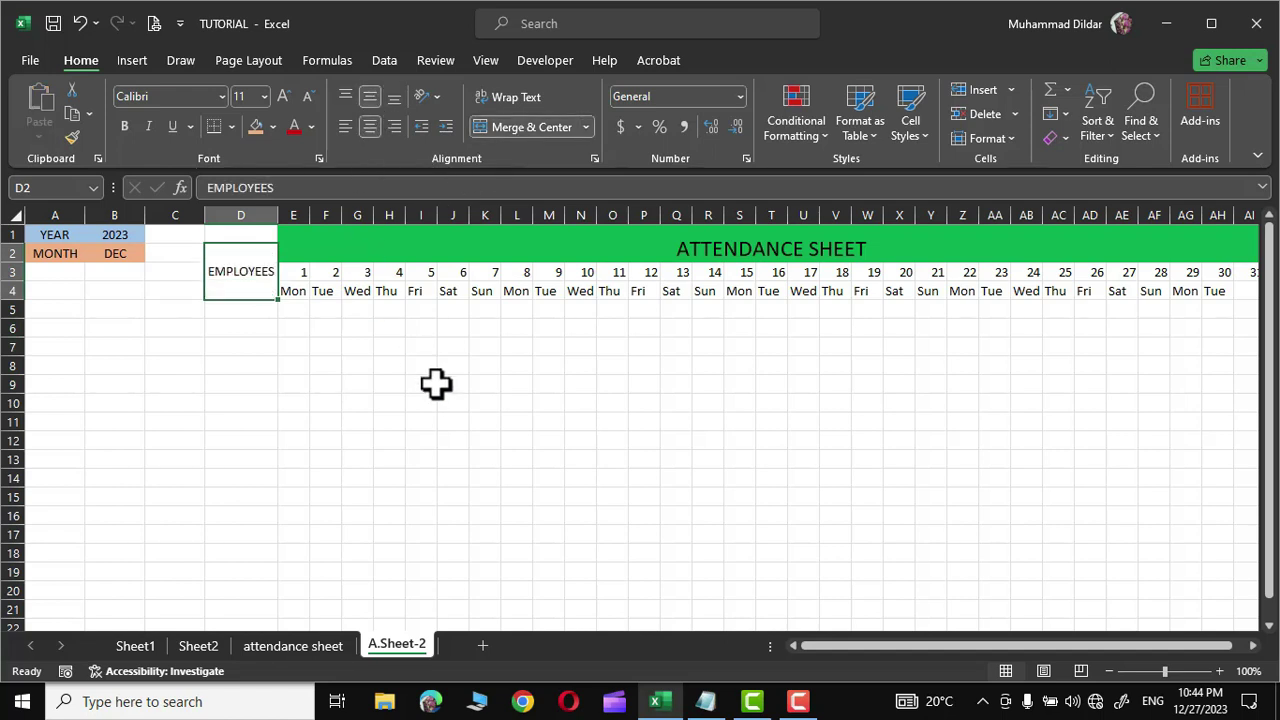
click(272, 124)
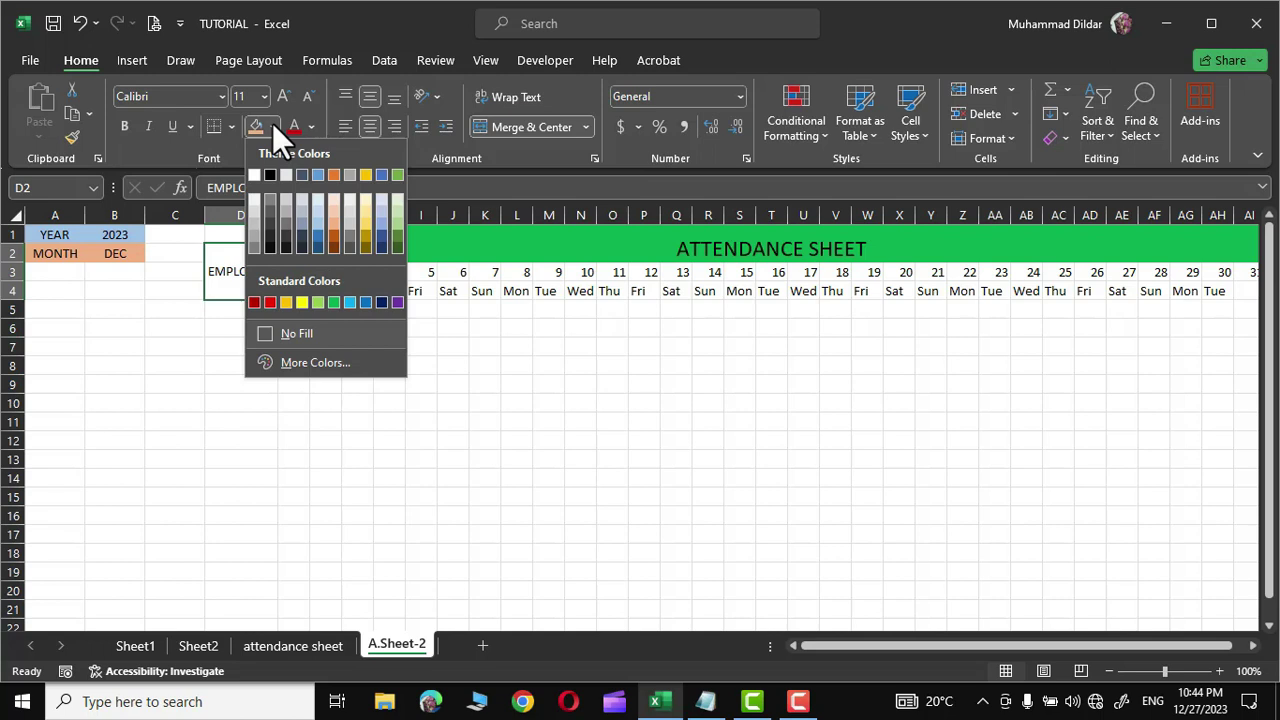
click(316, 237)
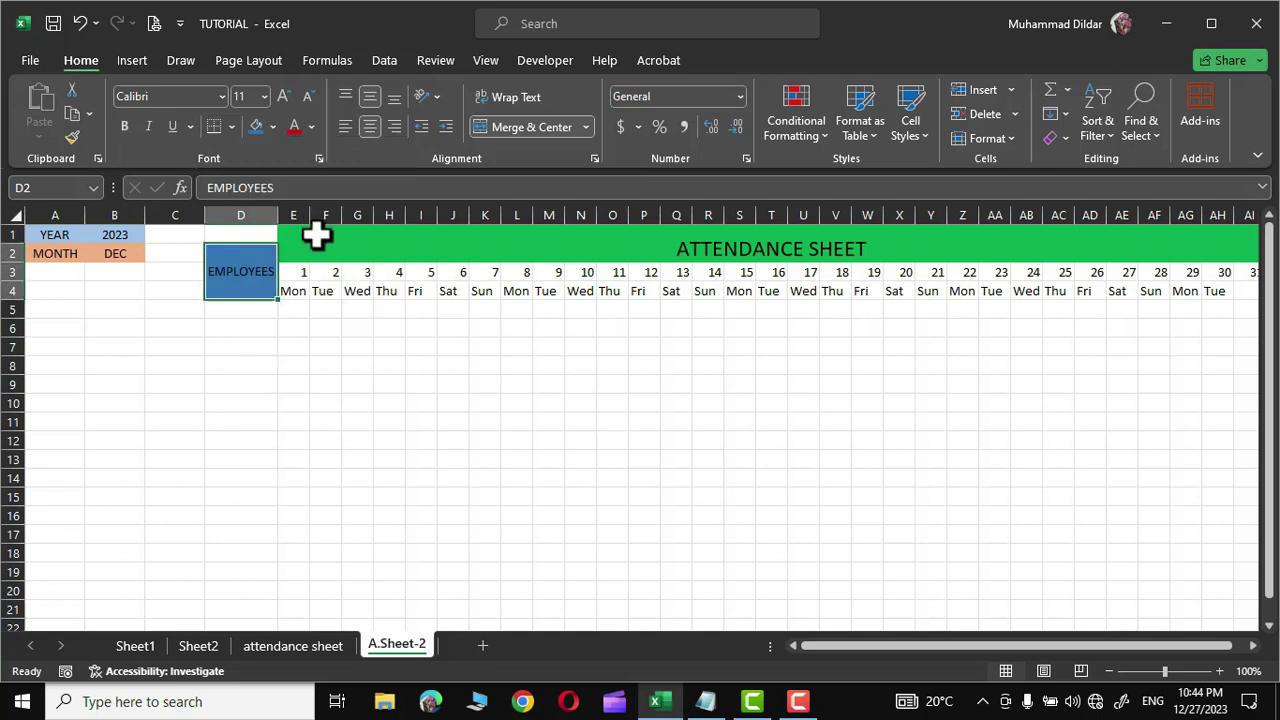
- Create an ID header in merged cells C2:C4, centered both ways, with a gold fill
click(175, 280)
text(ID)
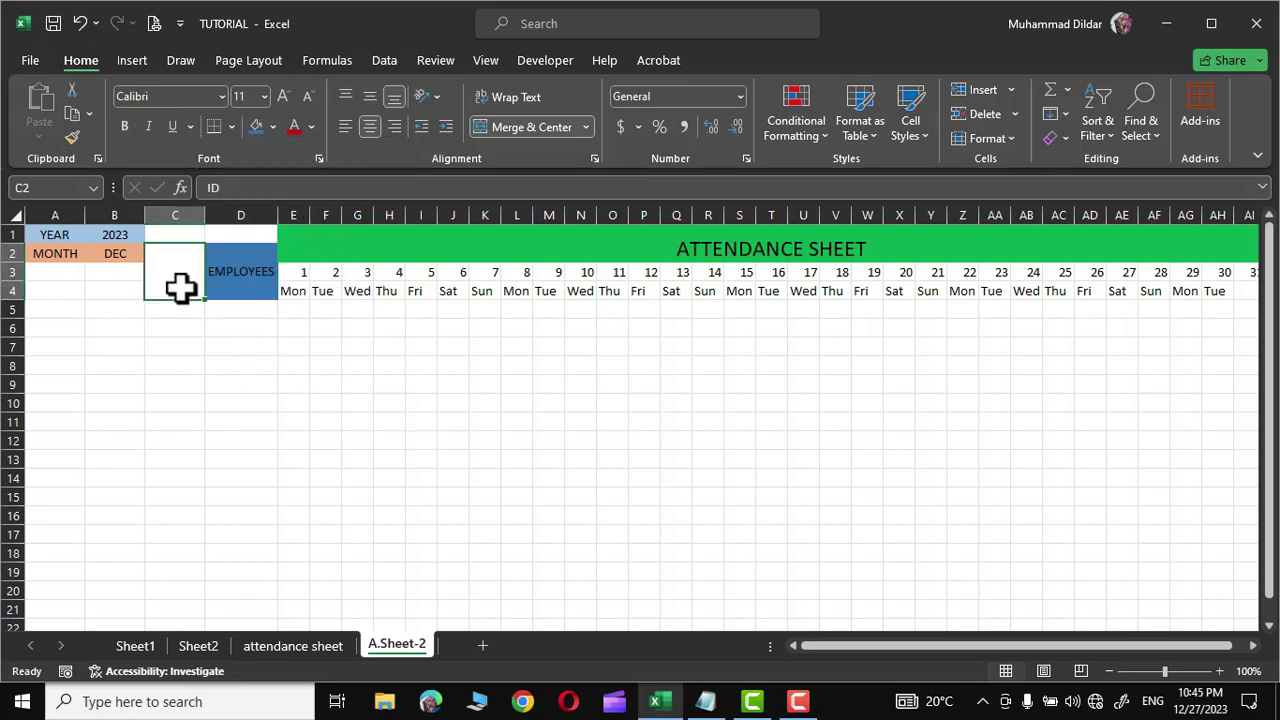
click(370, 96)
click(484, 458)
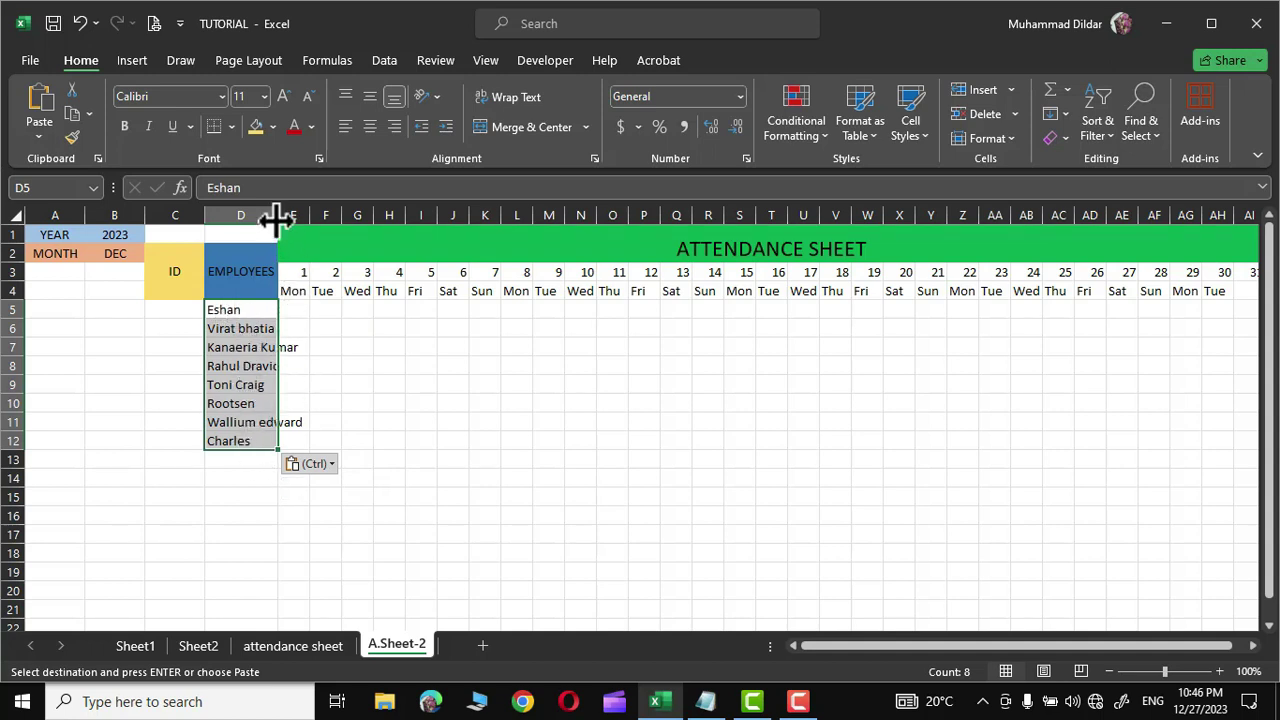
- Fit column D to the width of the employee names and number the employees 1 to 8 in C5:C12
double_click(277, 213)
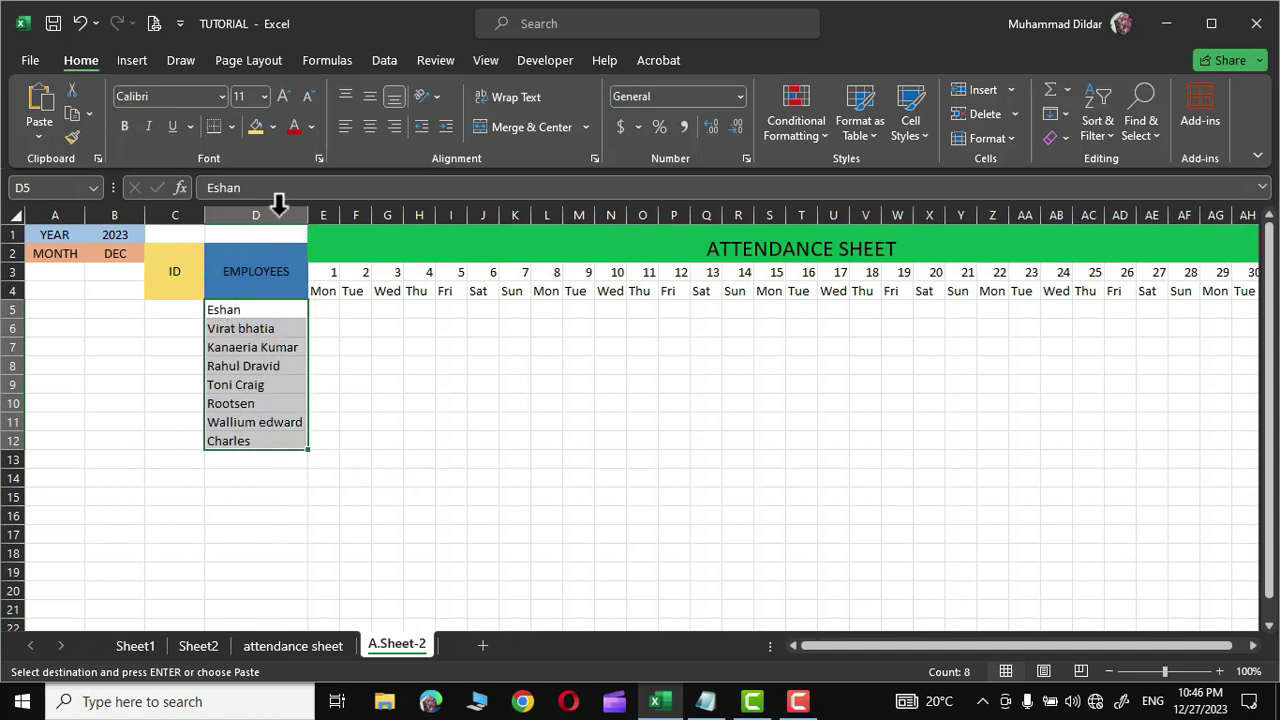
click(183, 311)
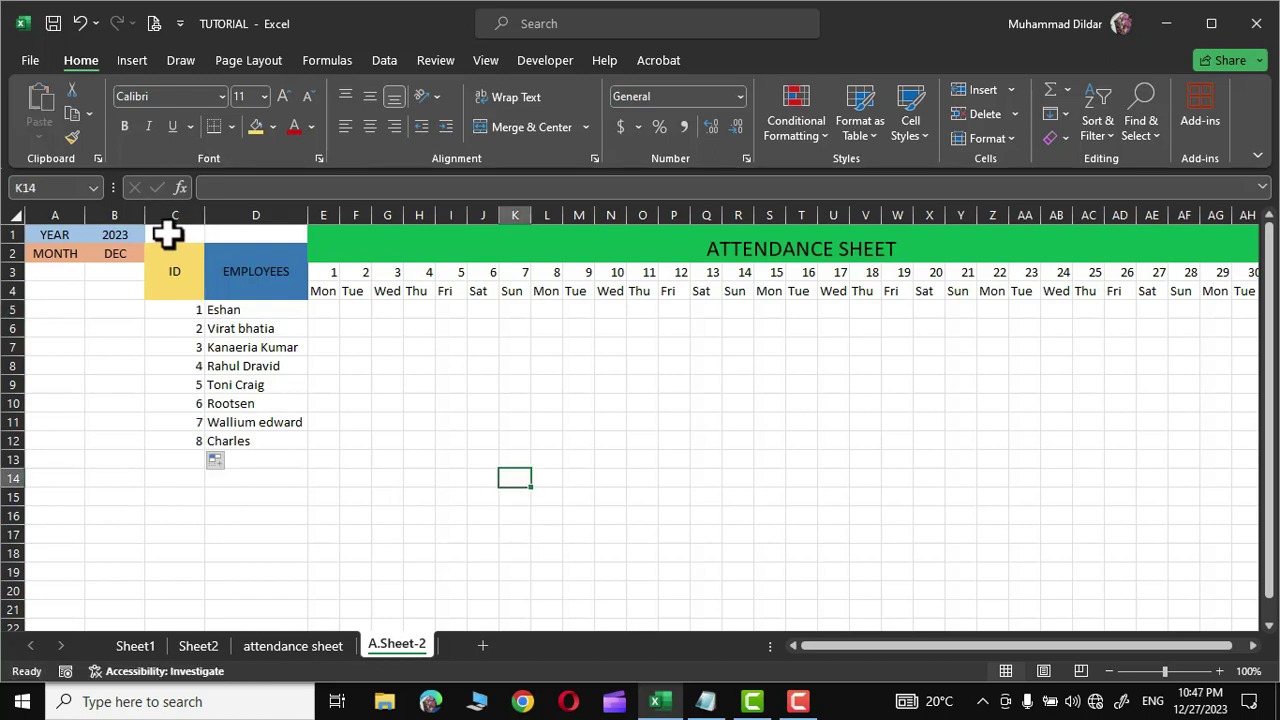
- Apply all borders to the attendance table, from C1 across the day columns down to row 12
drag(171, 234, 954, 442)
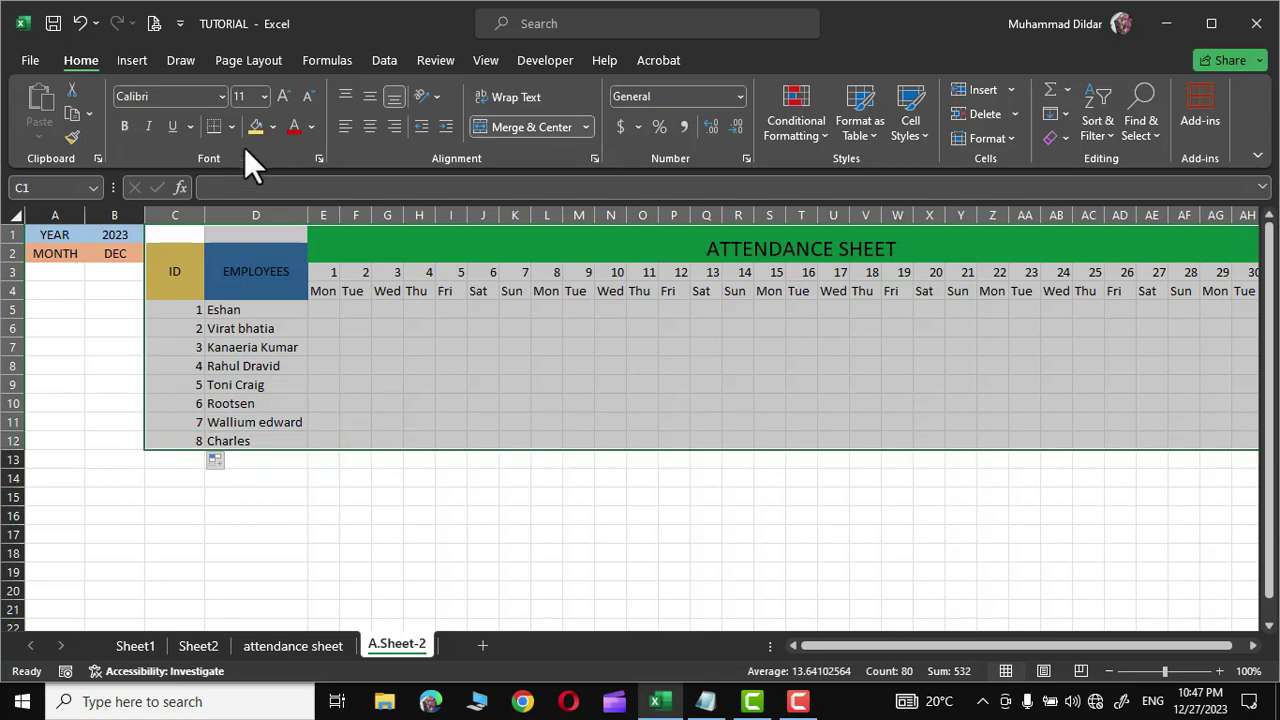
click(229, 126)
click(263, 313)
click(490, 553)
drag(877, 646, 903, 648)
drag(917, 648, 870, 650)
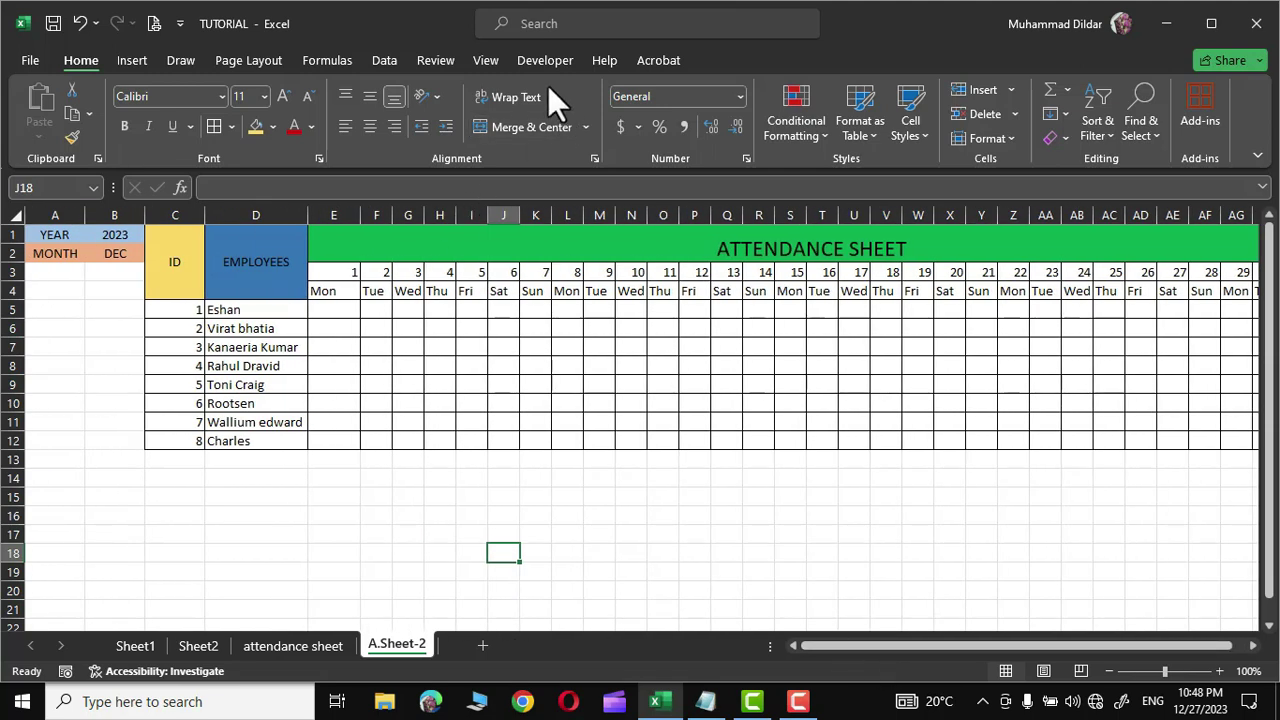
- Make sure Developer is enabled among the main tabs in the ribbon customization options
click(541, 58)
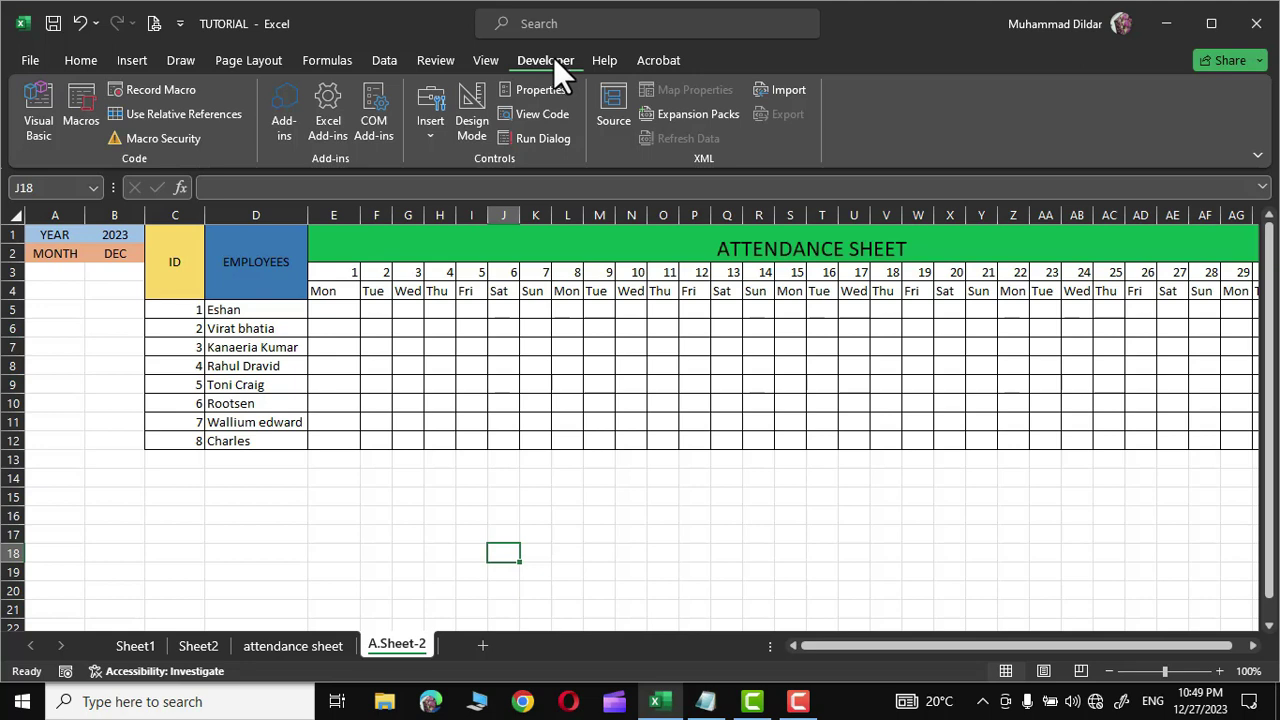
right_click(876, 99)
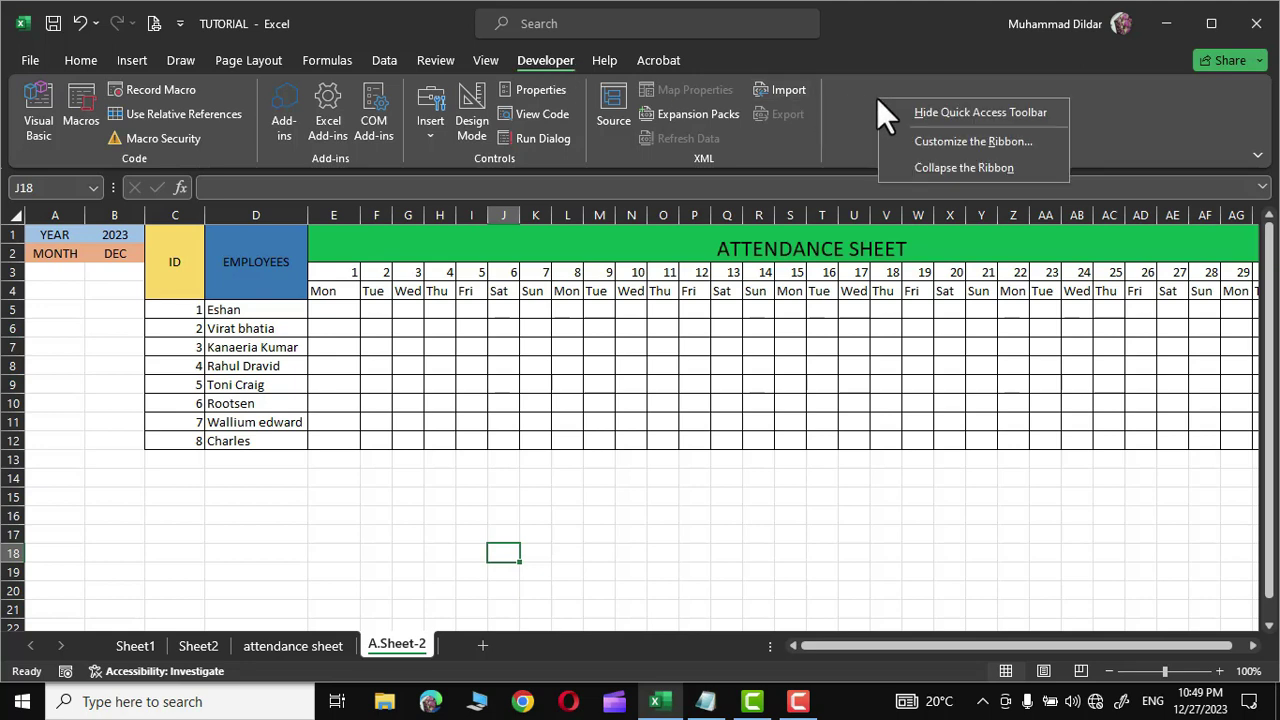
click(940, 144)
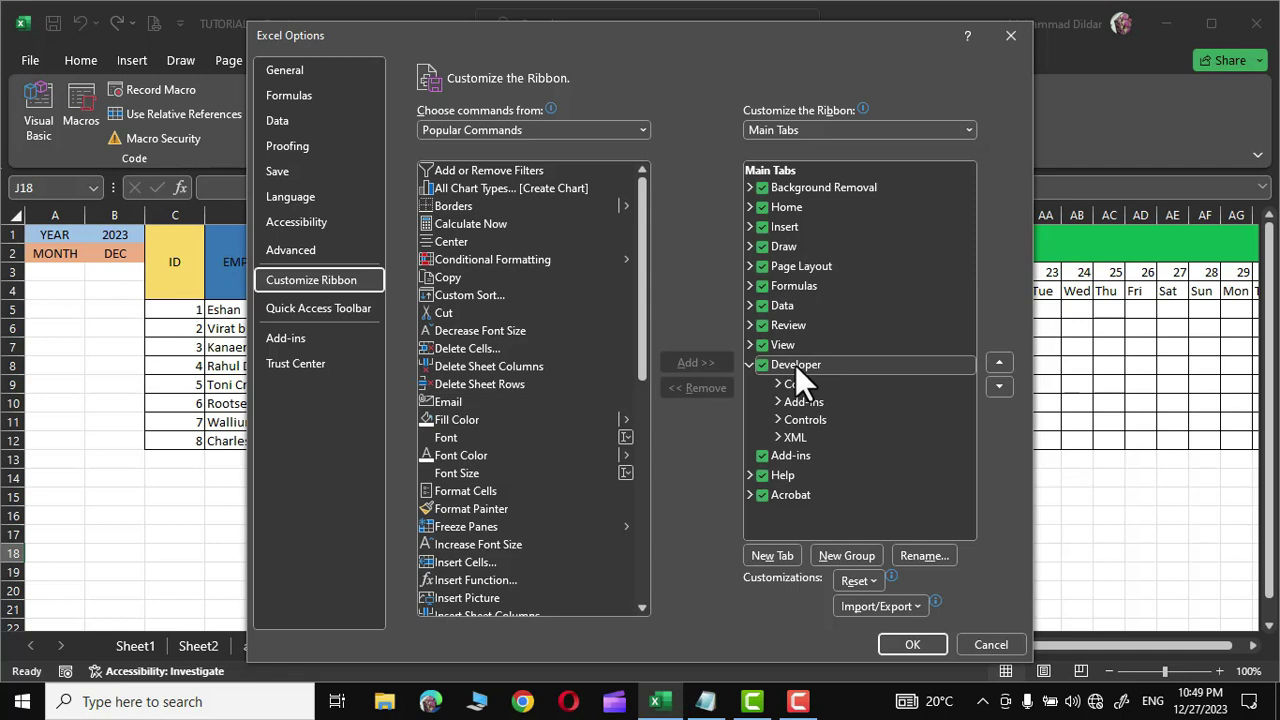
click(761, 366)
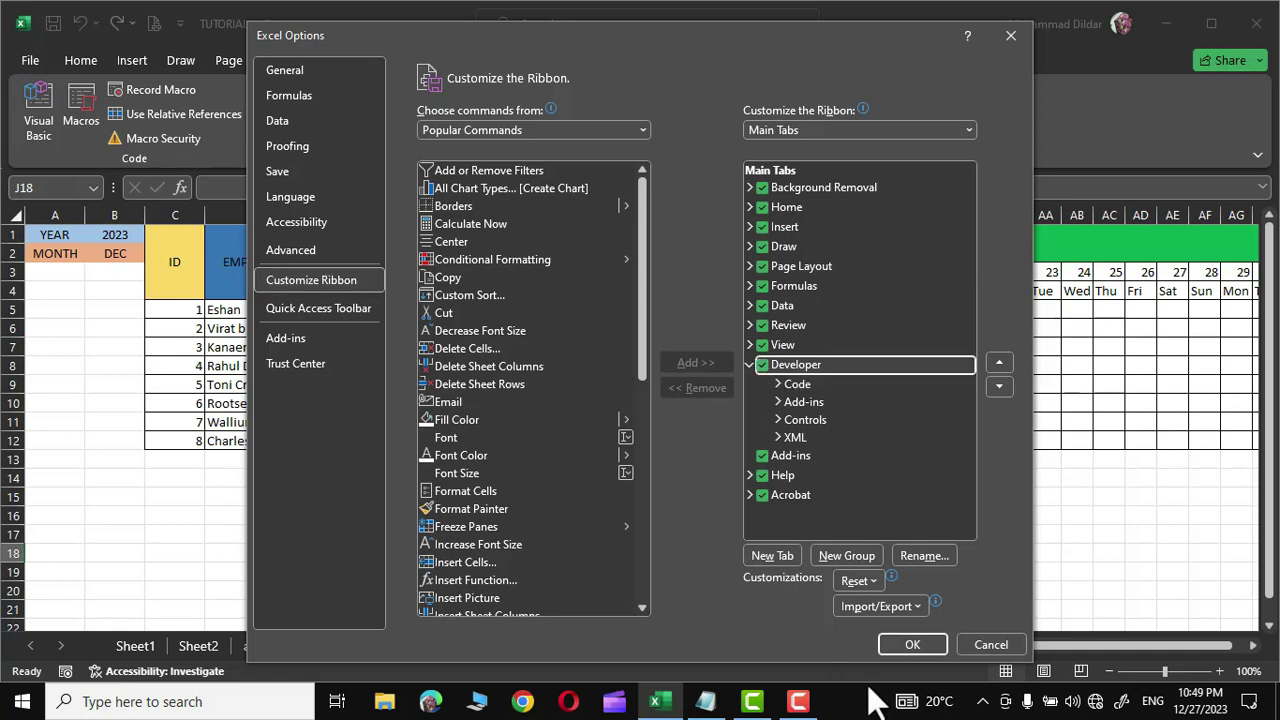
click(906, 644)
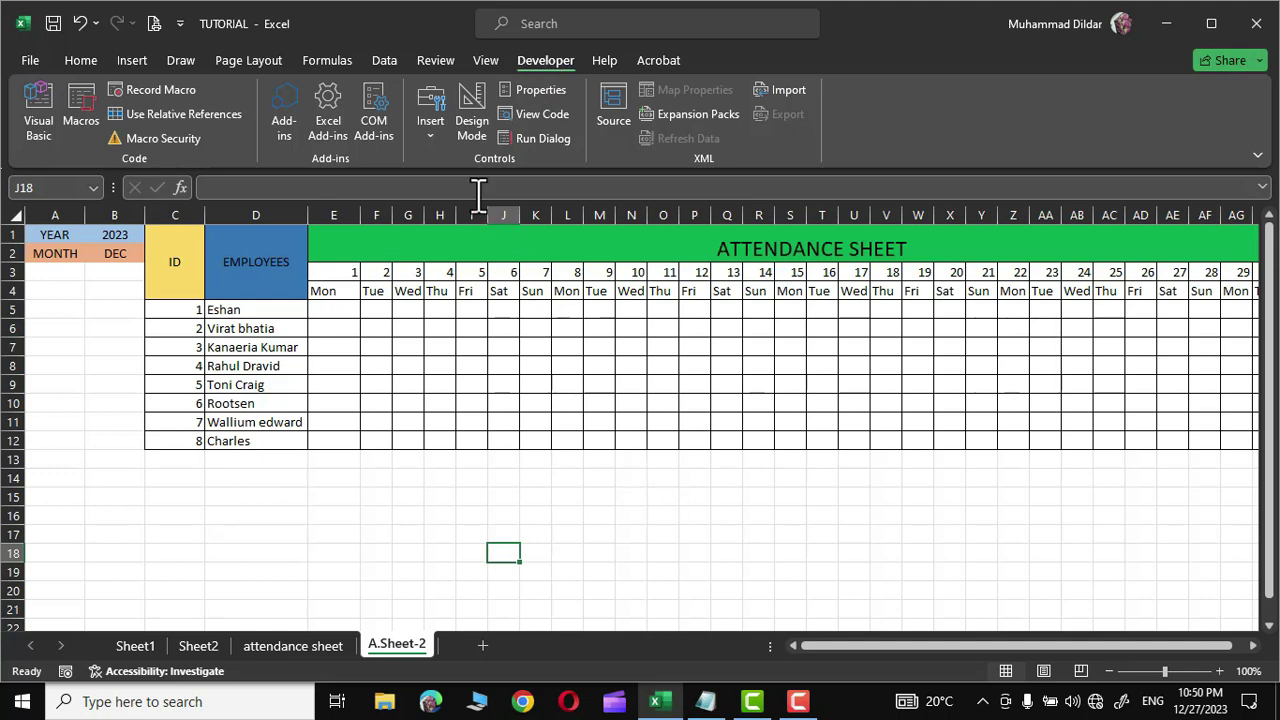
- Insert a Check Box form control for the first employee on day 1 and align it inside cell E5
click(428, 131)
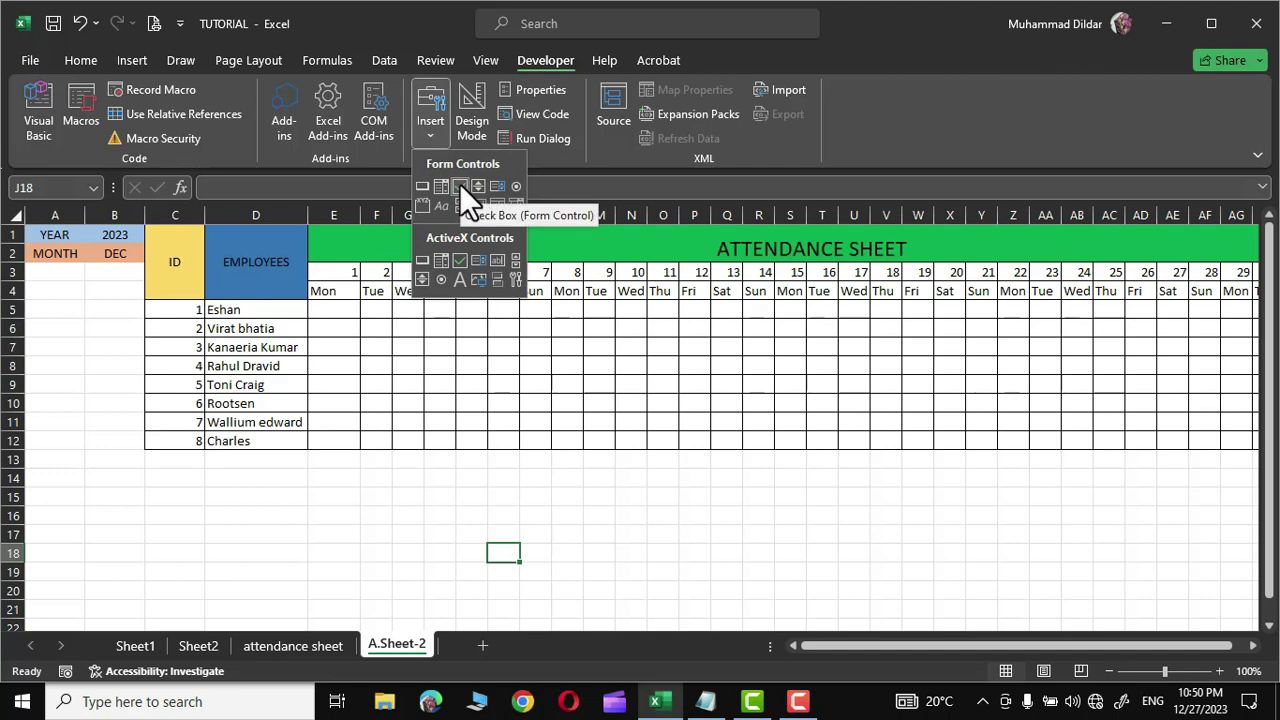
click(459, 183)
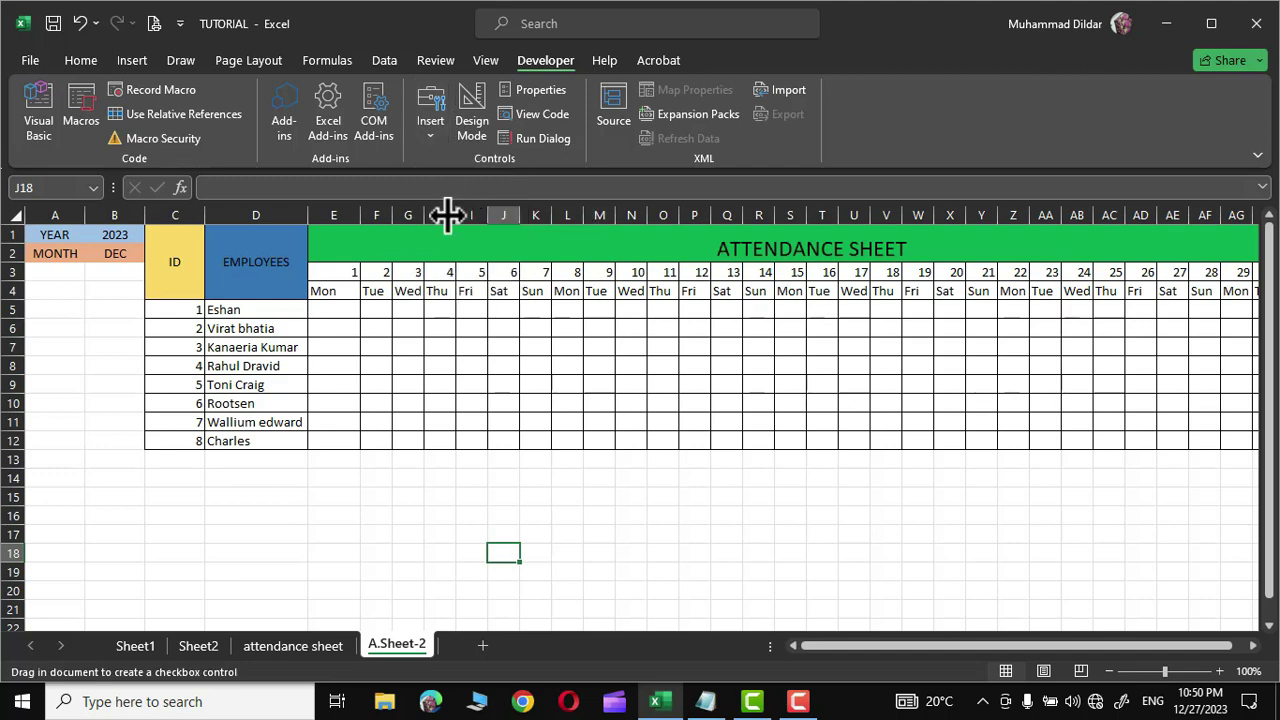
click(318, 302)
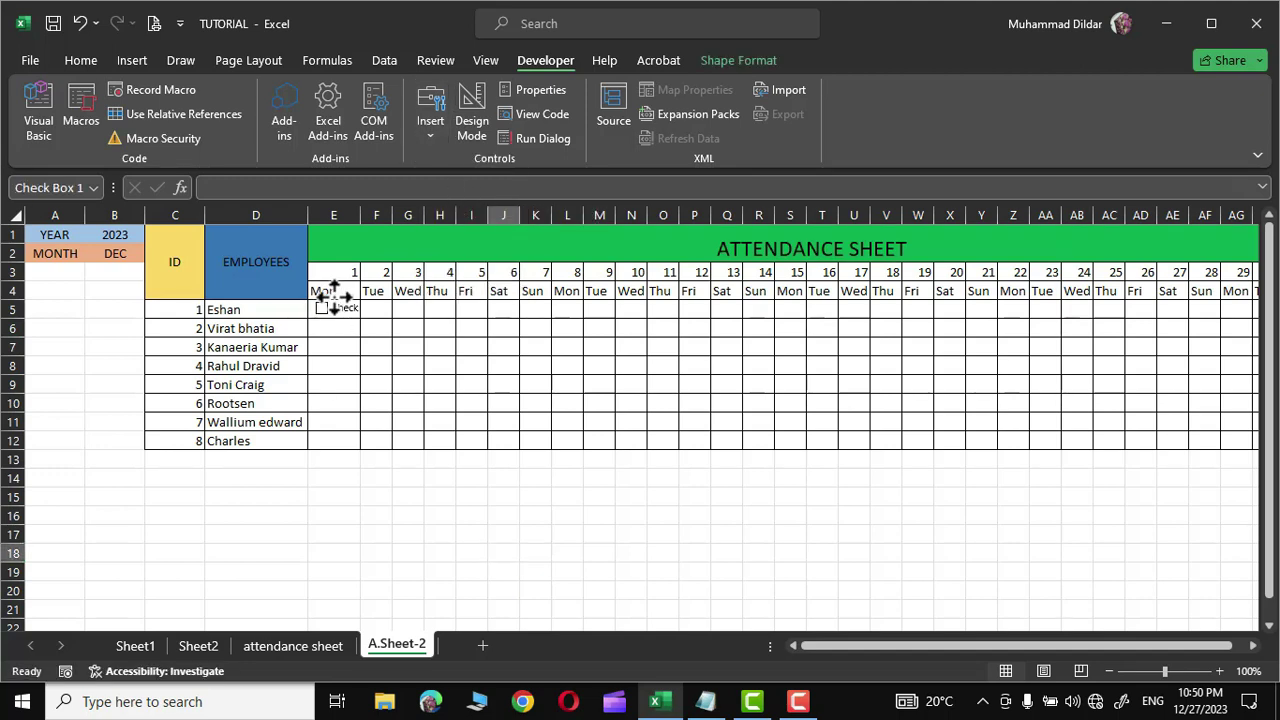
drag(334, 297, 330, 299)
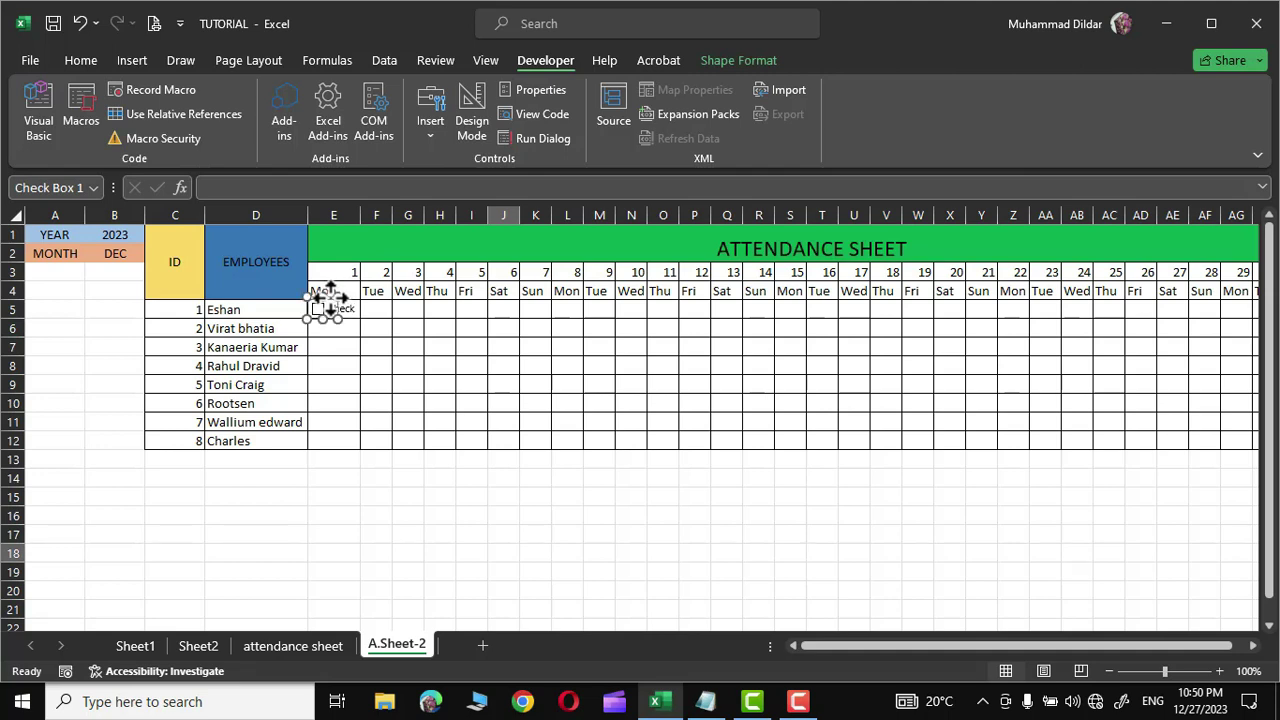
click(506, 526)
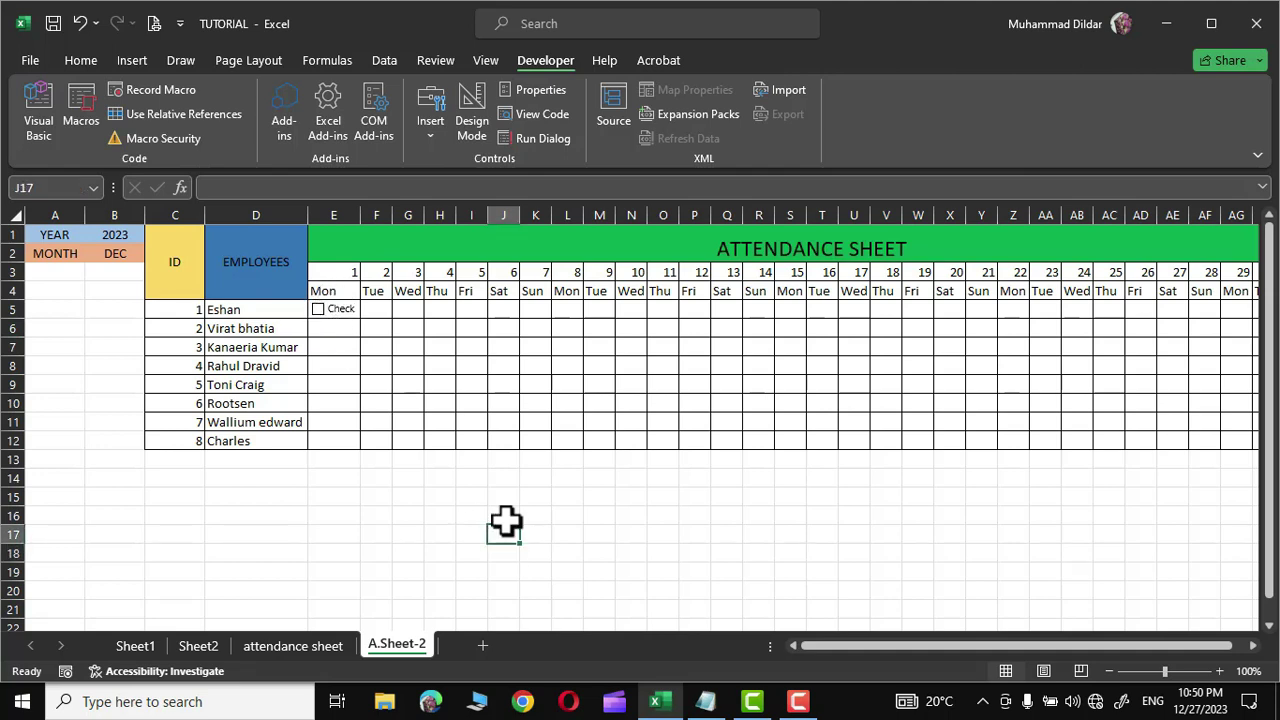
- Remove the label text from the check box in E5
click(318, 310)
right_click(322, 320)
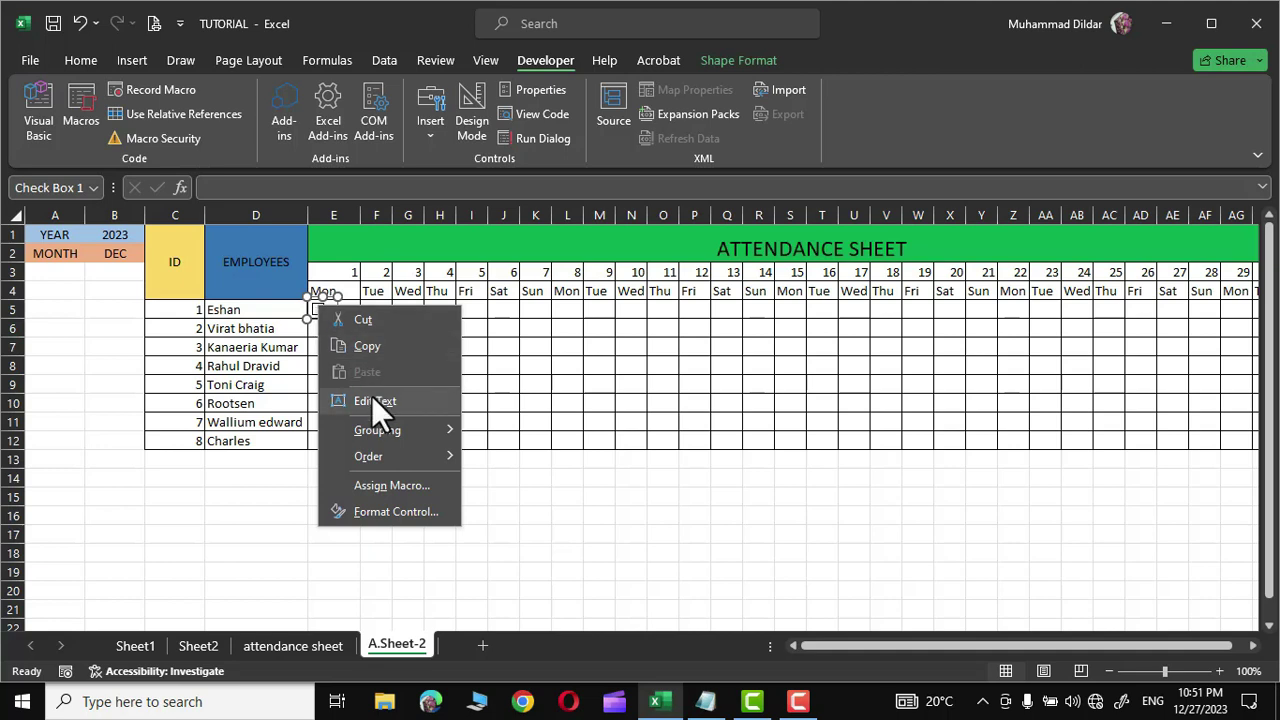
click(371, 395)
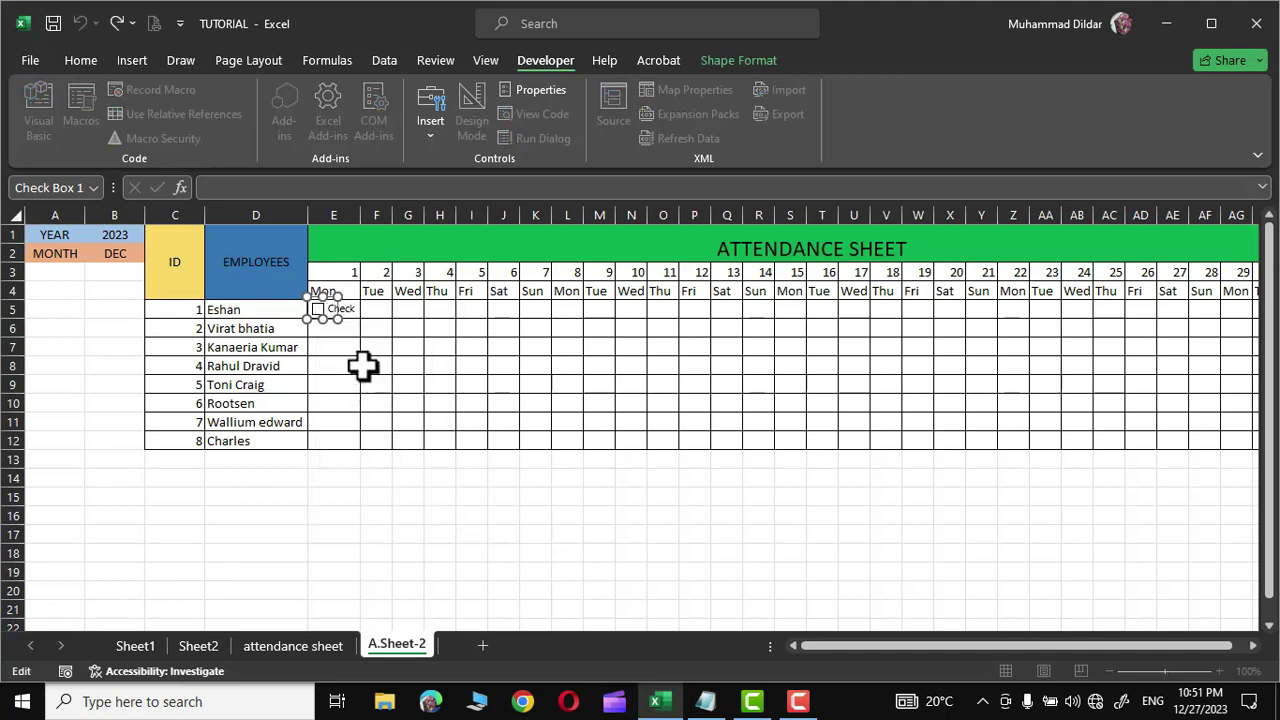
key(ctrl+a)
key(BackSpace)
click(535, 534)
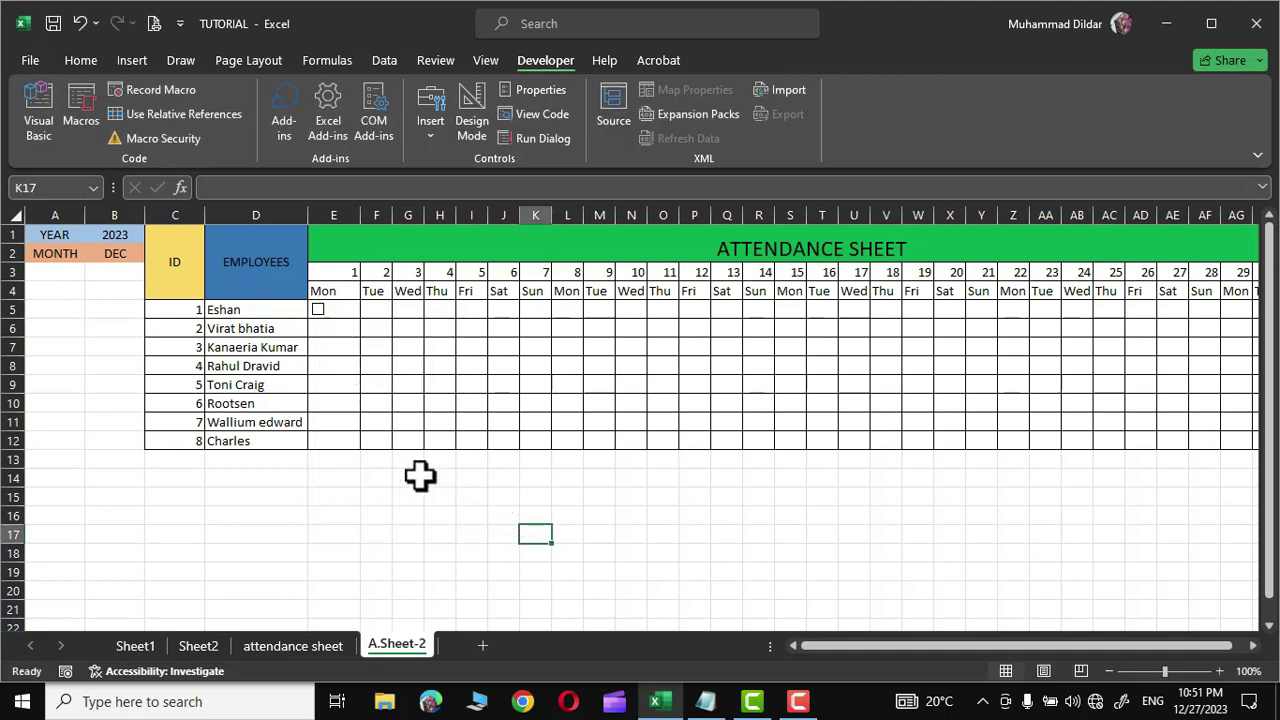
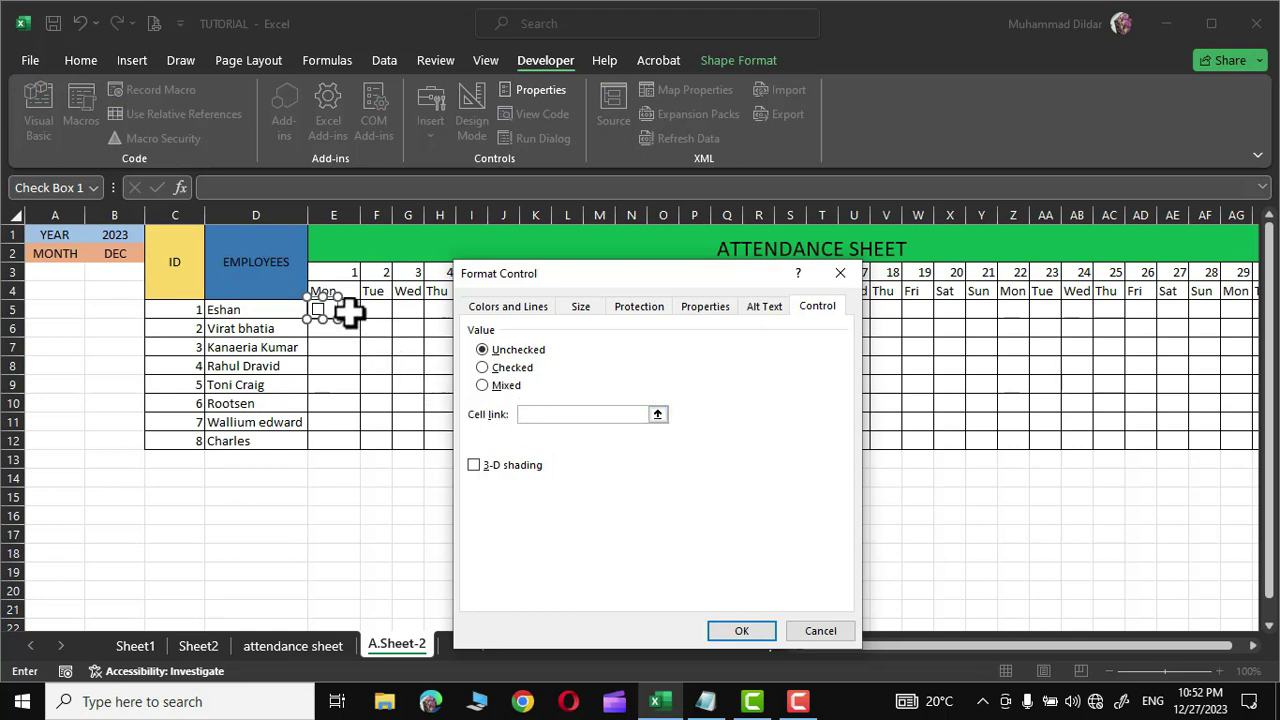
- Link the first employee's check box to cell $E$5 in its control format
click(350, 312)
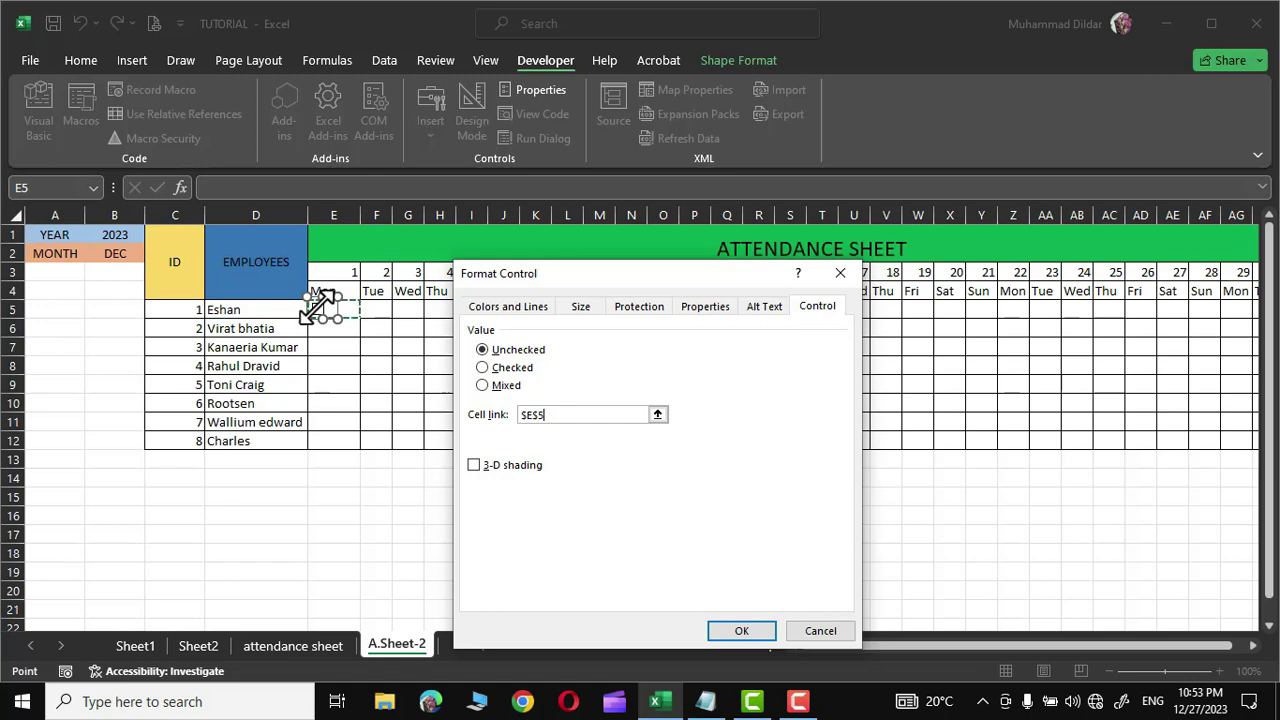
click(742, 631)
click(535, 553)
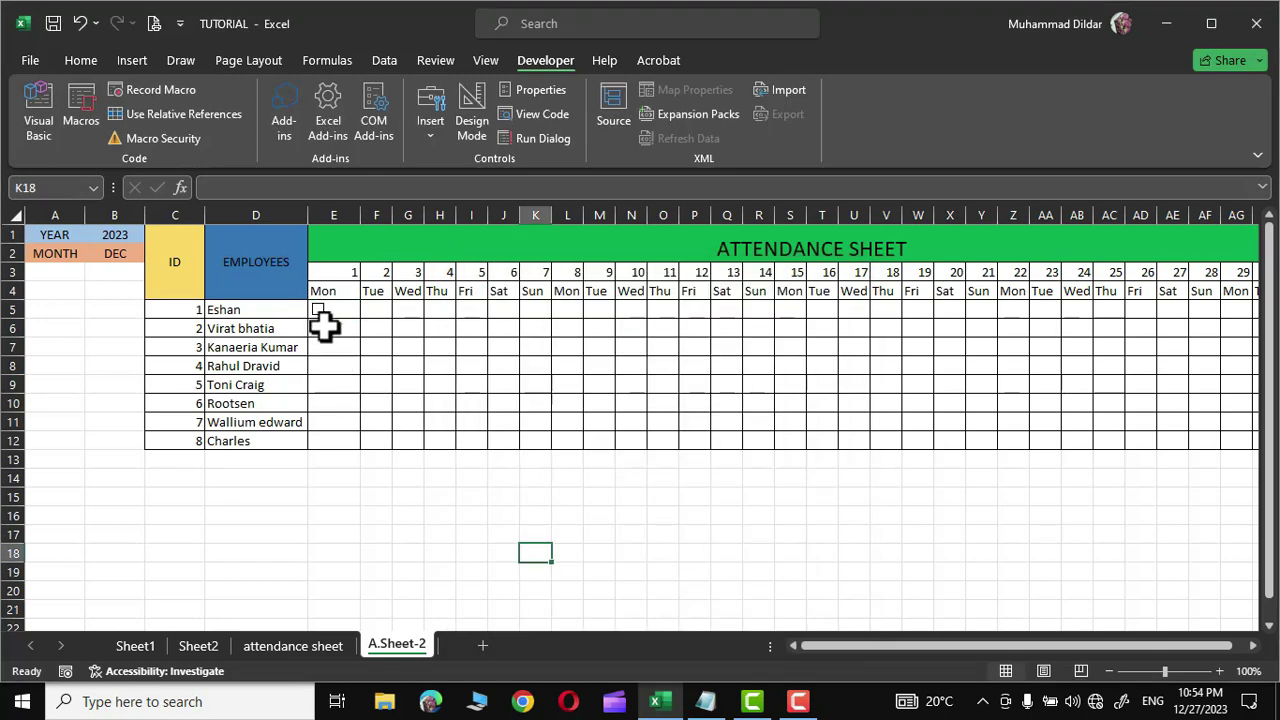
- Test the E5 check box by ticking and clearing it, and widen column E to fit its linked value
click(320, 310)
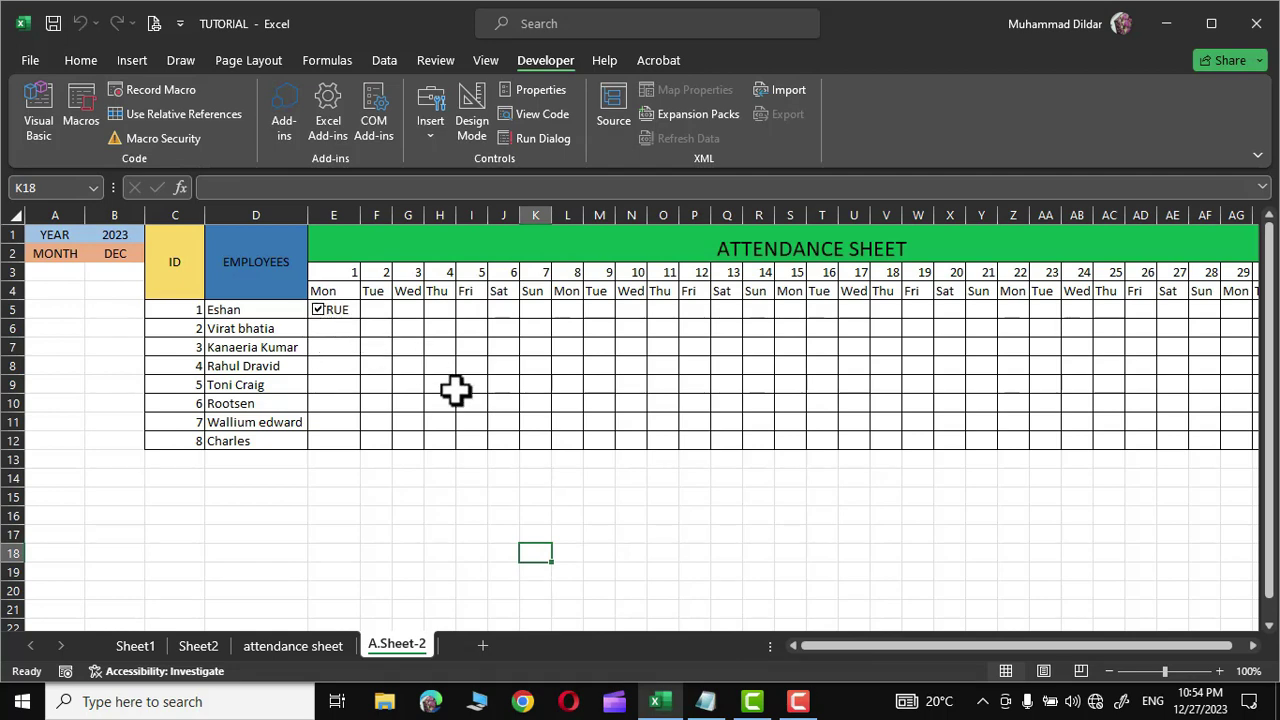
click(320, 312)
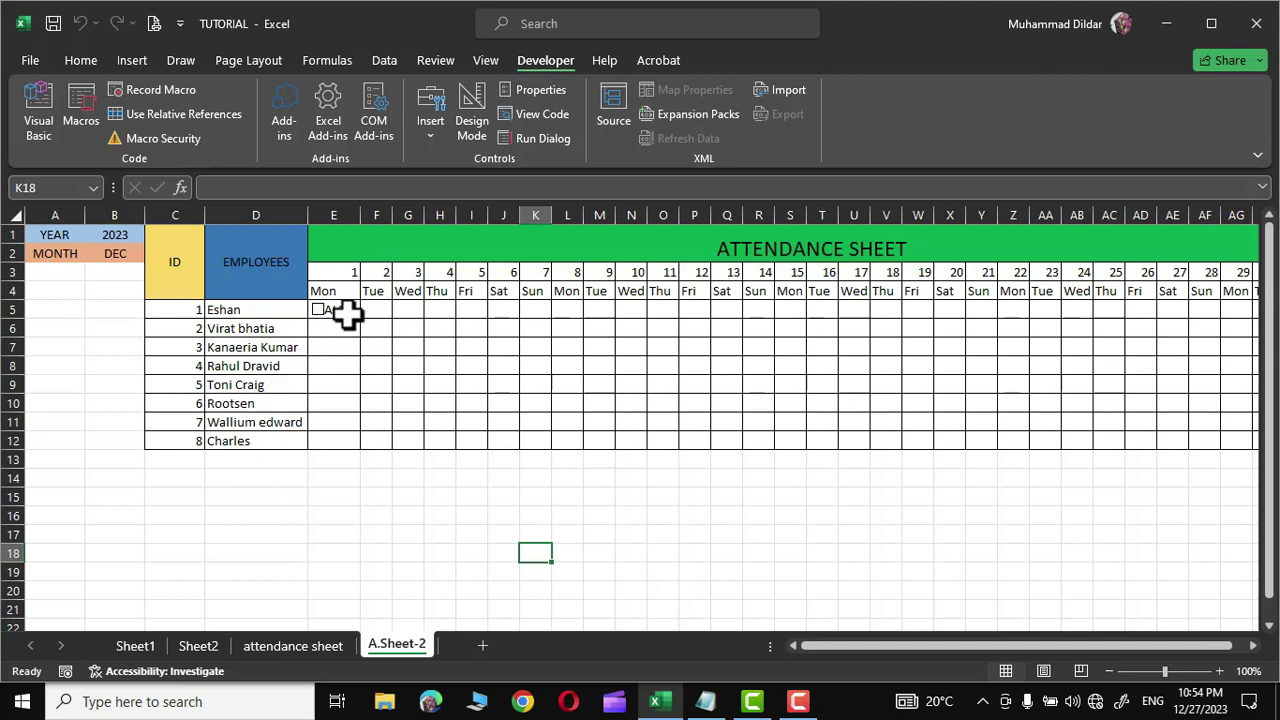
drag(361, 215, 378, 215)
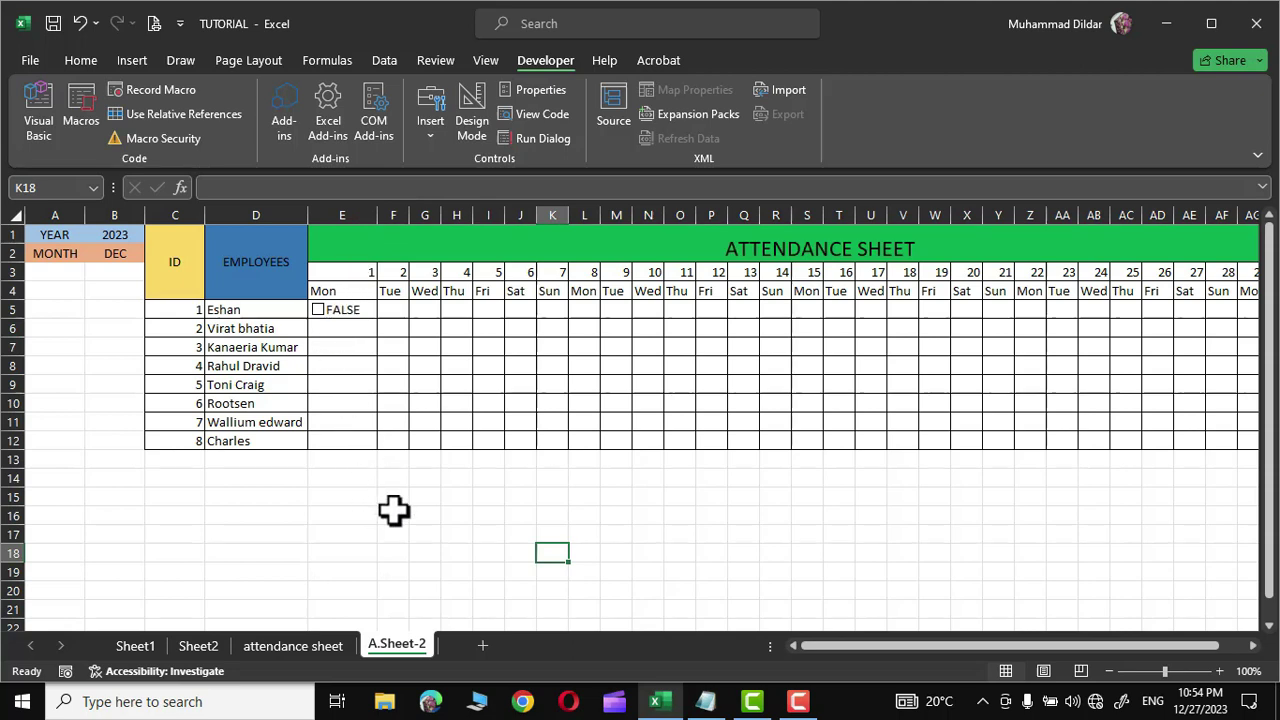
- Insert a second Check Box form control without a label in cell E6
click(431, 132)
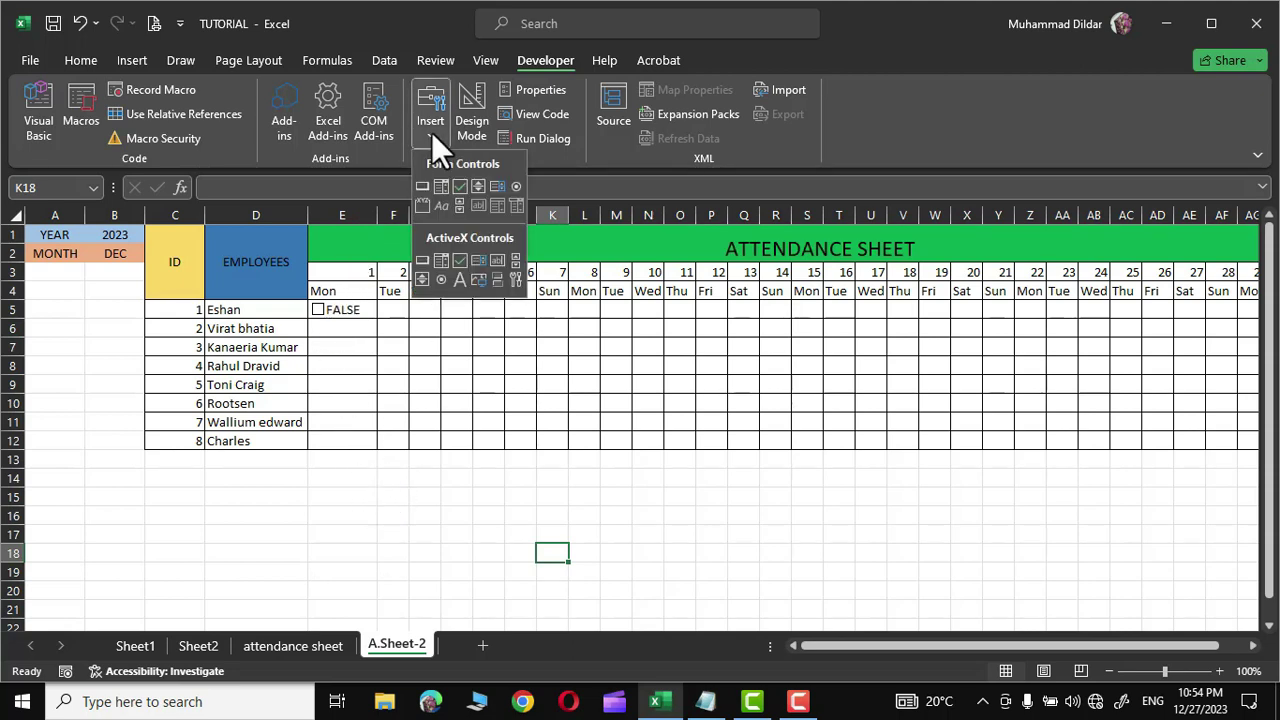
click(458, 187)
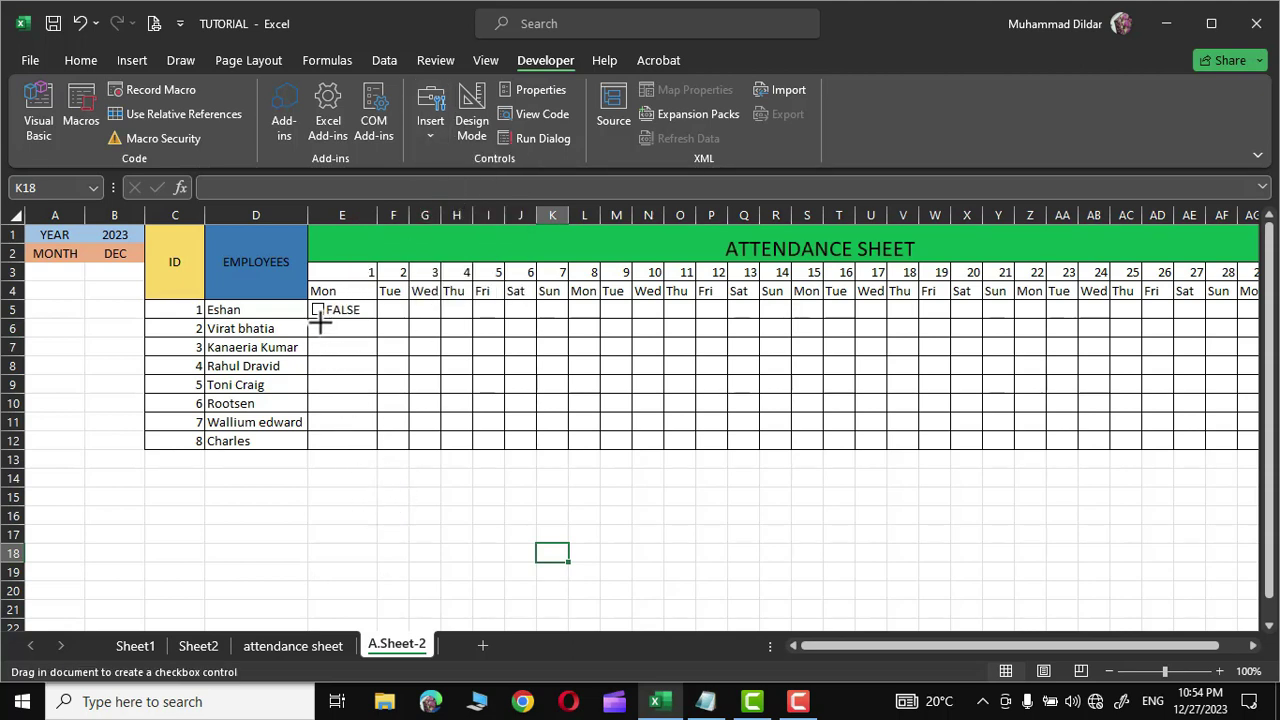
drag(312, 319, 338, 340)
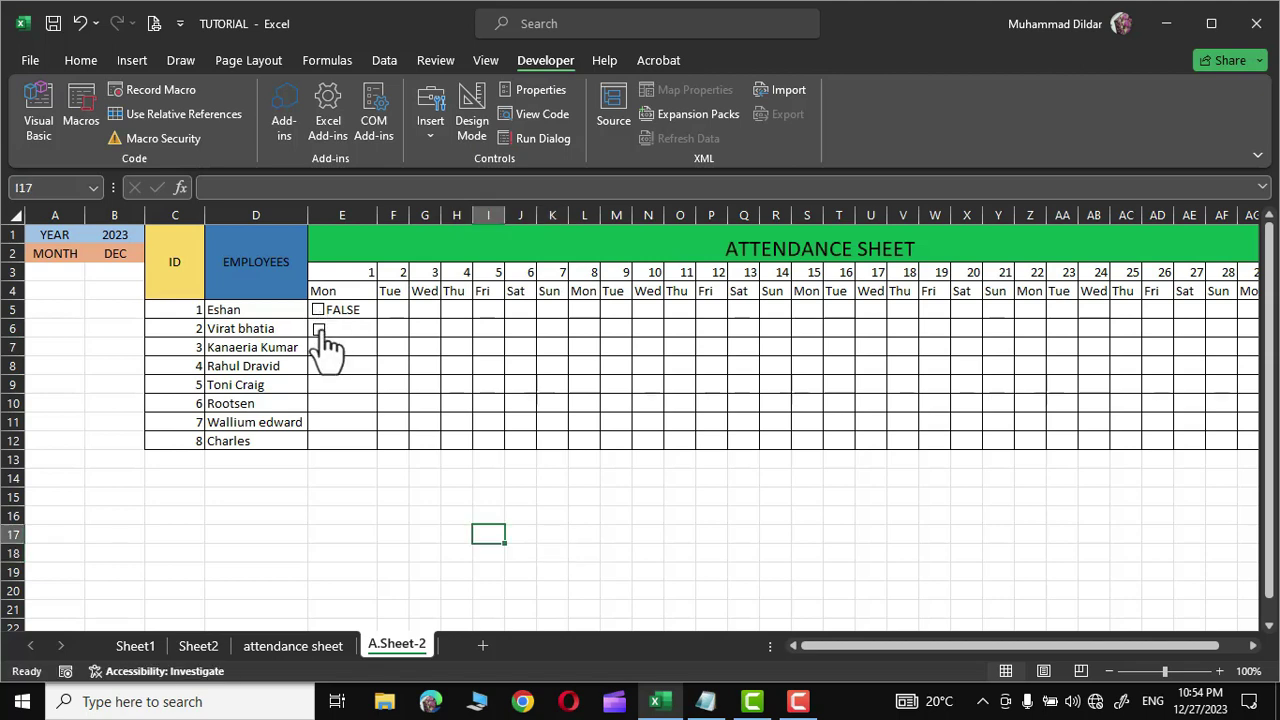
- Link the second employee's check box to cell $E$6 in its control format
right_click(321, 331)
click(380, 530)
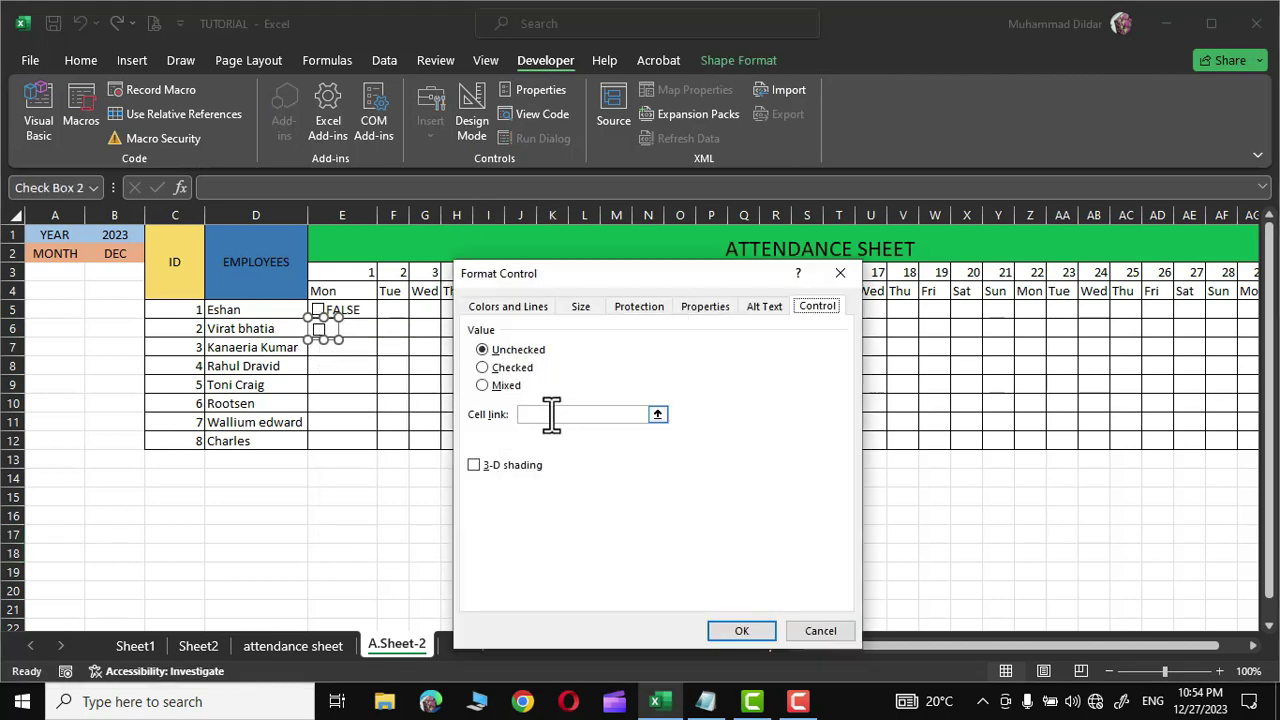
click(549, 414)
click(345, 326)
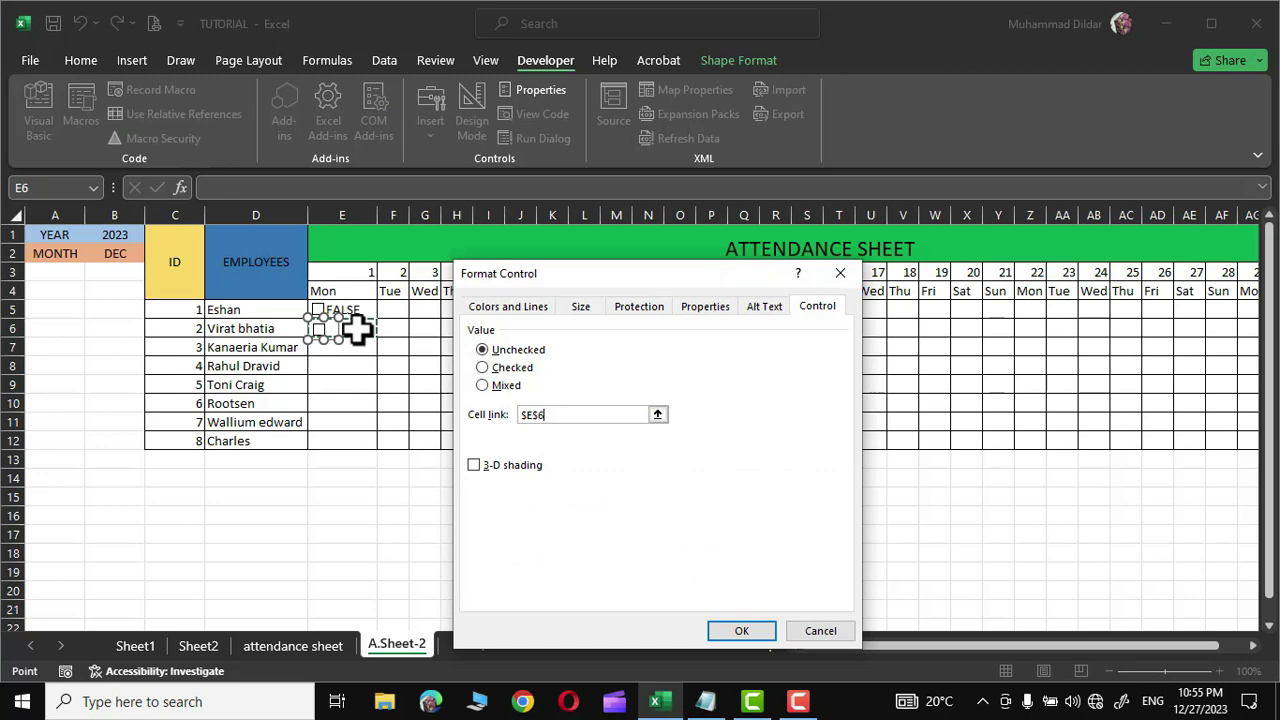
click(744, 631)
click(552, 515)
- Test the E6 check box by ticking and clearing it repeatedly
click(320, 331)
click(320, 331)
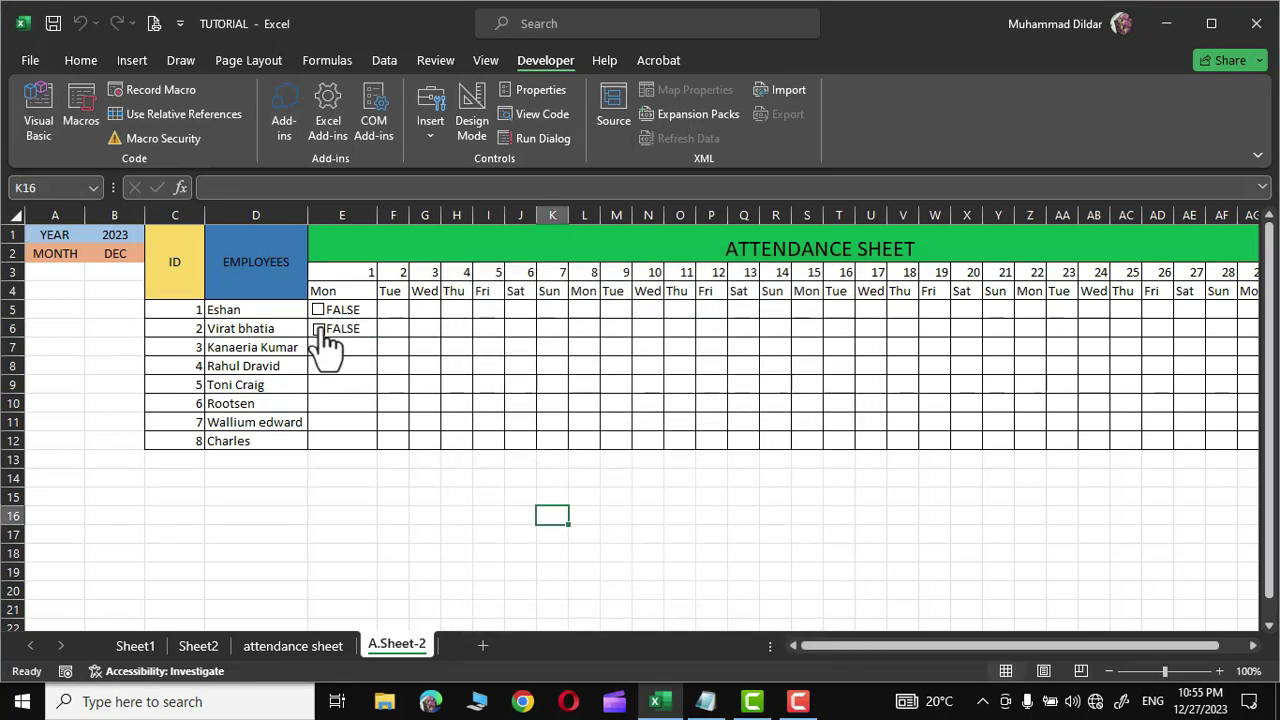
click(320, 331)
click(320, 331)
- Copy the check boxes from E5:E6 down column E to the last employee in row 12
click(358, 311)
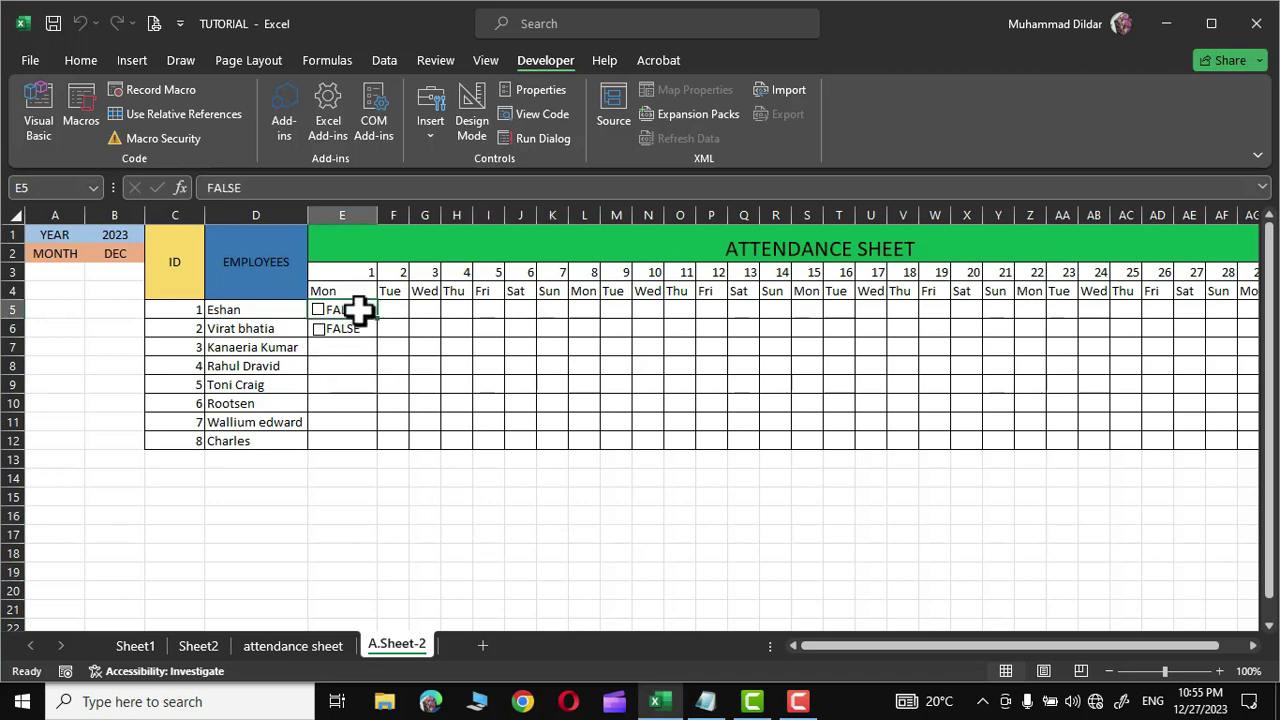
drag(358, 311, 370, 432)
click(488, 534)
- Tick and clear the E5 and E6 check boxes to examine how the copied boxes below respond
click(318, 310)
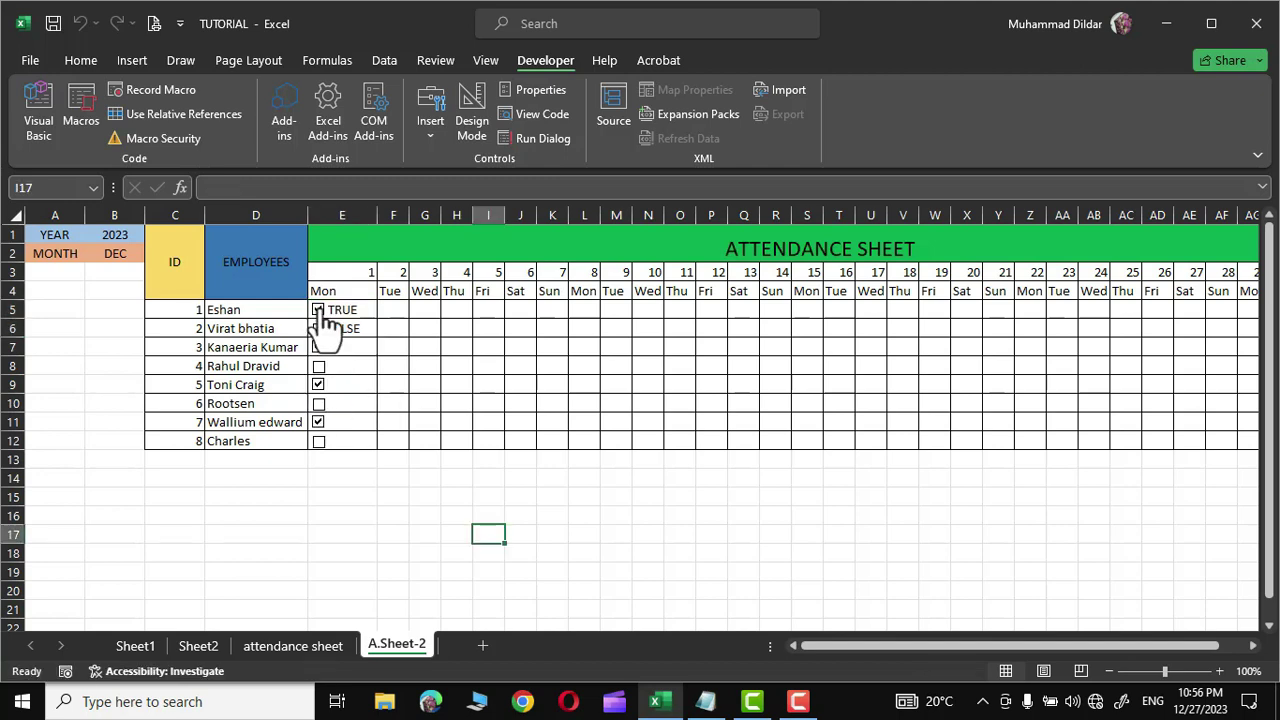
click(318, 328)
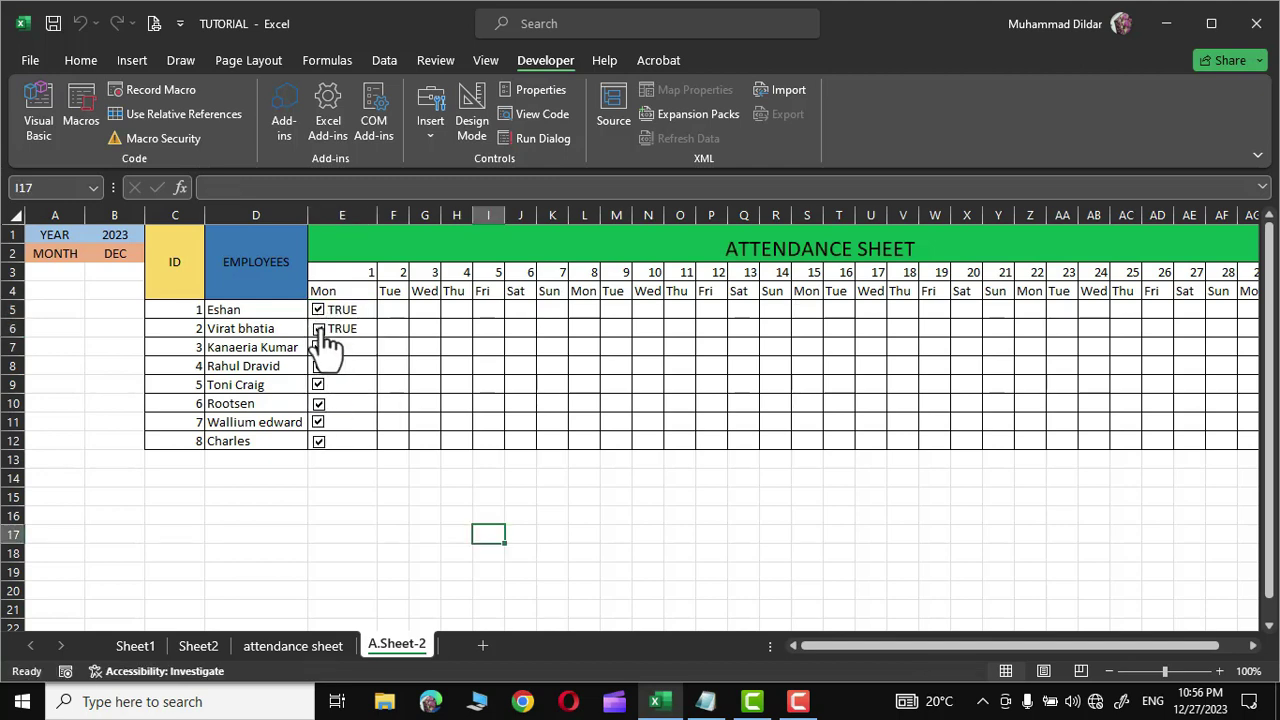
click(318, 328)
click(318, 310)
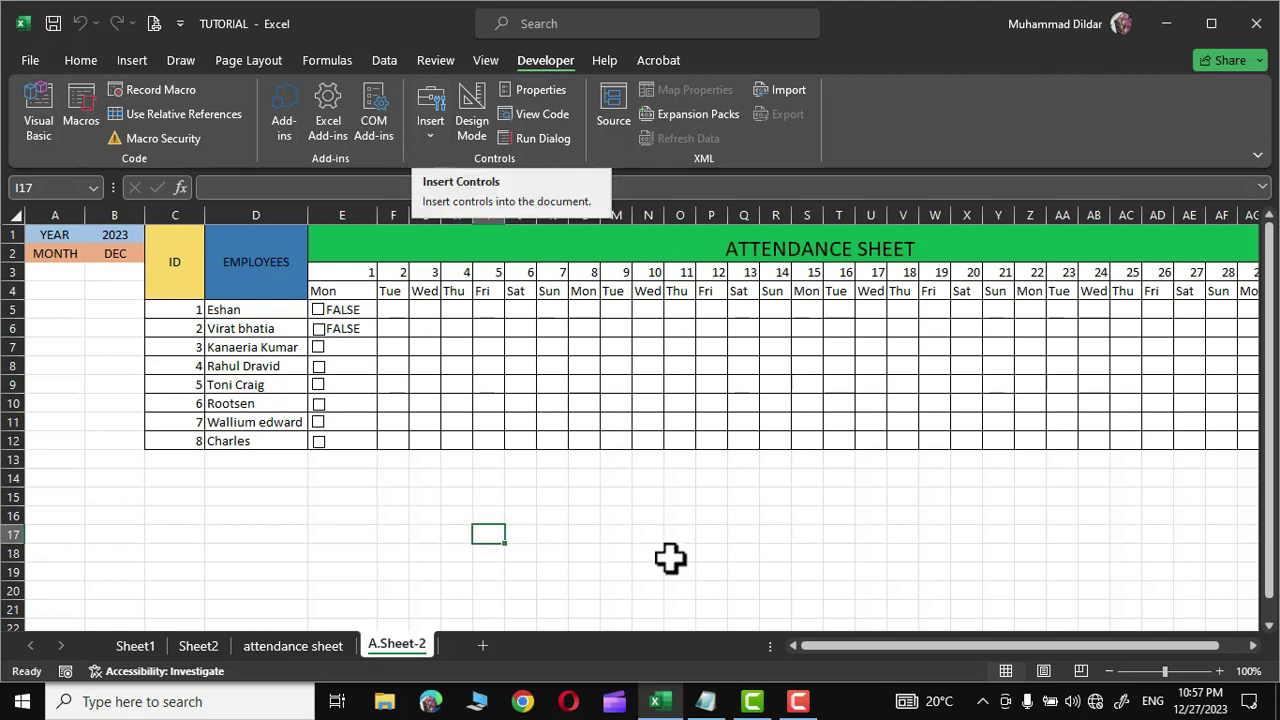
- Tick and clear the E5 check box again to examine how its linked cell value responds
click(430, 133)
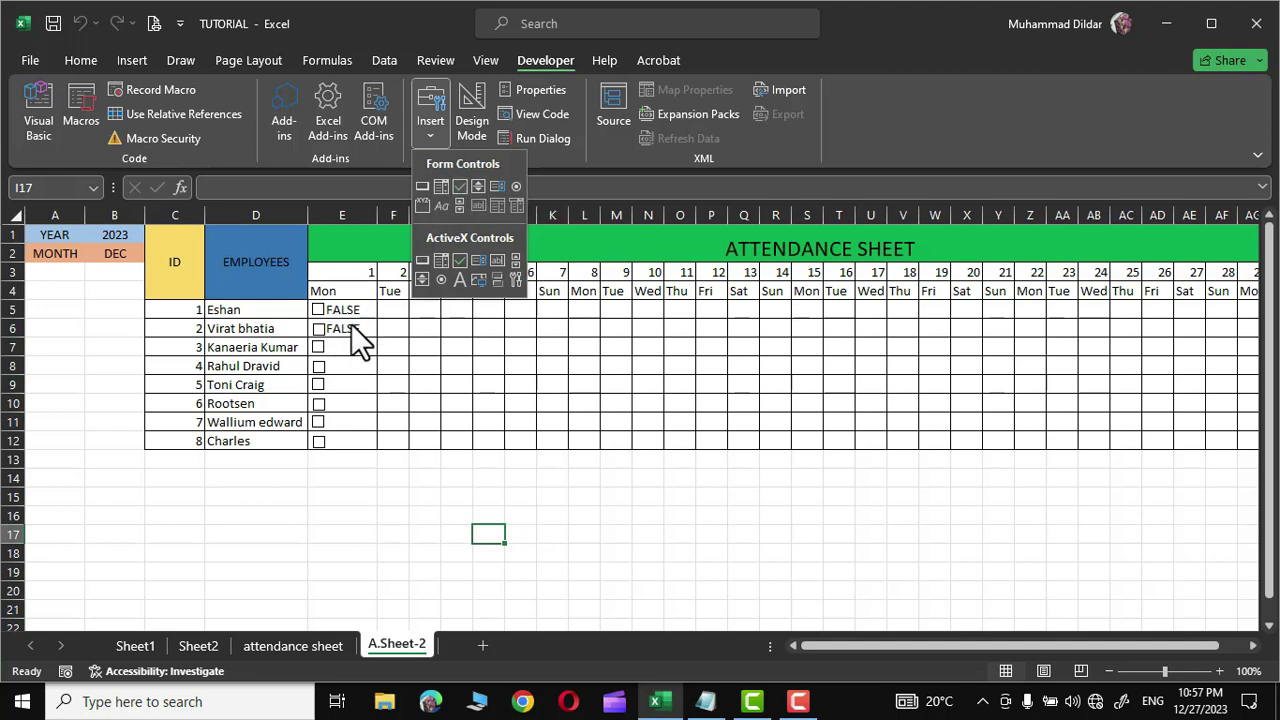
click(324, 308)
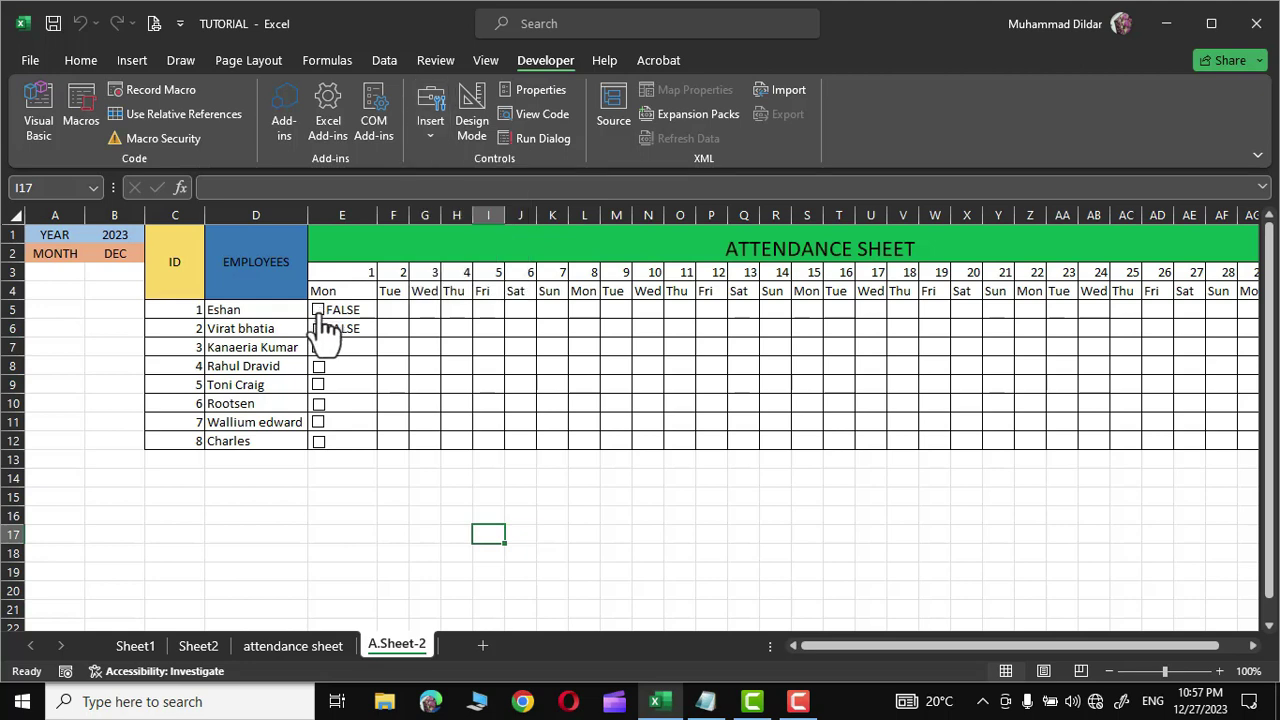
click(318, 310)
click(320, 316)
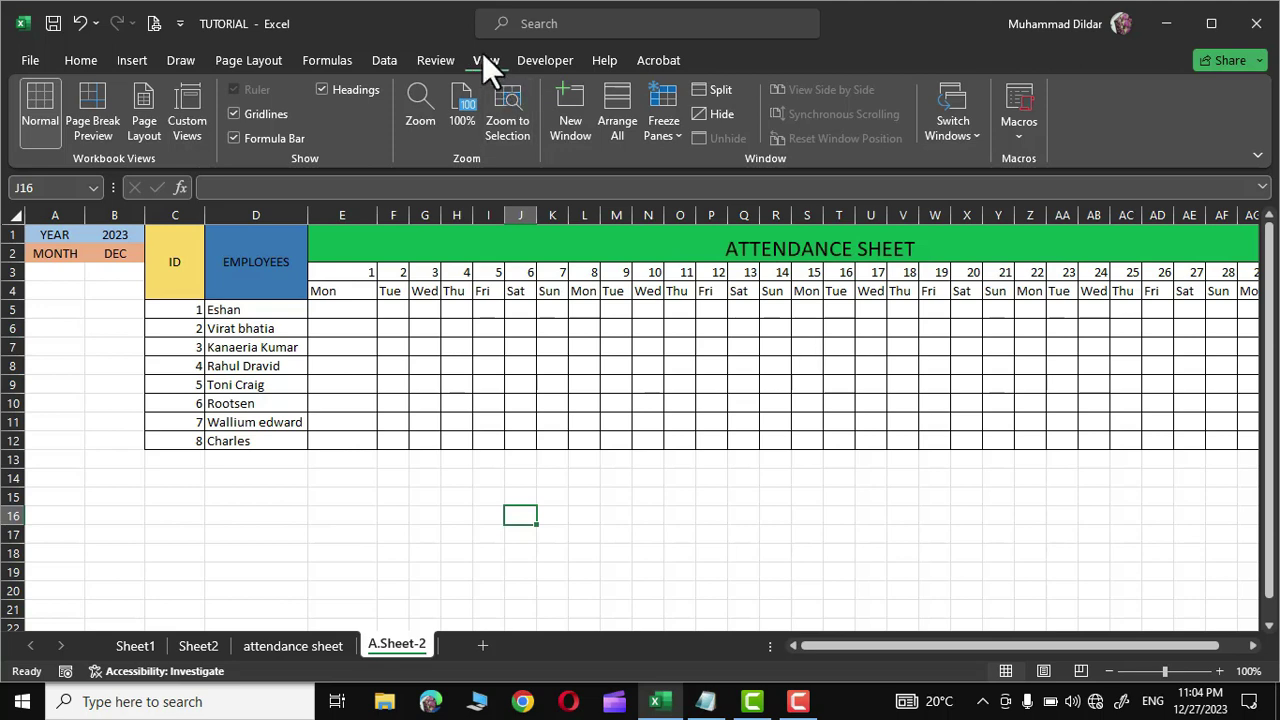
- Insert a form-control check box in cell E5 and remove its caption text
click(563, 59)
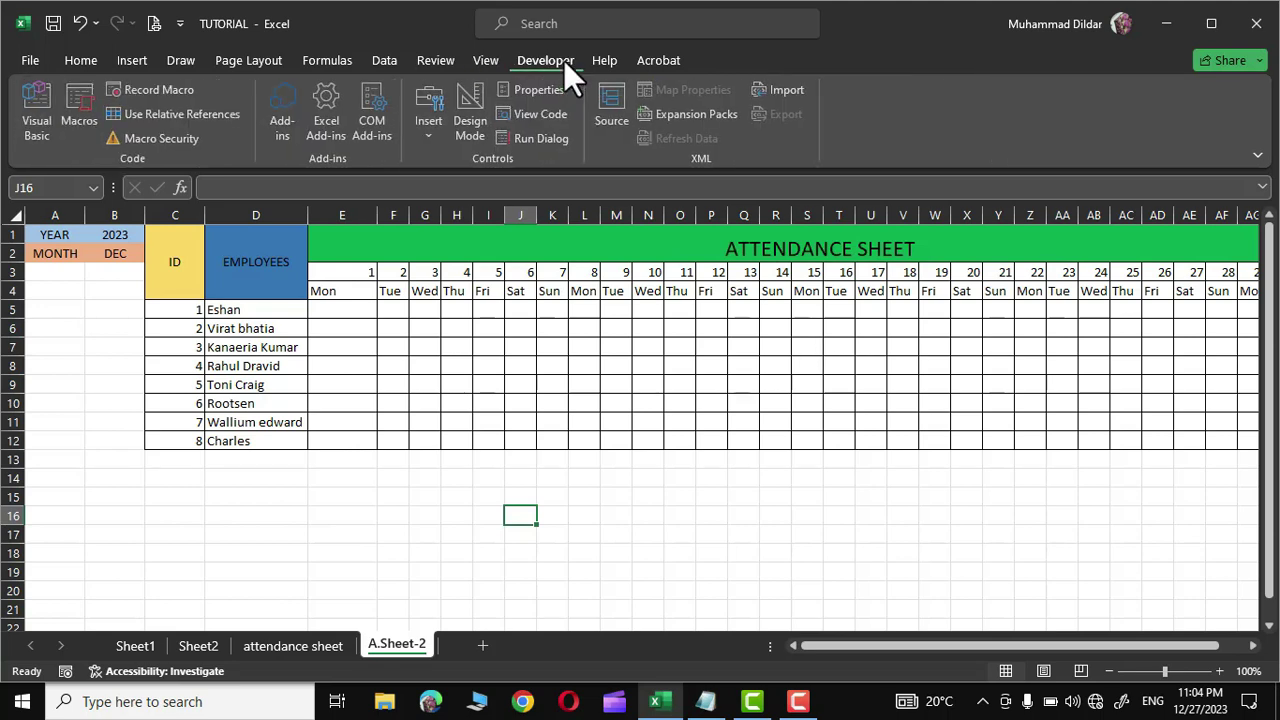
click(433, 131)
click(459, 185)
drag(313, 298, 345, 319)
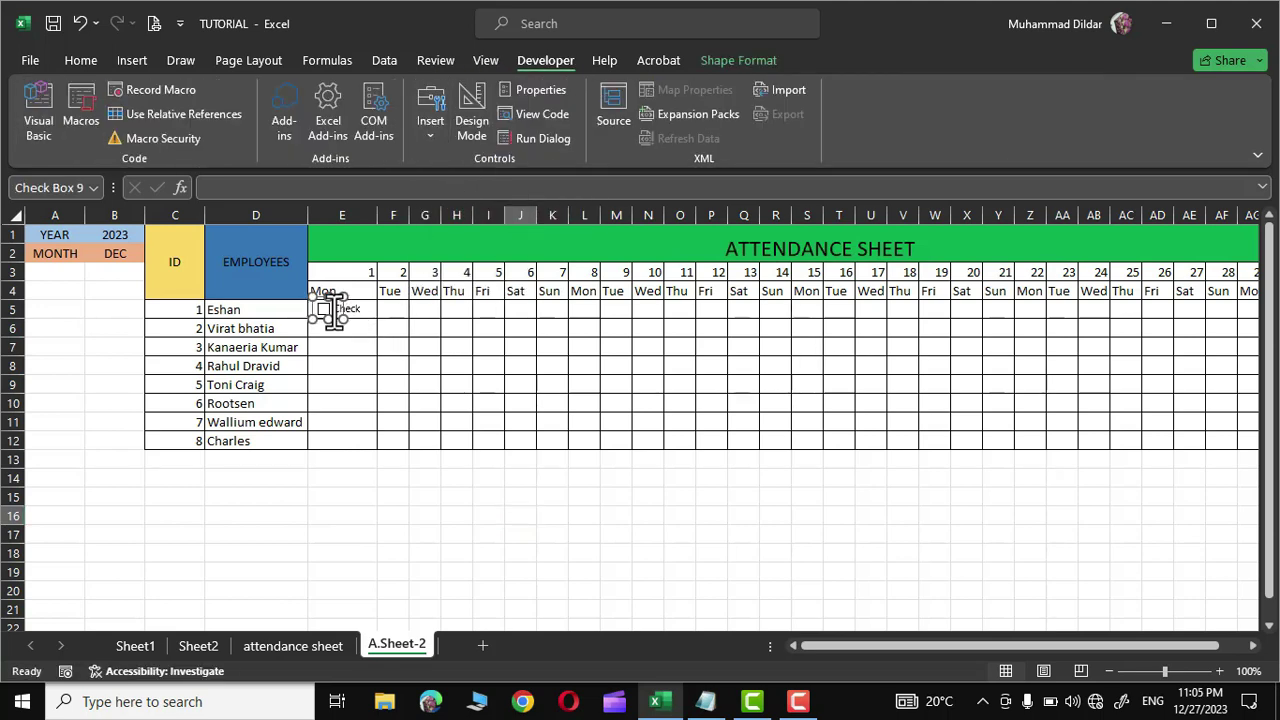
right_click(332, 310)
key(Escape)
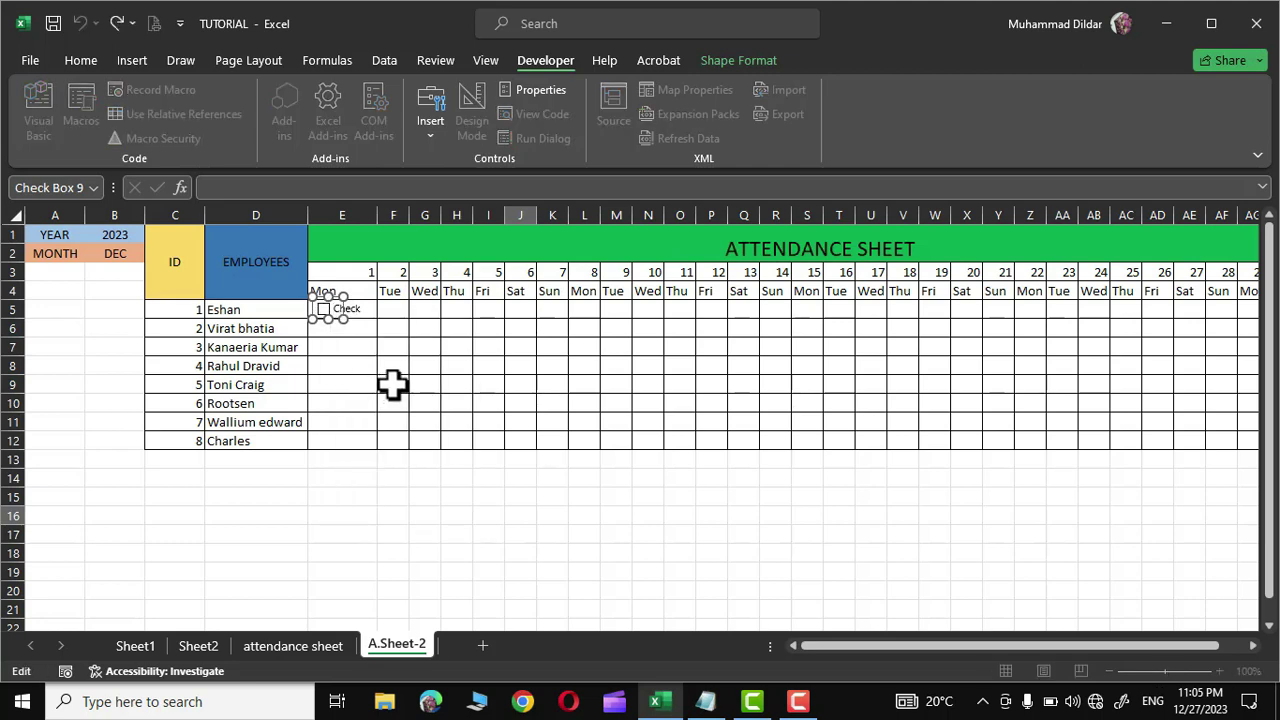
click(352, 312)
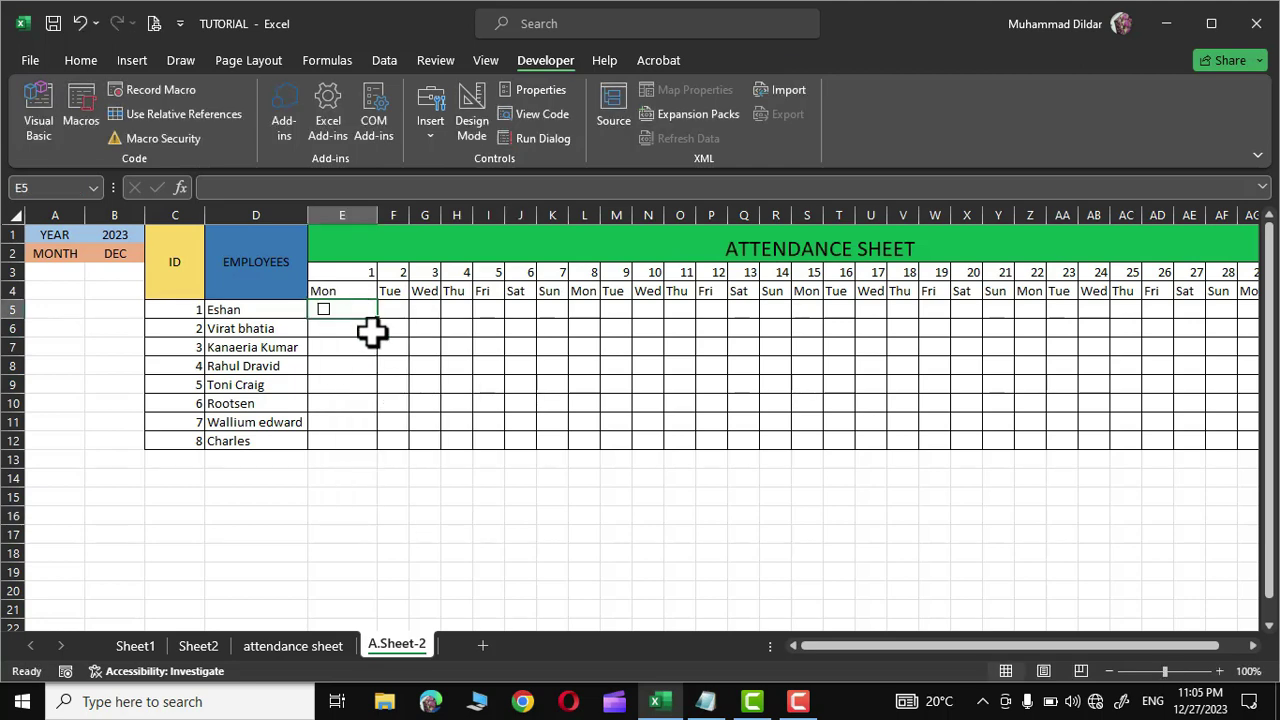
- Copy the E5 check box across to AI5 for all 31 days and down to the last employee in row 12
drag(378, 322, 1154, 323)
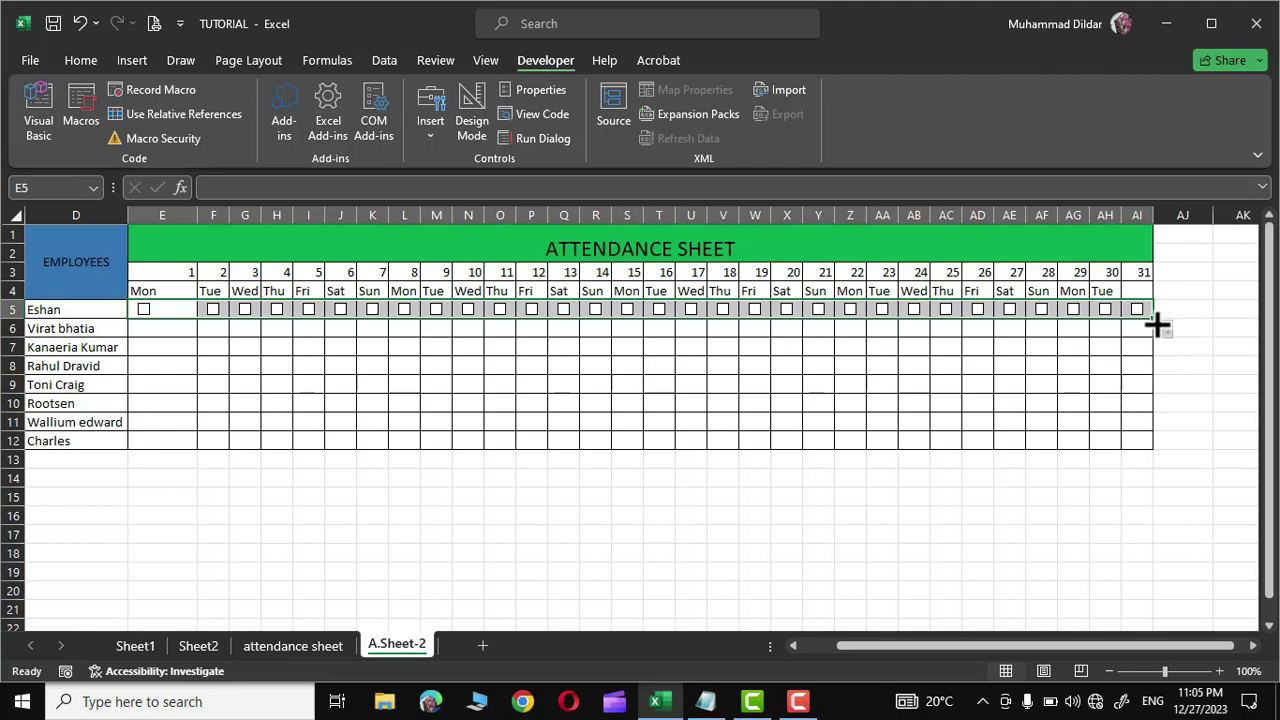
drag(1158, 326, 1158, 450)
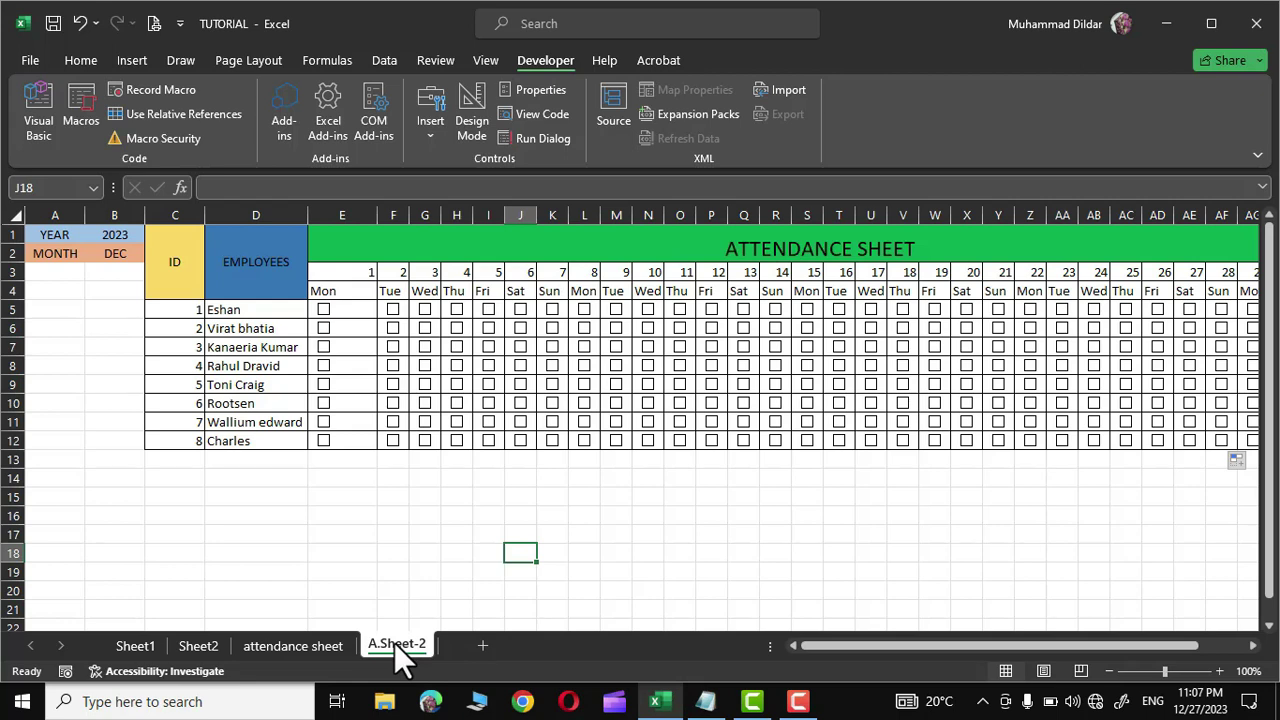
- Paste the LinkCheckBoxes macro, with lCol = 0 and lRow = 1, into a new VBA module and close the code editor
right_click(394, 643)
click(456, 494)
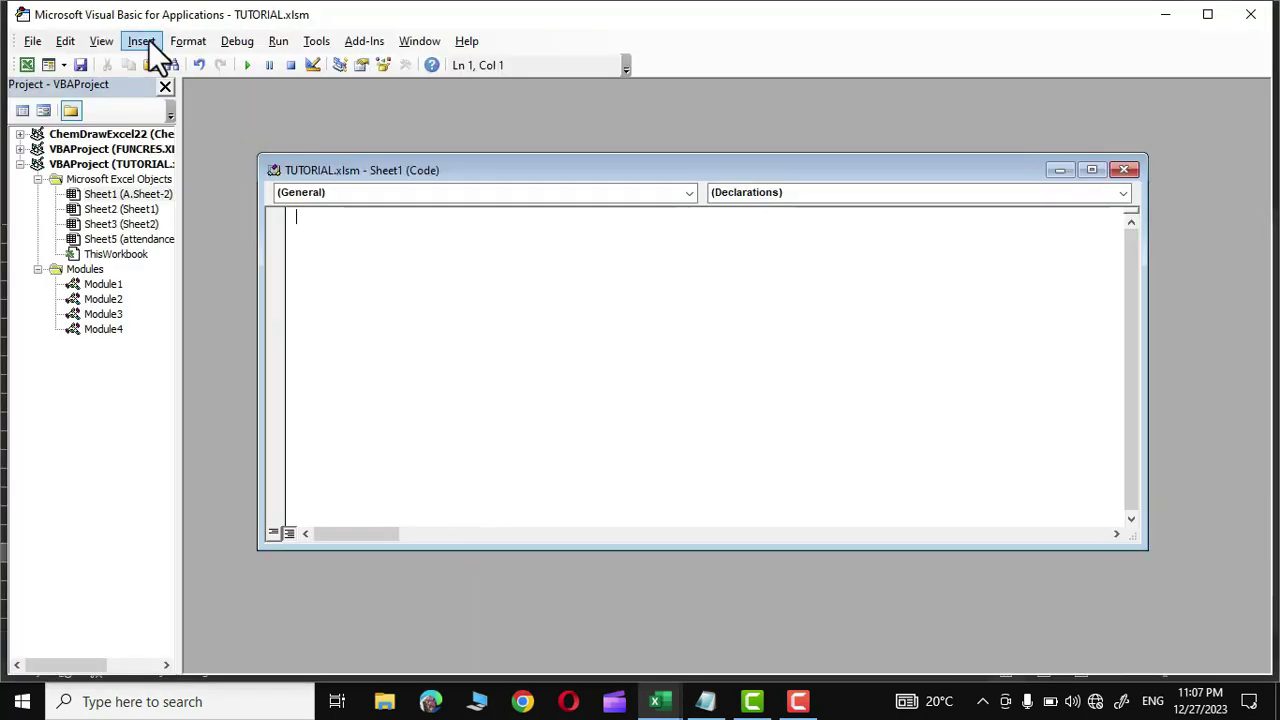
click(147, 39)
click(173, 101)
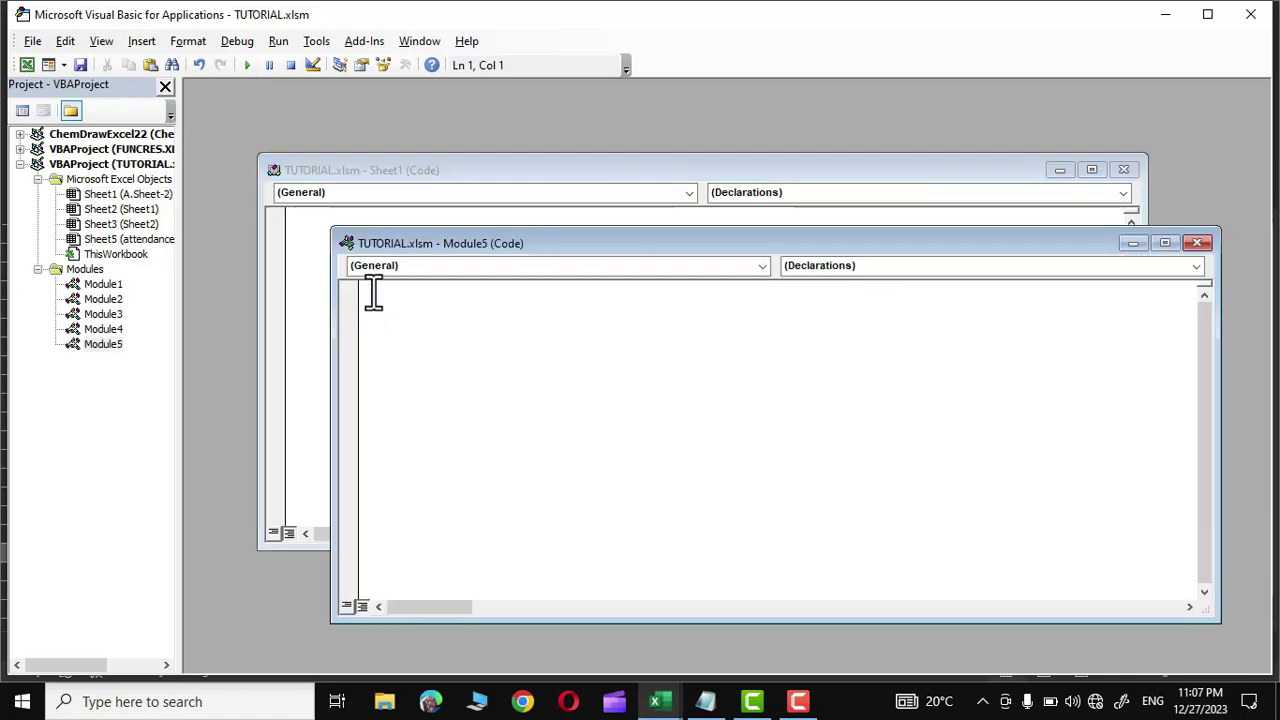
right_click(371, 292)
click(414, 346)
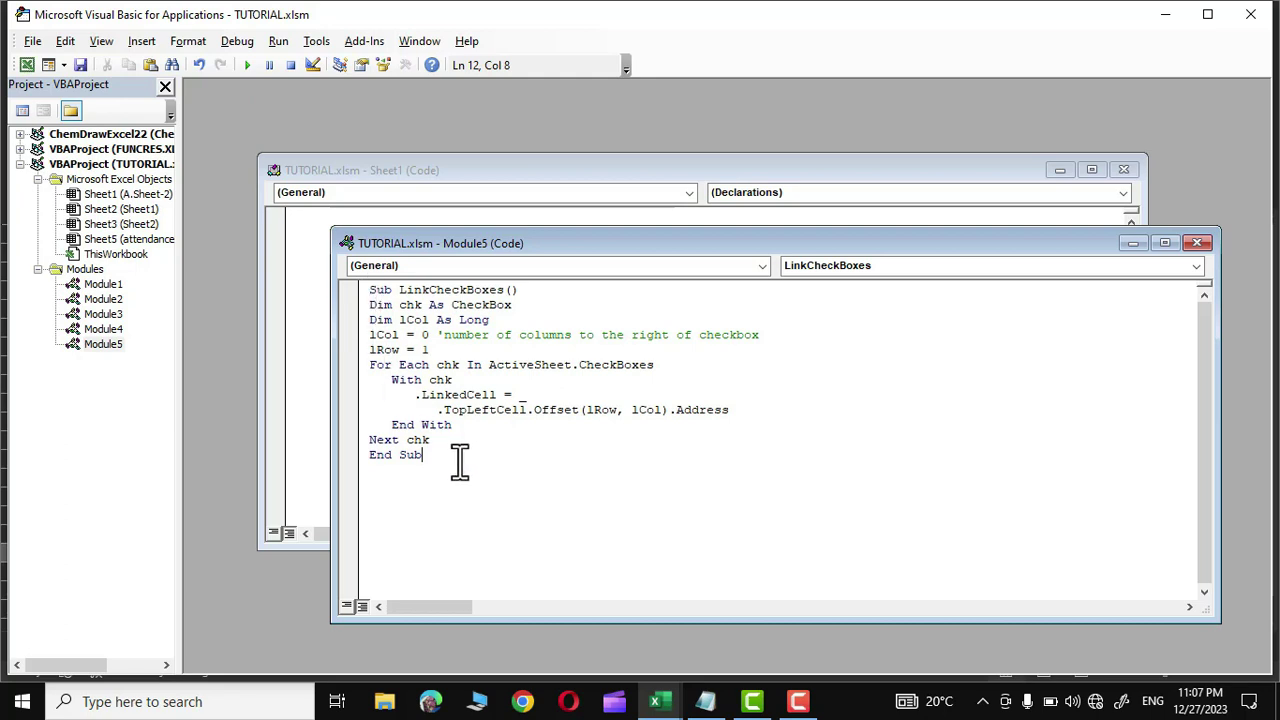
click(1197, 242)
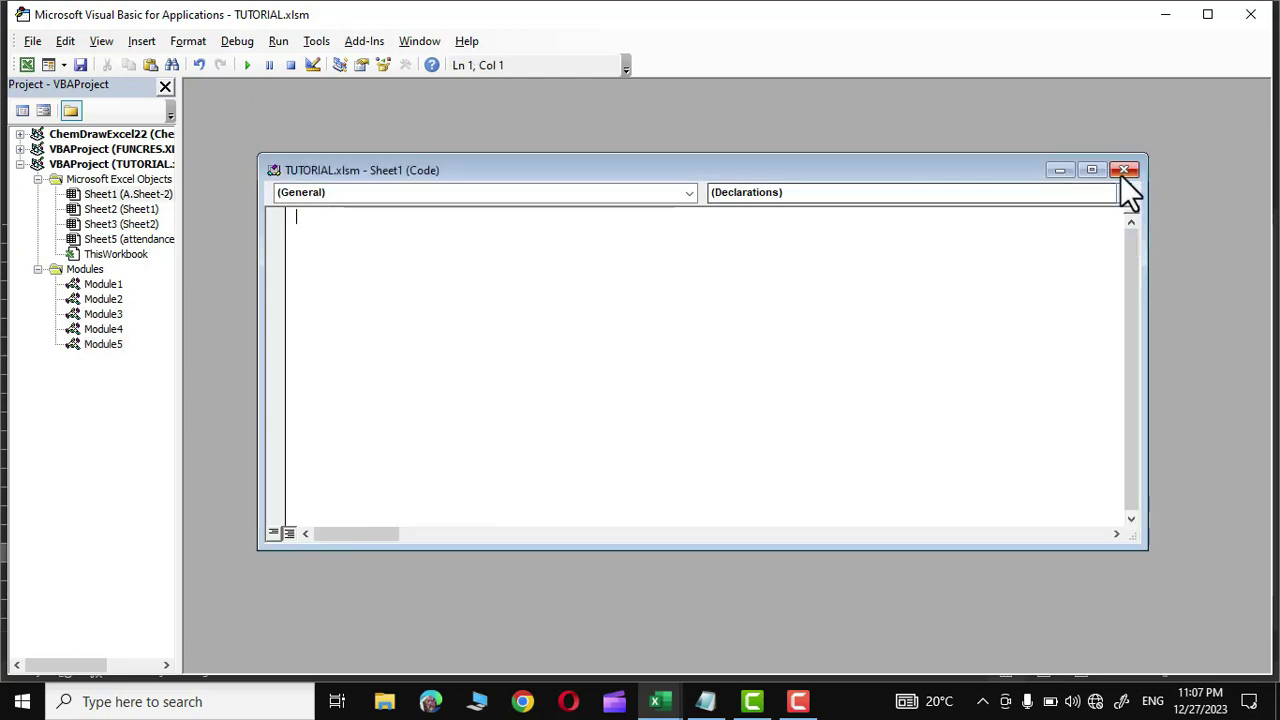
click(1124, 170)
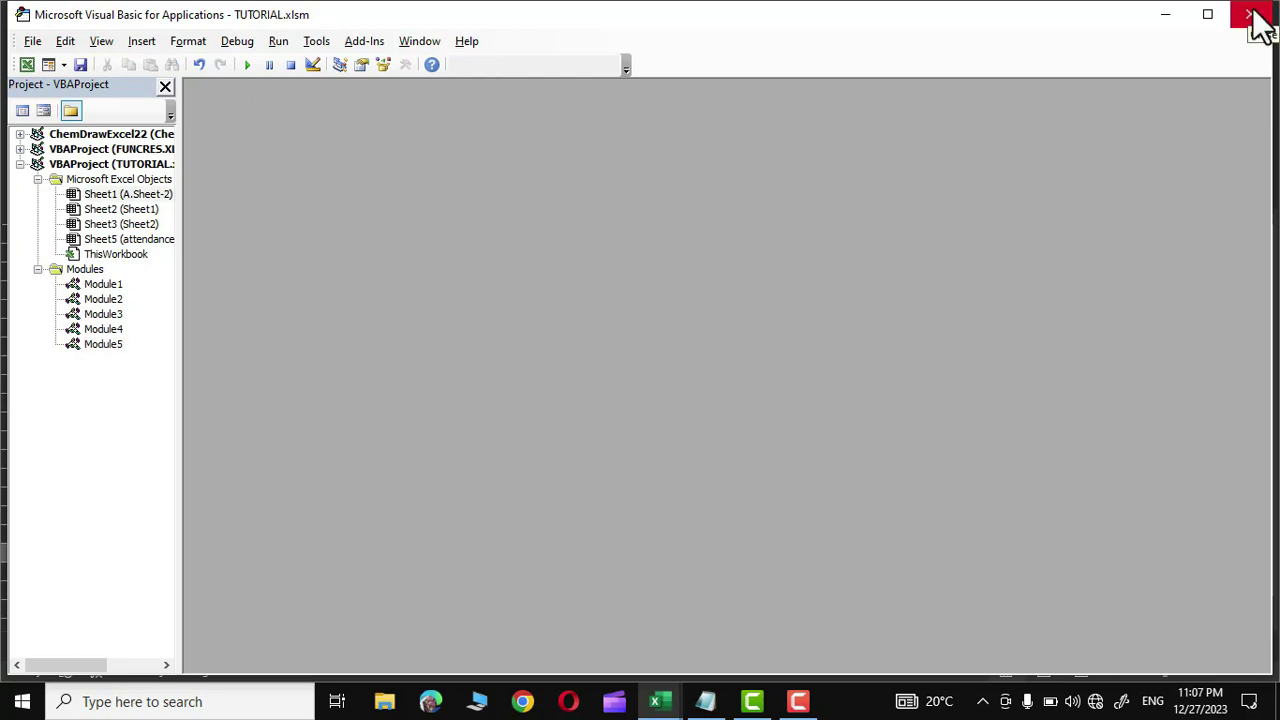
click(1252, 15)
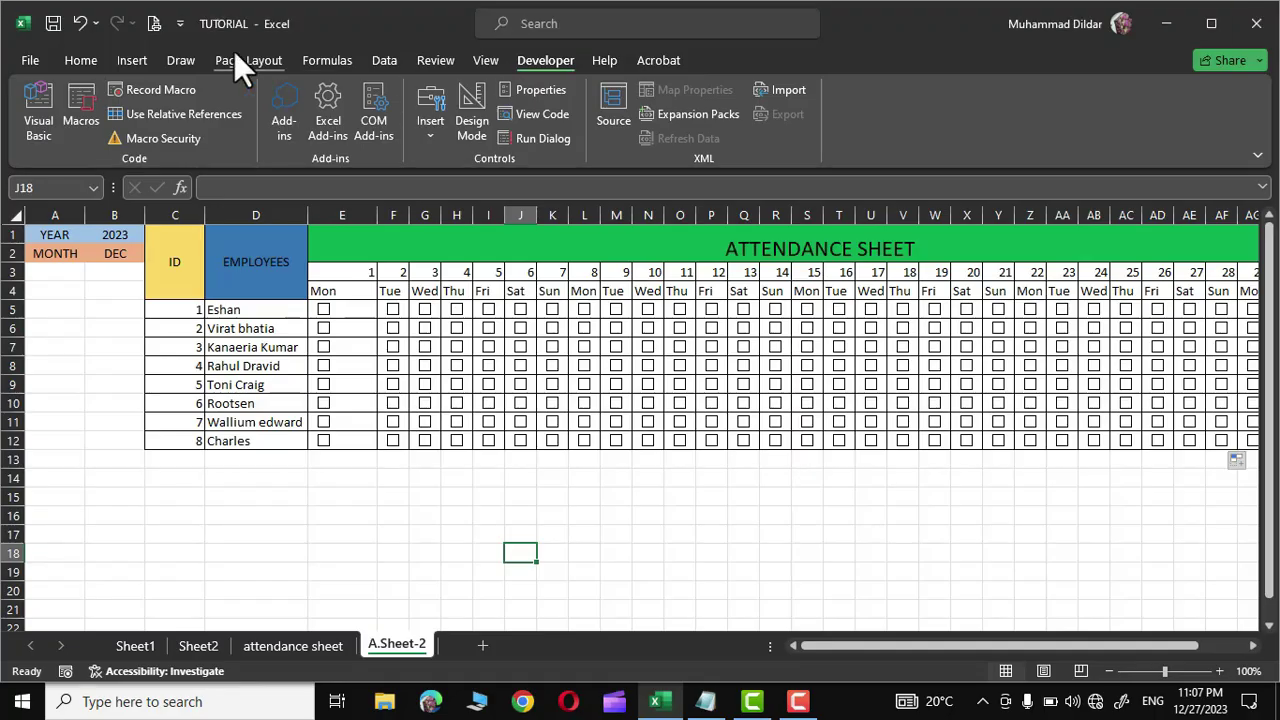
- Save the workbook to the Desktop as TUTORIAL4 in Excel Macro-Enabled Workbook format
click(25, 56)
click(68, 347)
click(284, 386)
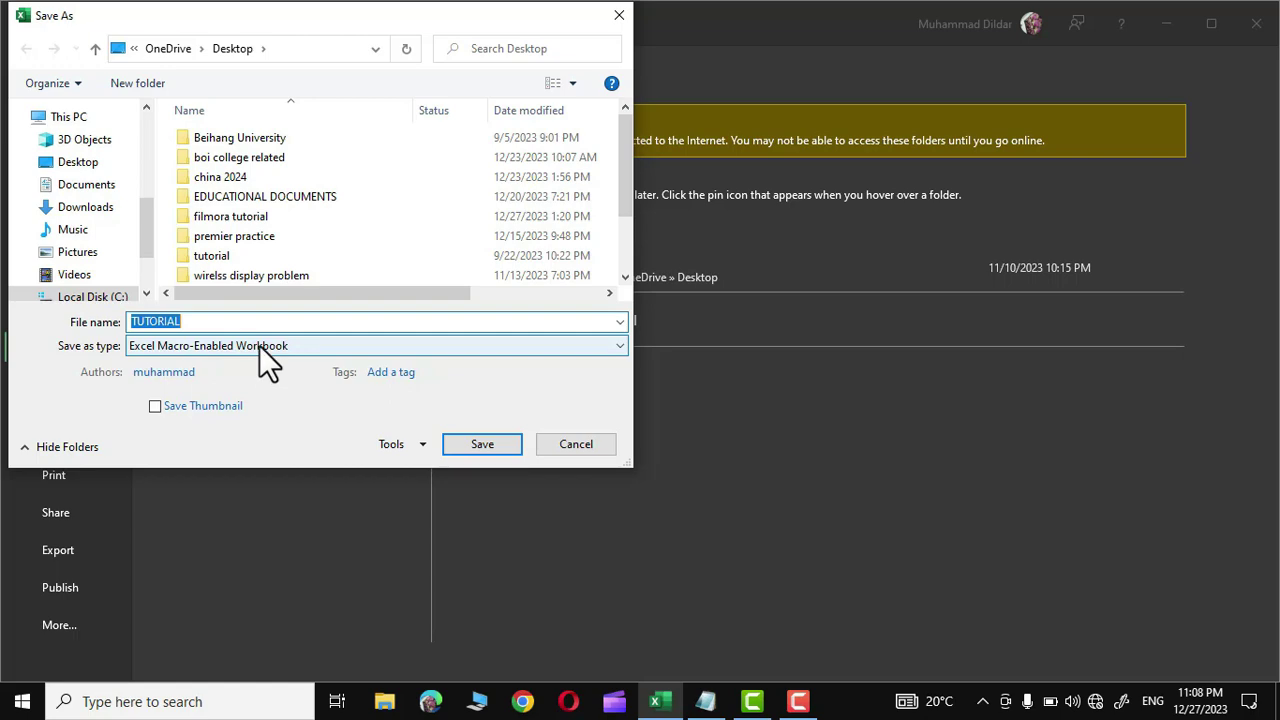
text(TUTORIAL4)
click(485, 444)
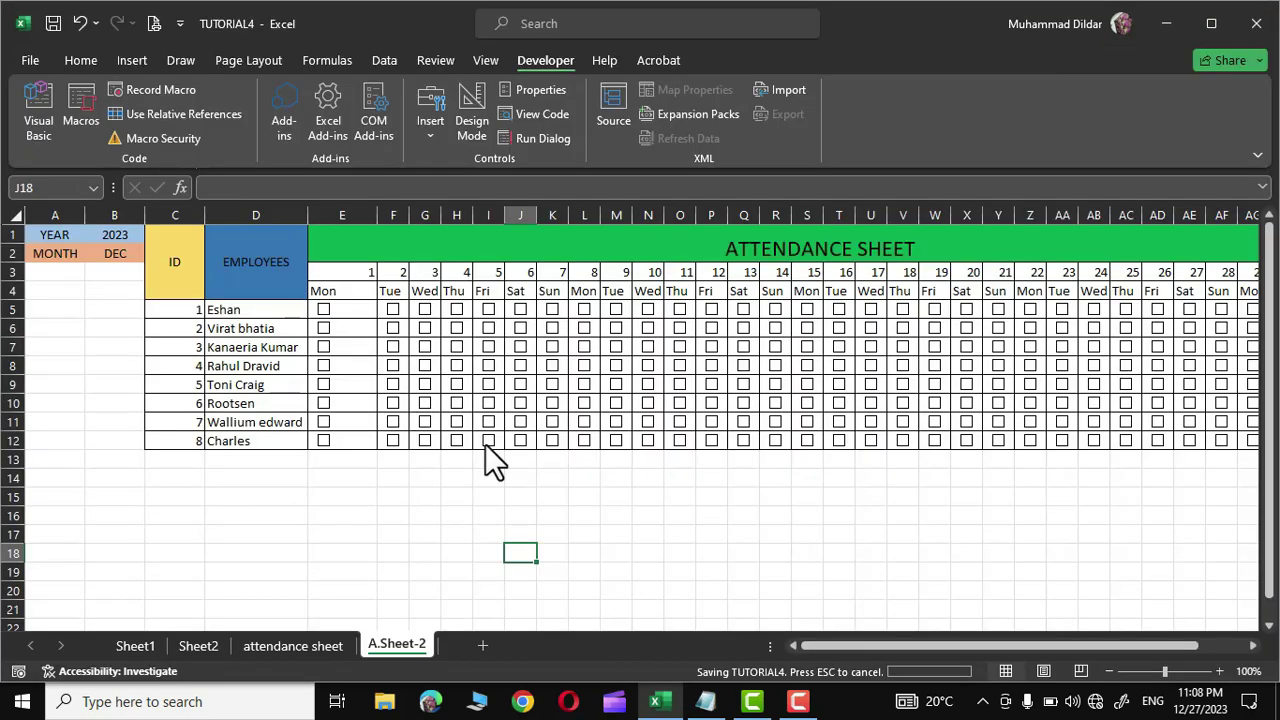
- Run the Module5.LinkCheckBoxes macro on the attendance sheet
click(424, 496)
click(485, 60)
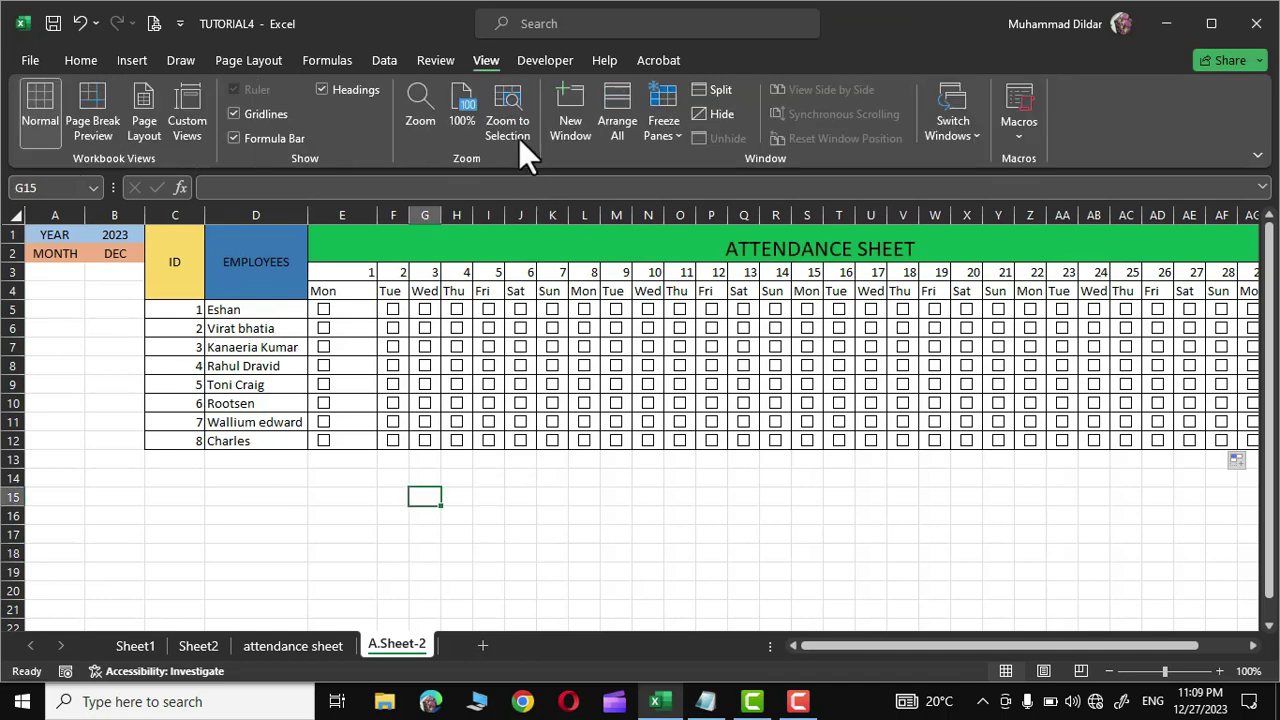
click(1016, 130)
click(1064, 165)
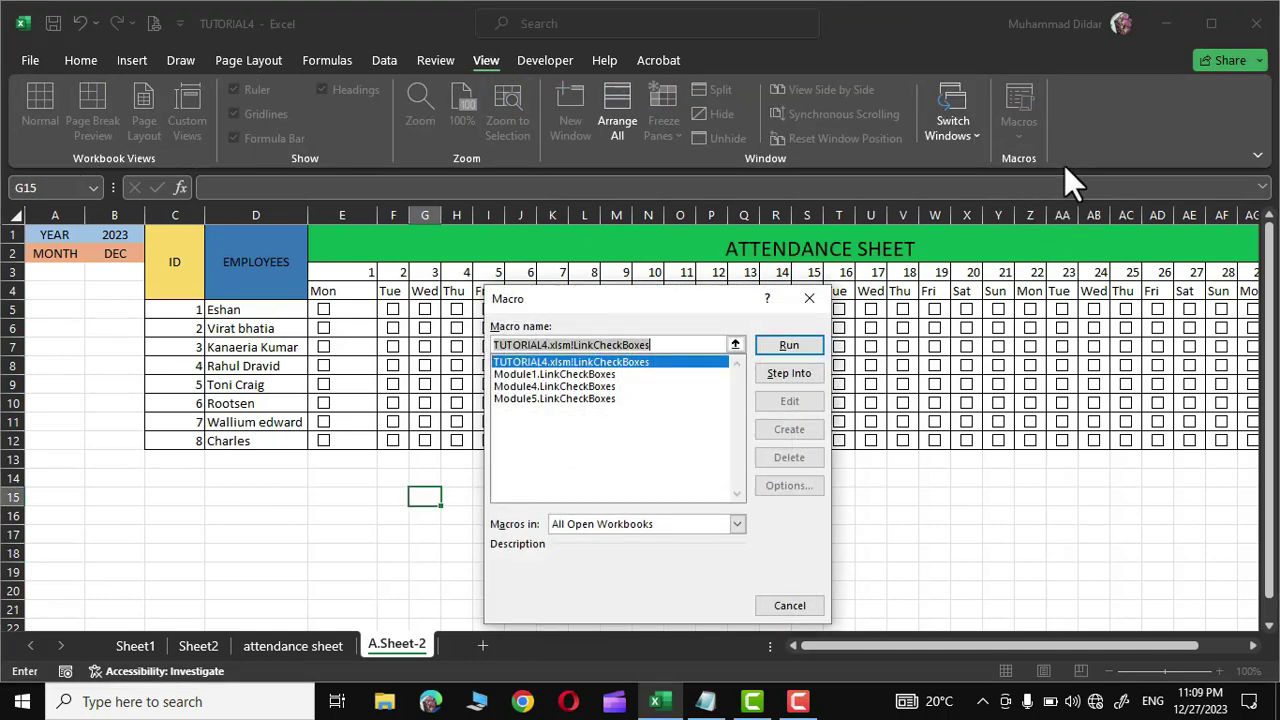
click(541, 397)
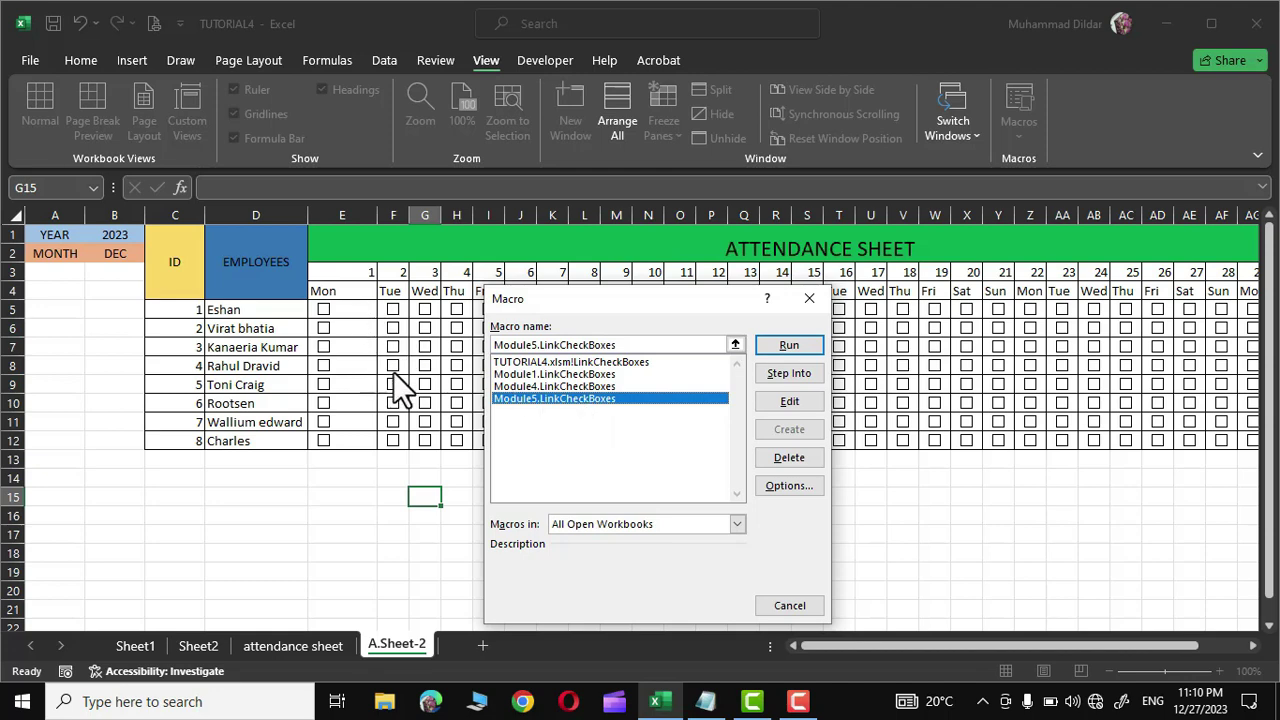
click(789, 345)
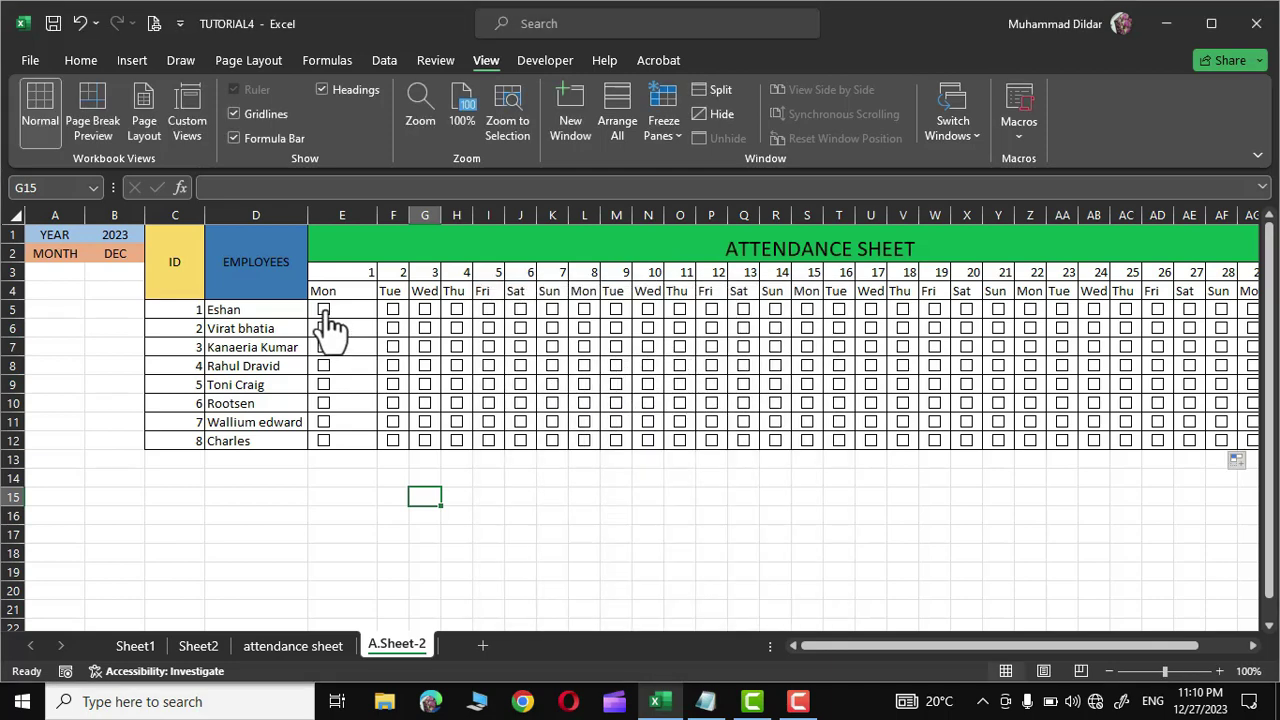
- Toggle the E5 and E6 check boxes to test that each one is linked to its own cell
click(324, 310)
click(324, 310)
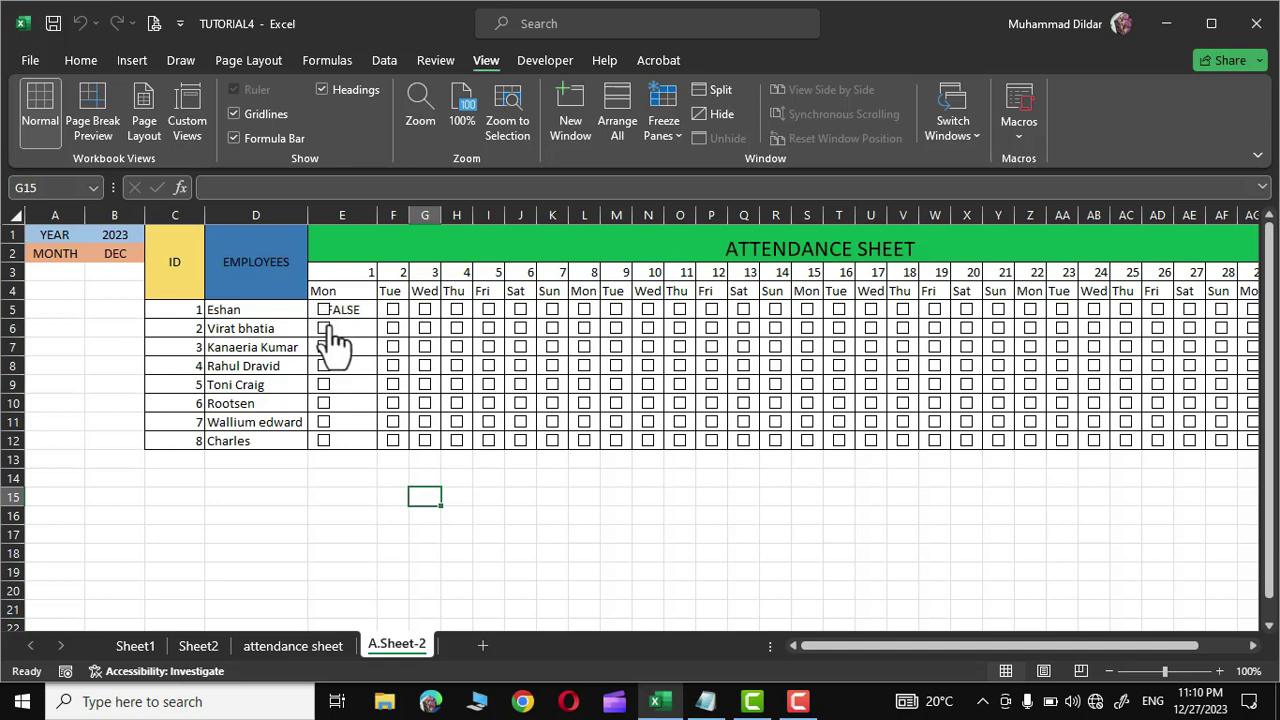
click(325, 330)
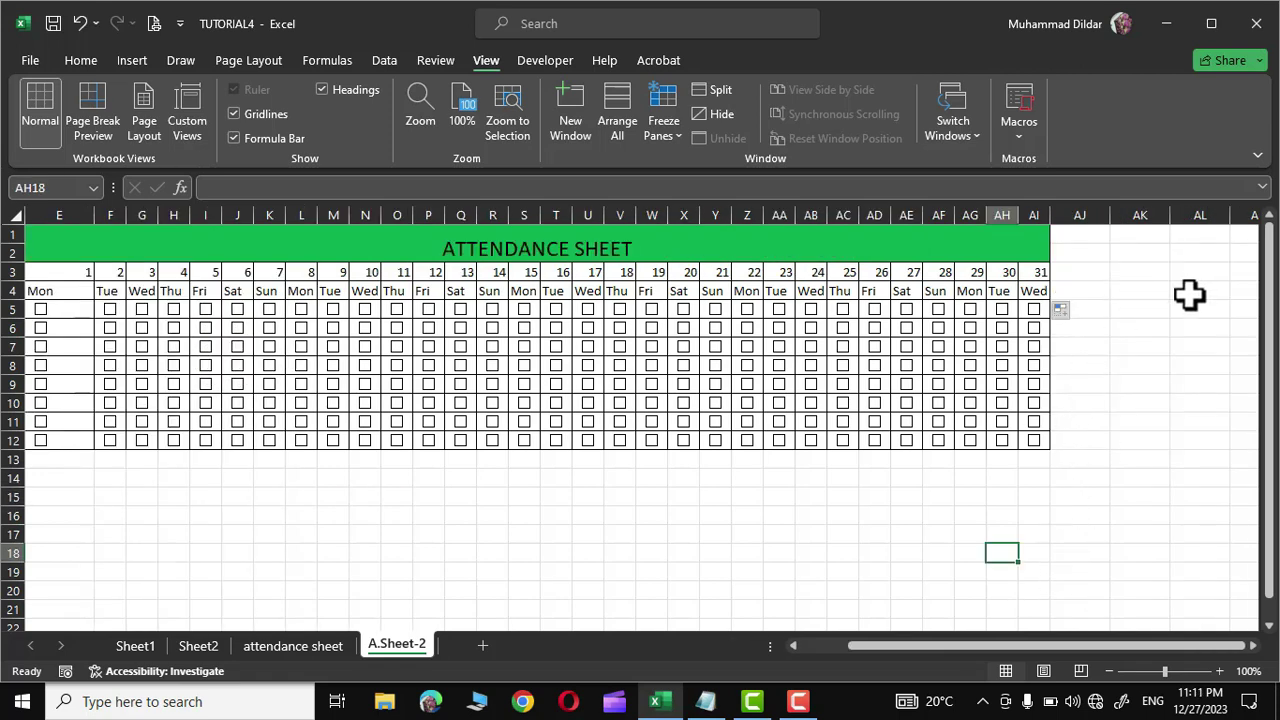
- Enter the headers PRESENT, ABSENT and HOLIDAYS in cells AJ3, AK3 and AL3
click(1069, 274)
text(PR)
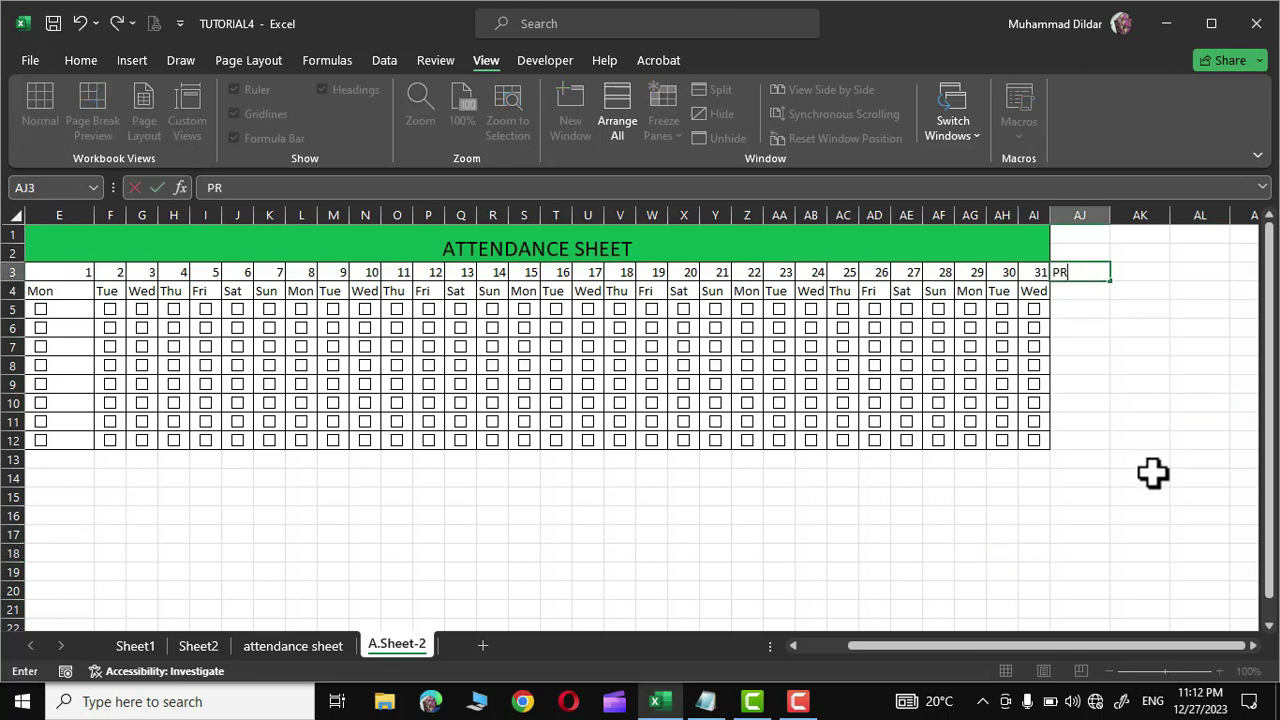
text(ESENT)
key(Tab)
text(ABSENT)
key(Tab)
text(HOLI)
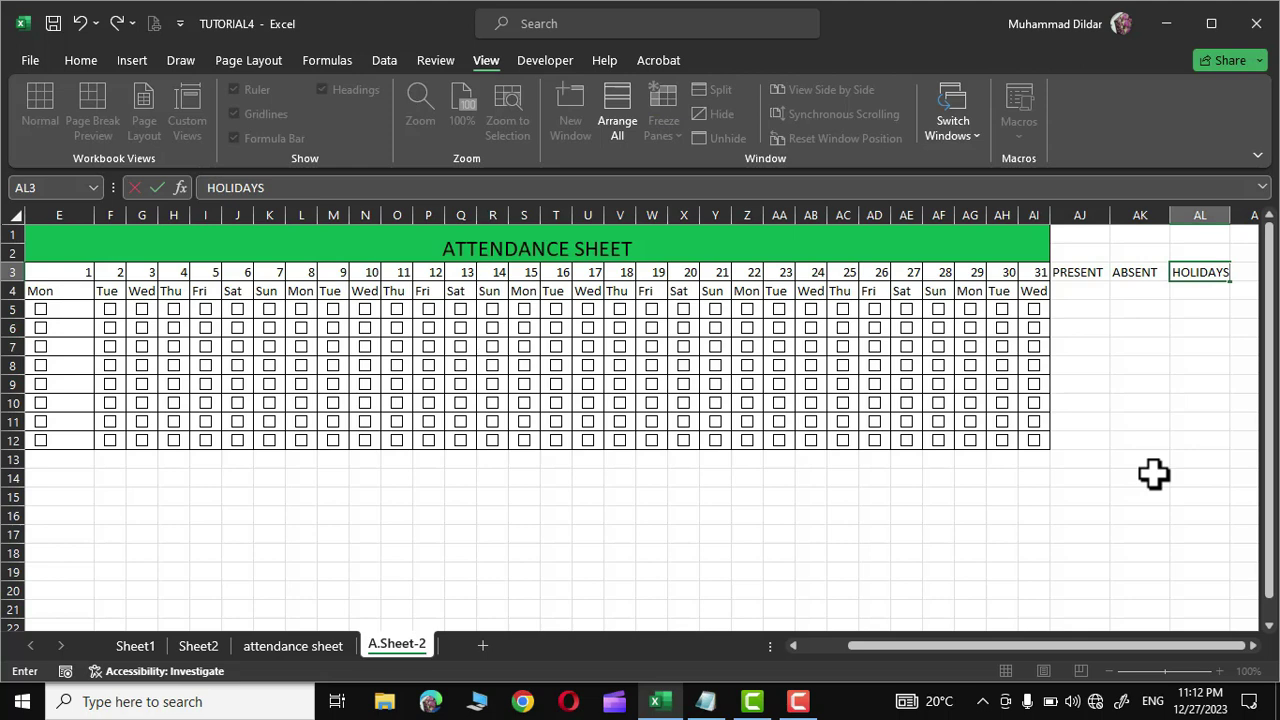
text(DAYS)
click(1185, 494)
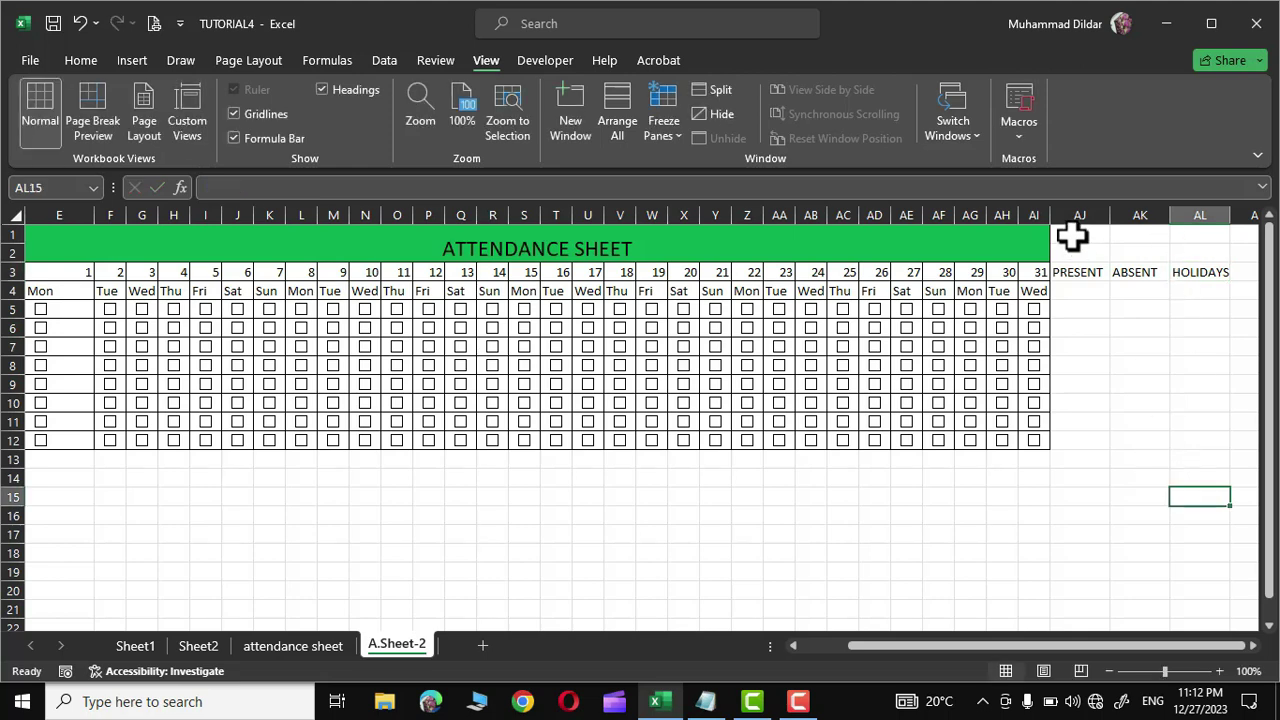
- Merge and centre the PRESENT, ABSENT and HOLIDAYS headers over rows 3 and 4, each with middle alignment
drag(1070, 272, 1070, 290)
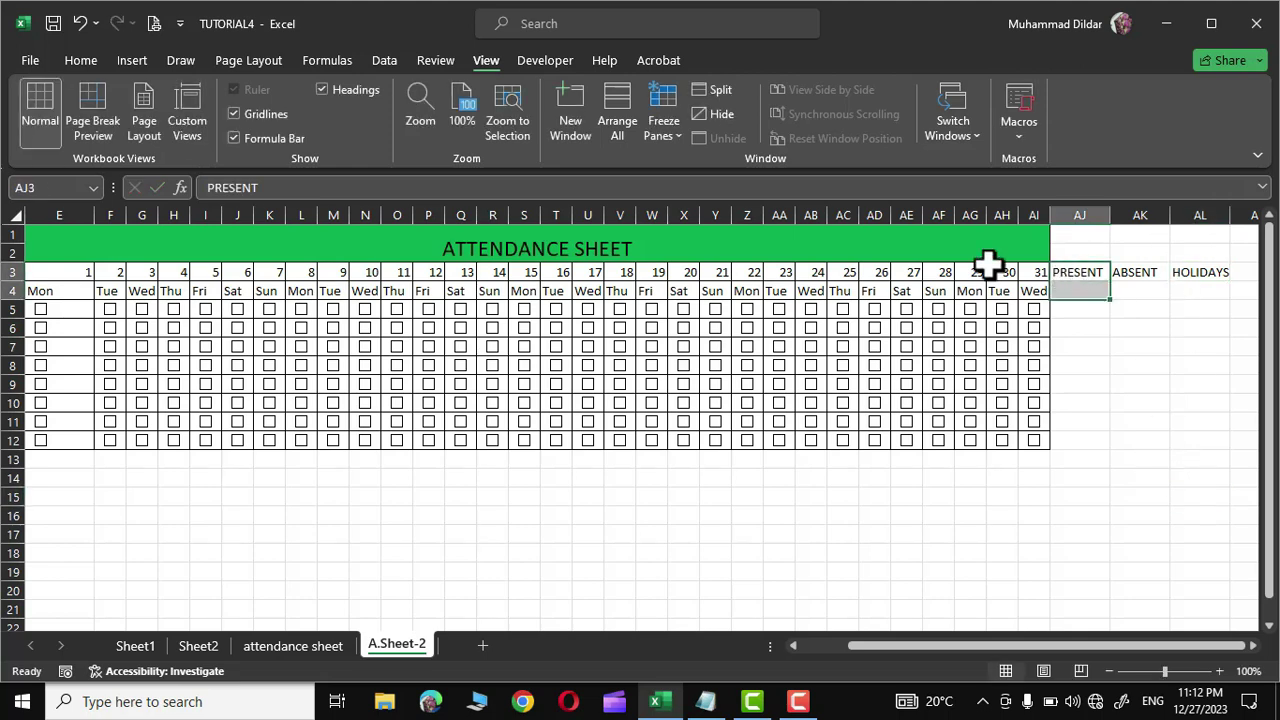
click(82, 60)
click(524, 128)
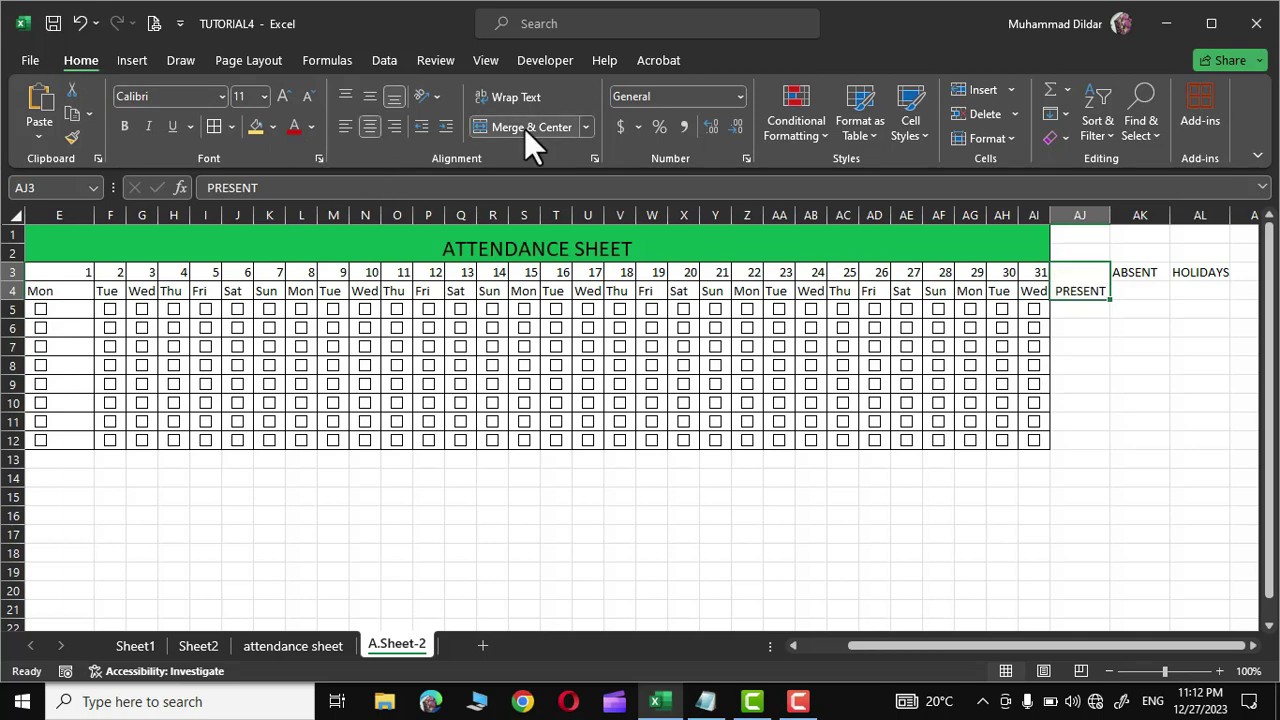
click(524, 128)
click(524, 128)
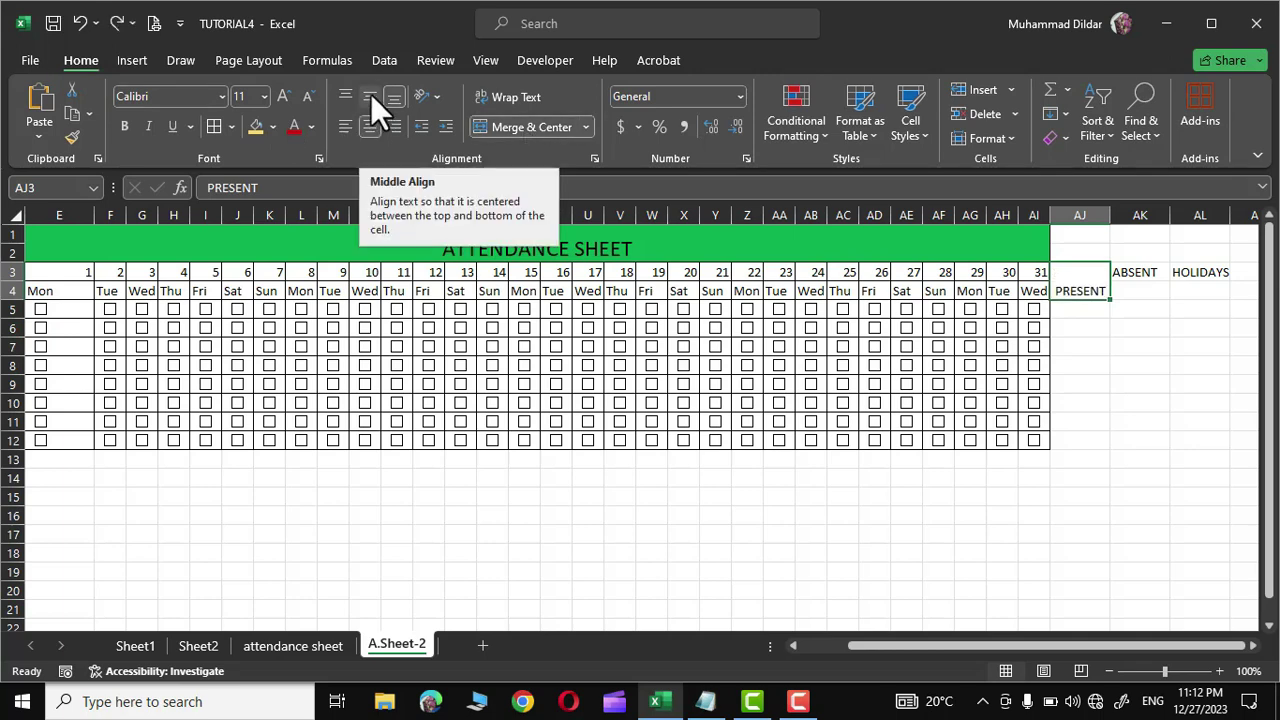
click(370, 96)
click(1080, 421)
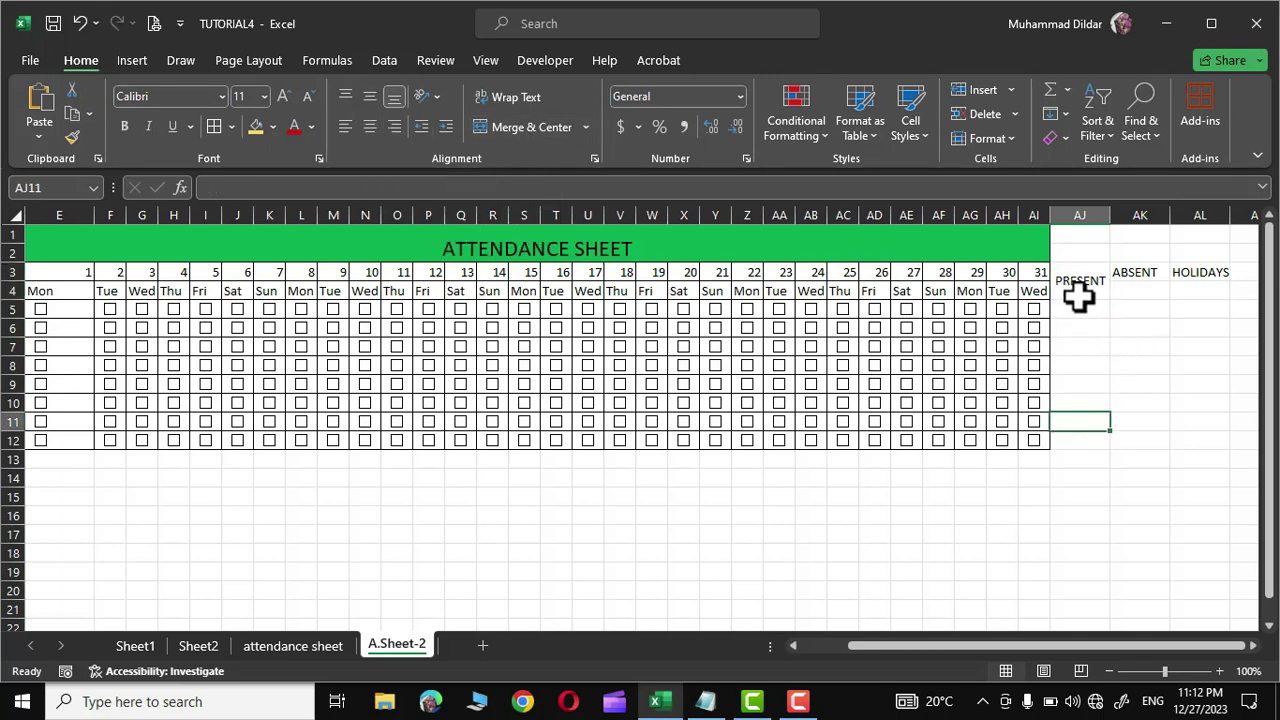
click(1137, 274)
drag(1140, 283, 1200, 290)
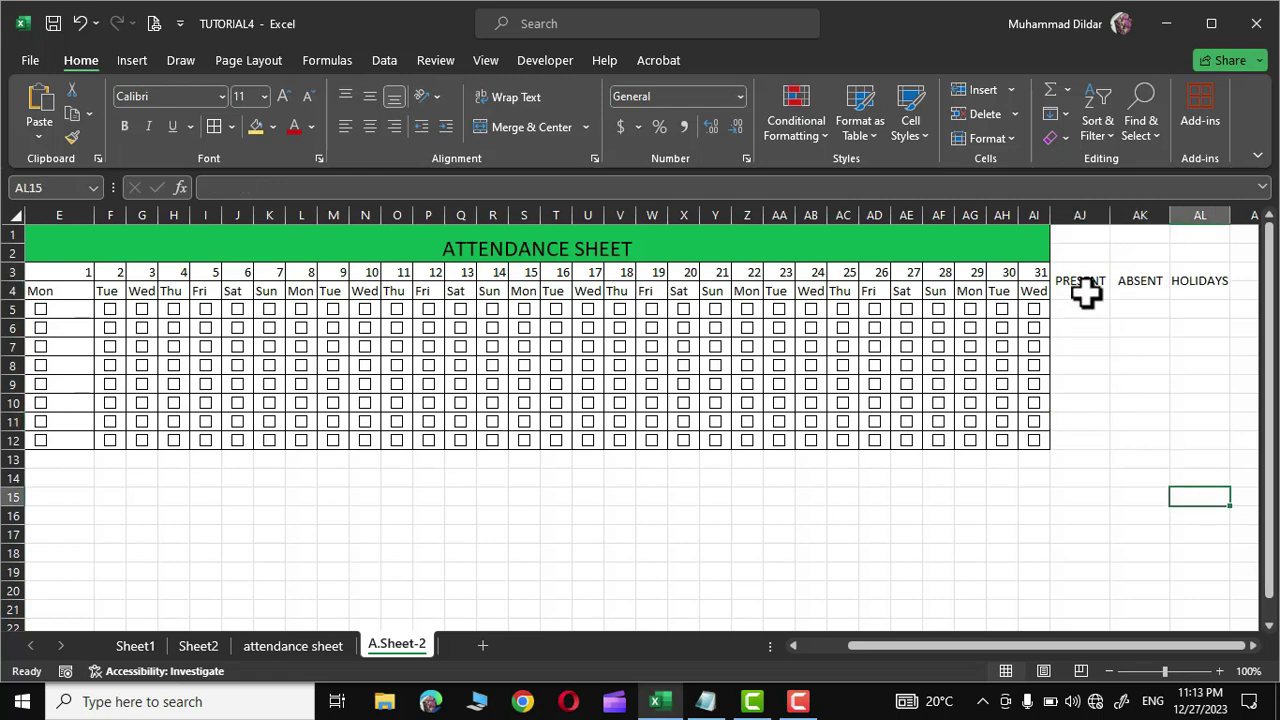
- Fill the PRESENT header light orange, ABSENT red and HOLIDAYS grey, and add borders to AJ3:AL12
click(1080, 283)
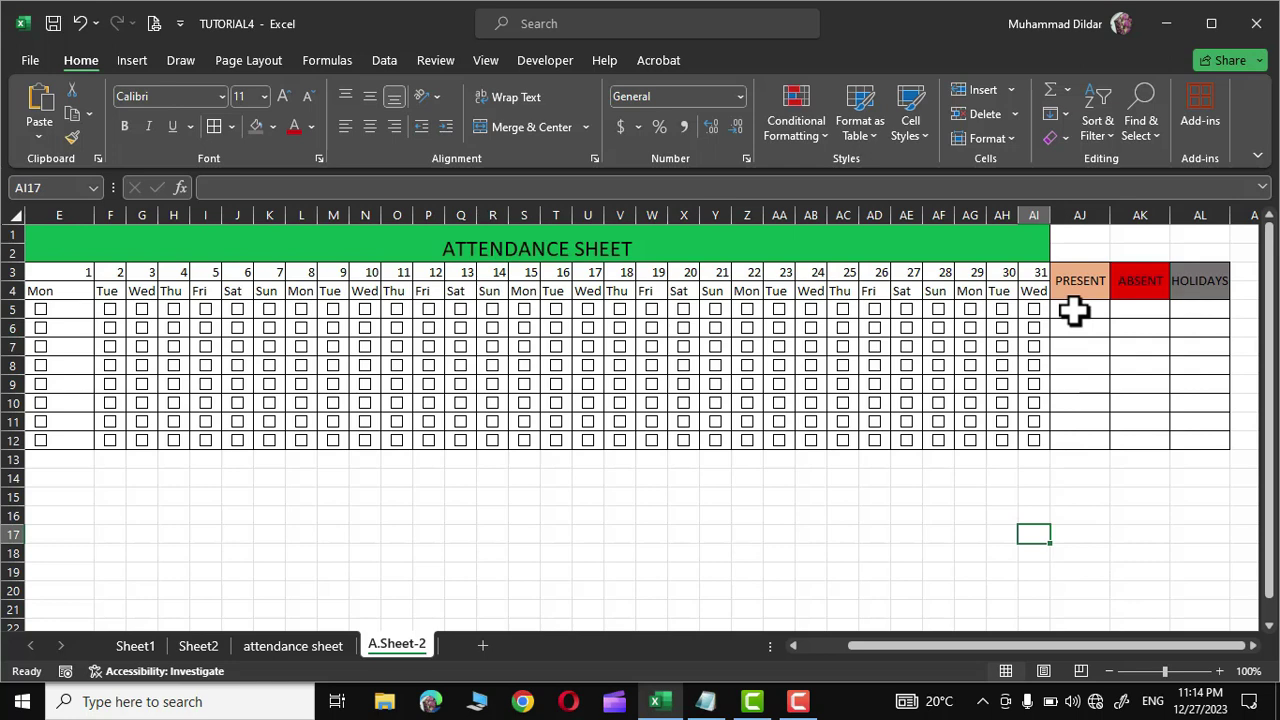
- Enter =COUNTIF(E5:AI5,"TRUE") in AJ5 under PRESENT and test it by toggling the last days' check boxes in row 5
drag(948, 646, 875, 650)
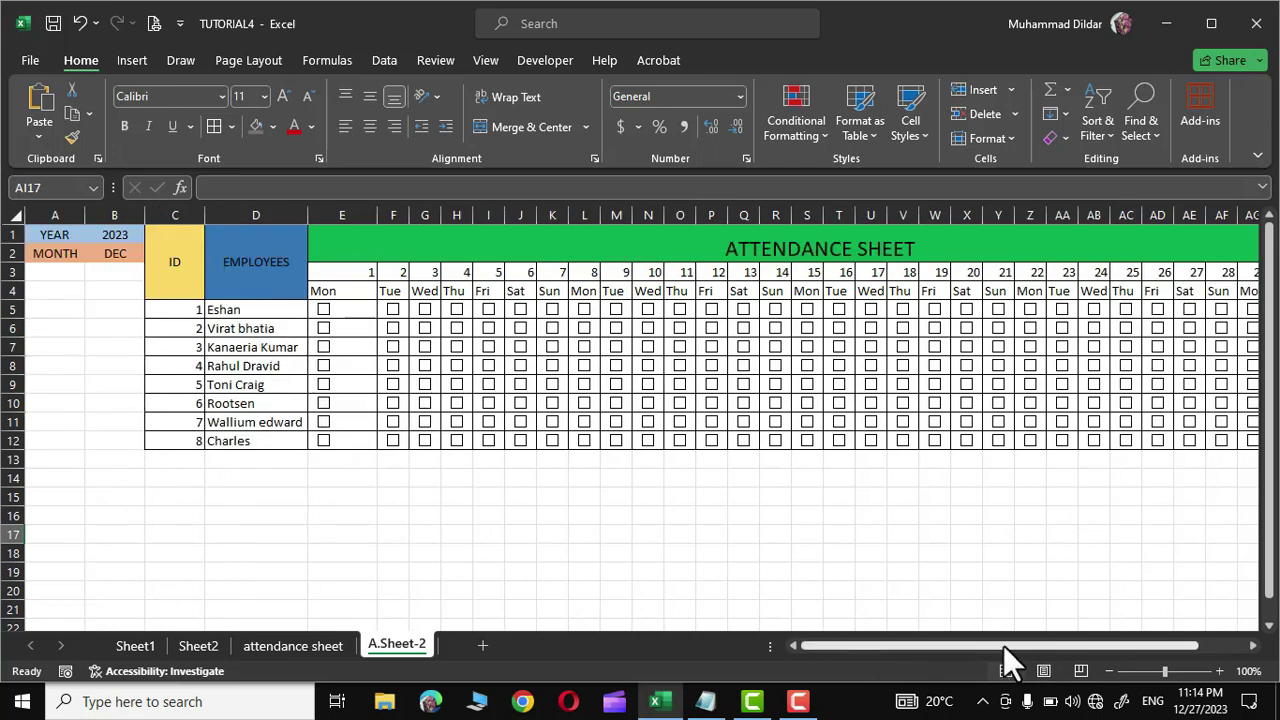
drag(1003, 645, 1053, 645)
click(1069, 312)
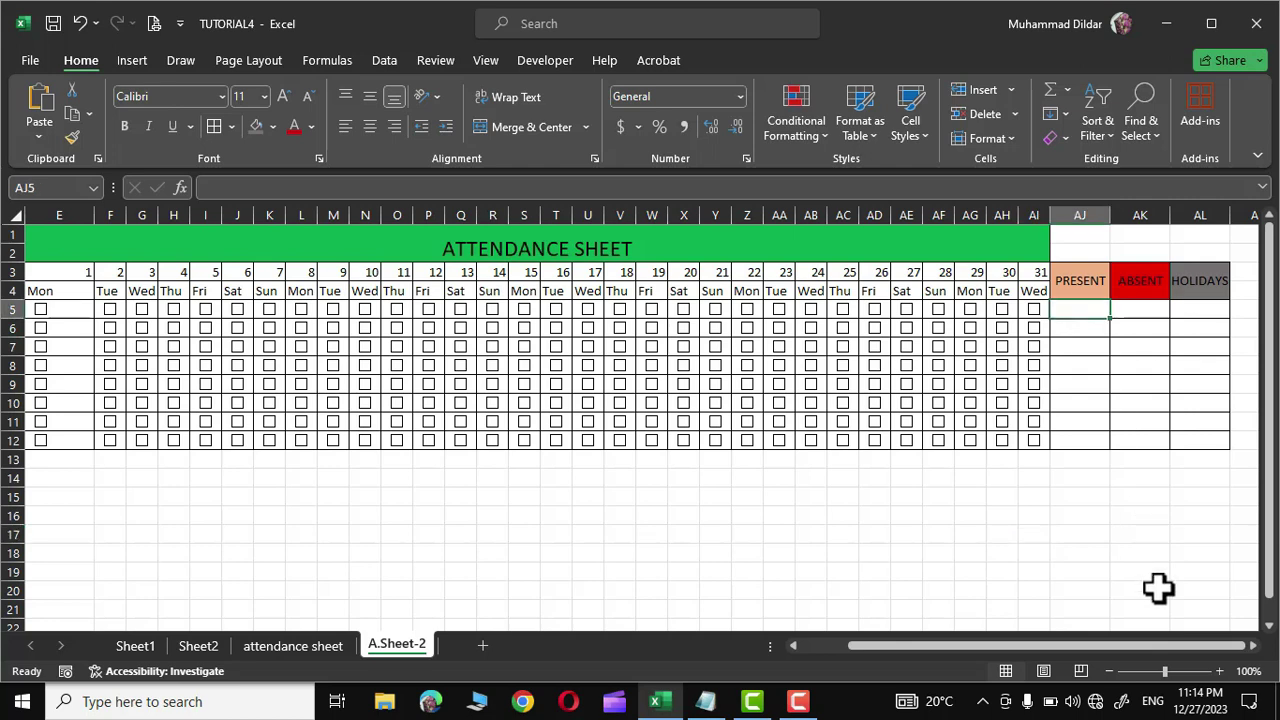
text(=COUNTIF()
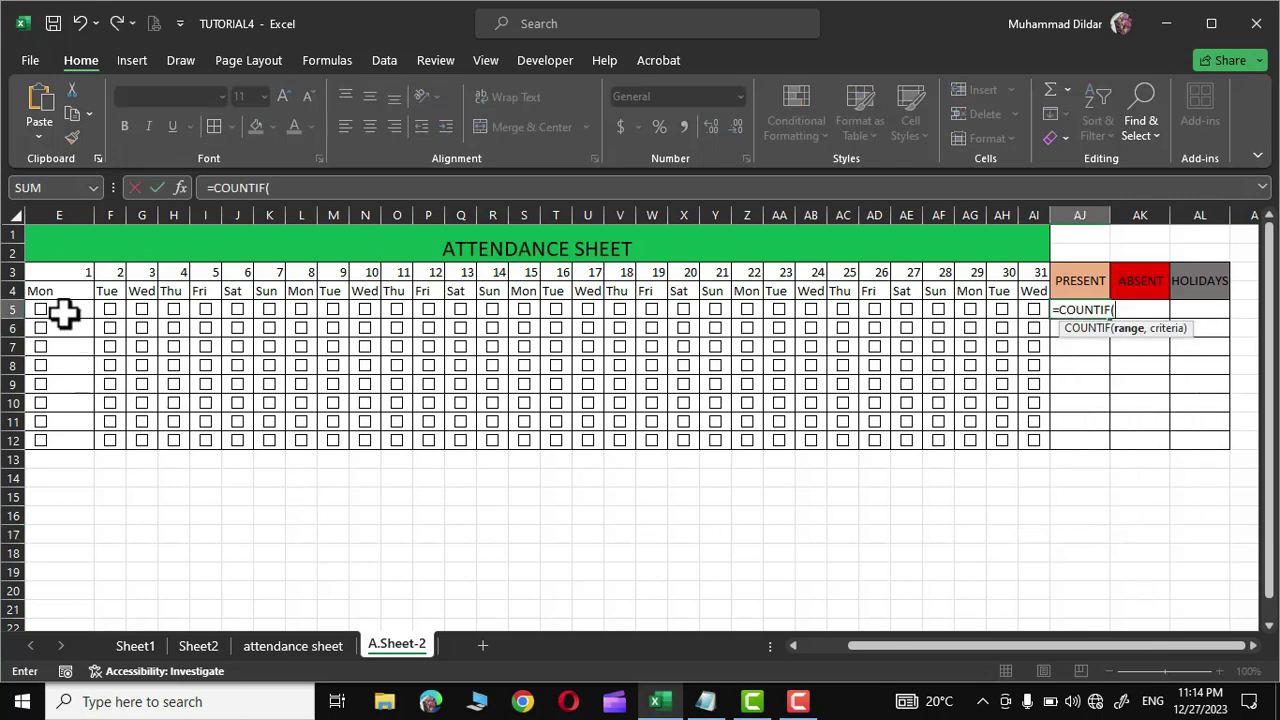
drag(63, 311, 1025, 313)
text(,)
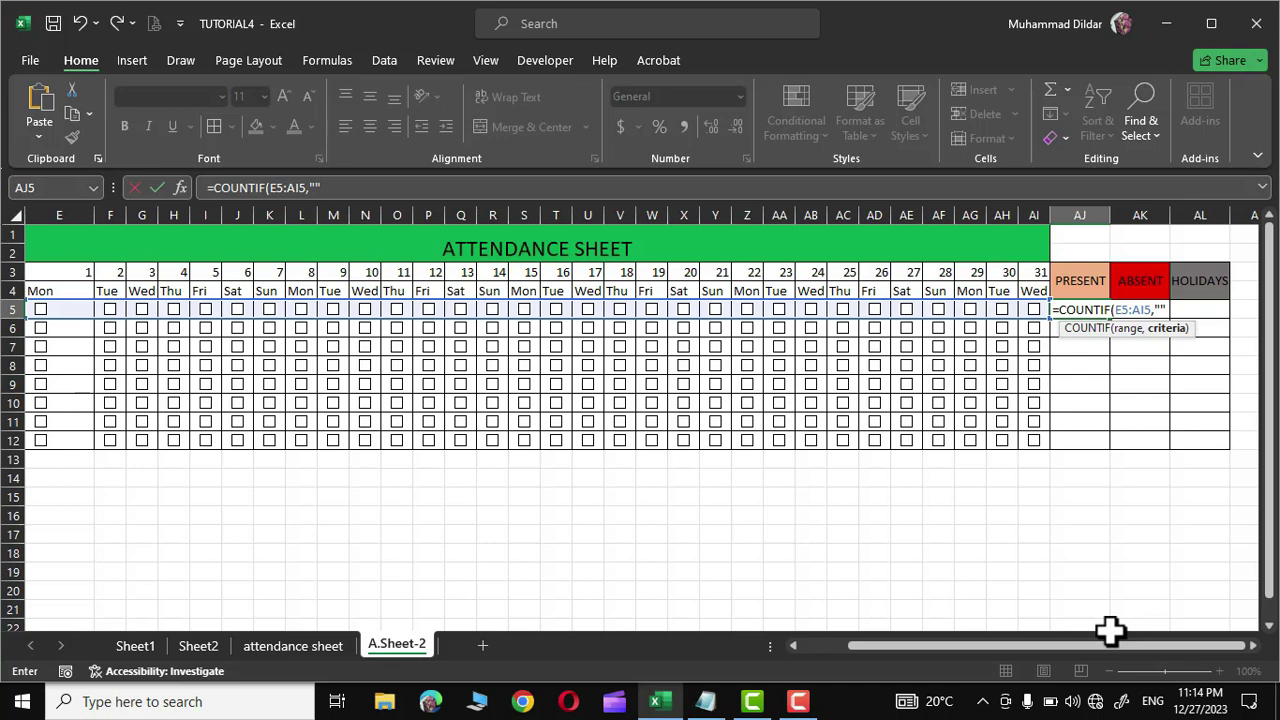
click(1160, 310)
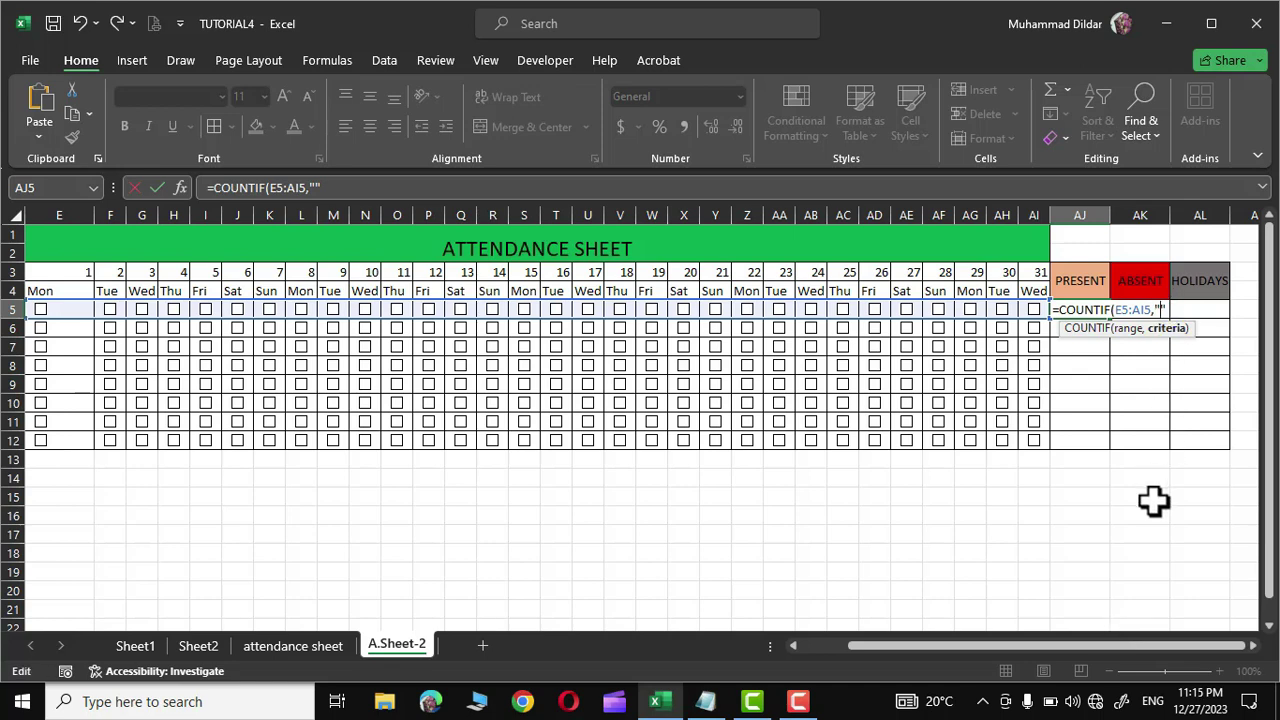
text(TRUE)
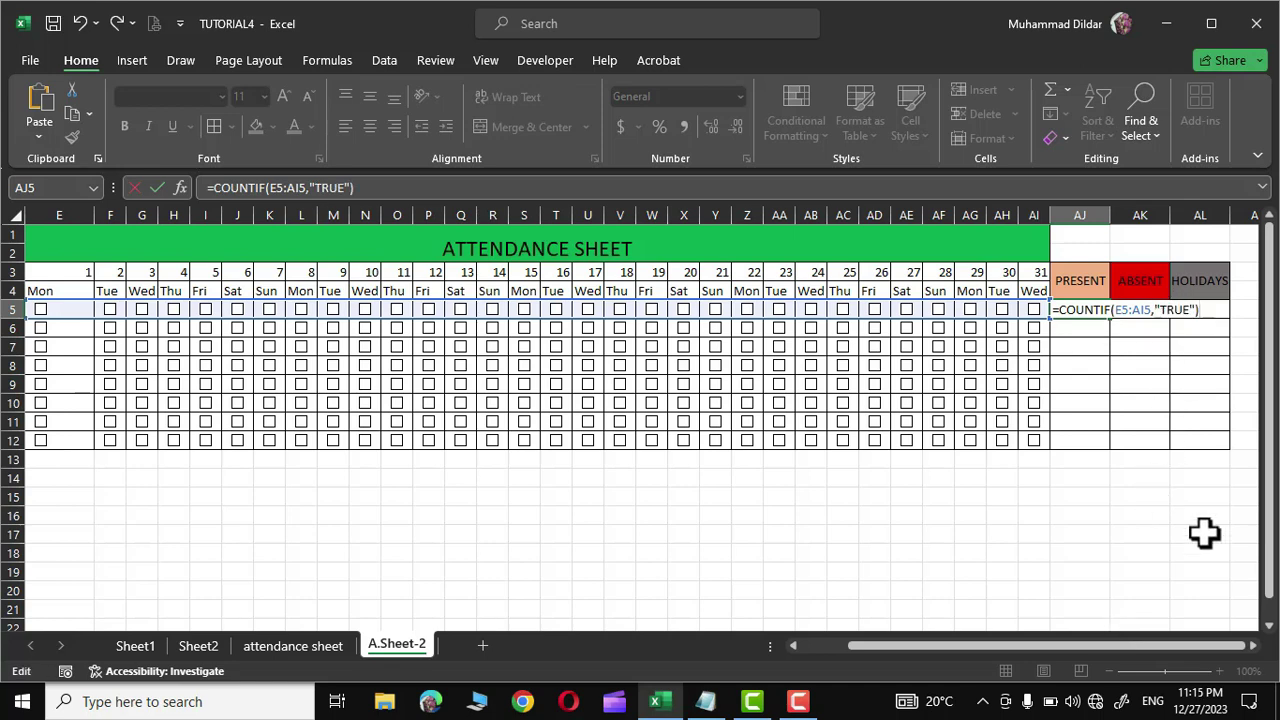
key(Return)
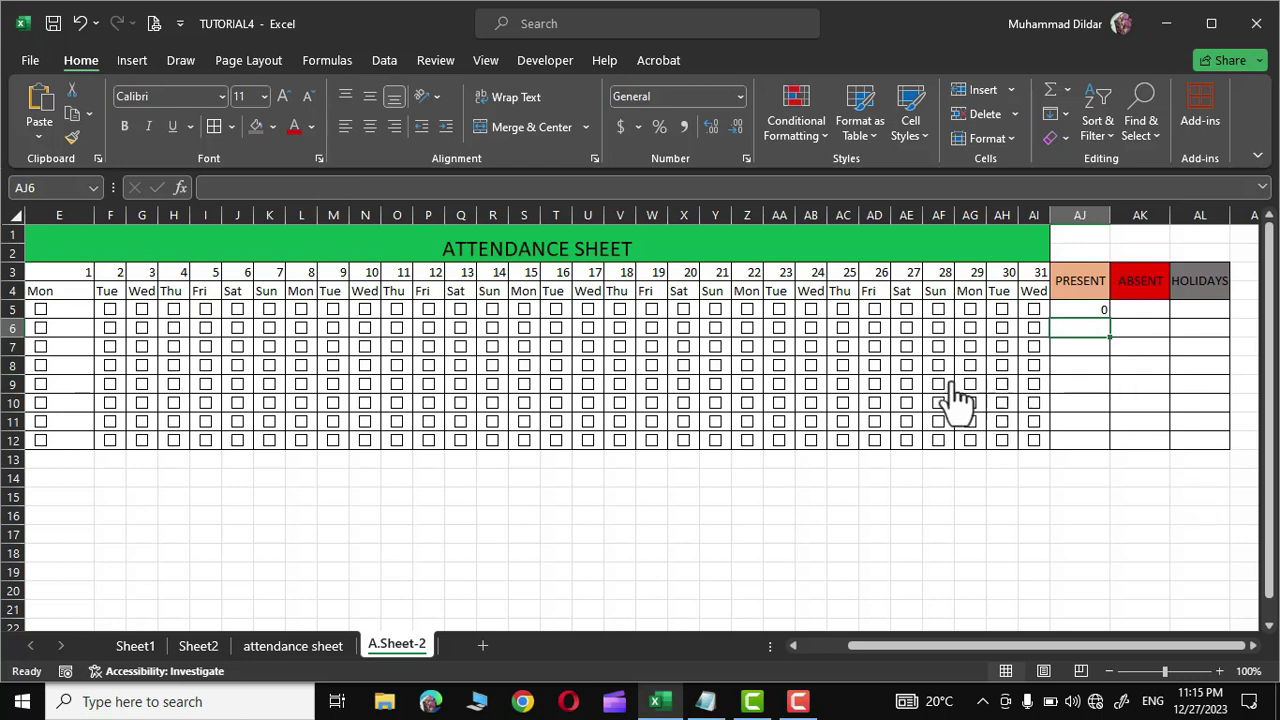
click(1034, 309)
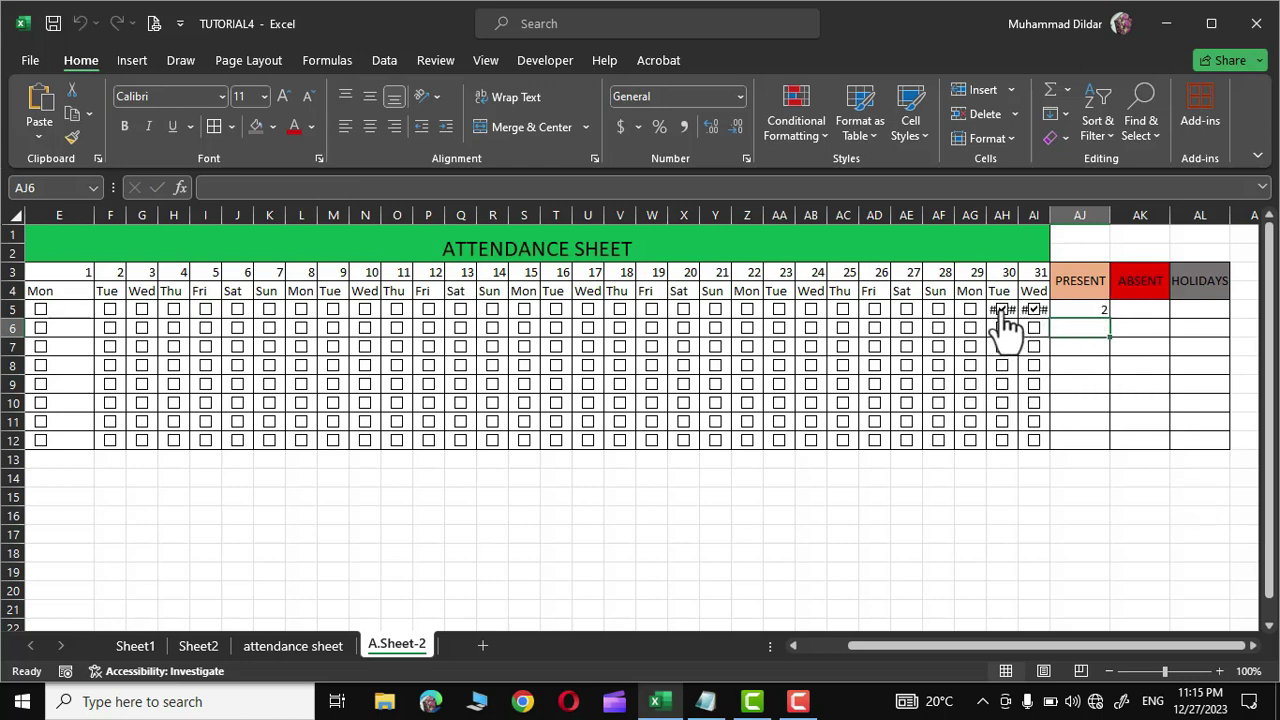
click(970, 309)
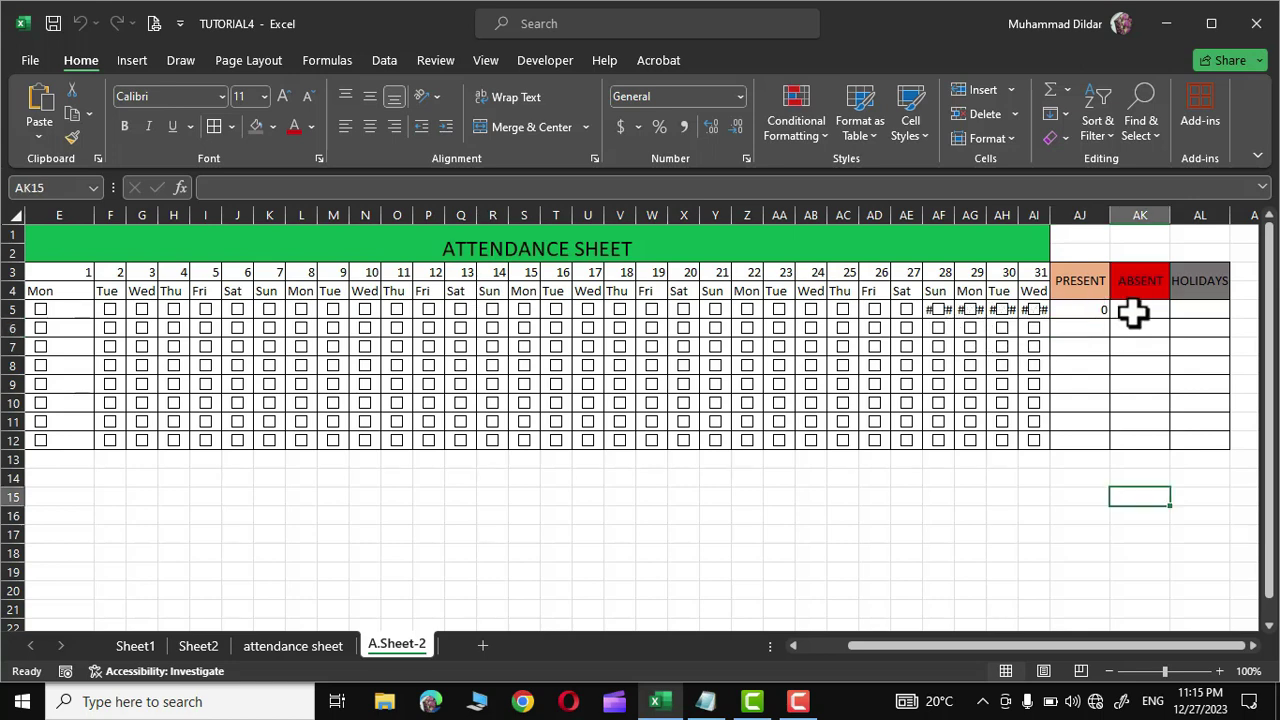
- Enter =COUNTIF(E5:AI5, "false") in AK5 under ABSENT and test it by toggling the AI5 check box
click(1133, 313)
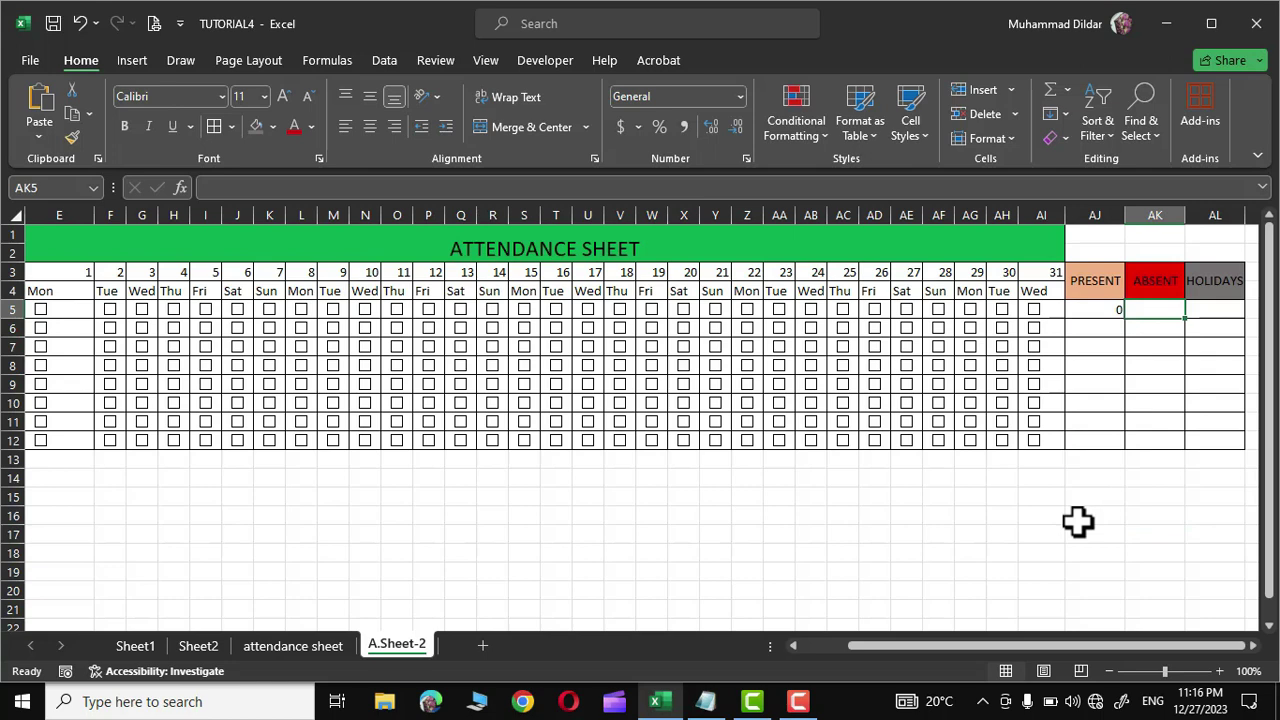
text(=COUNTIF()
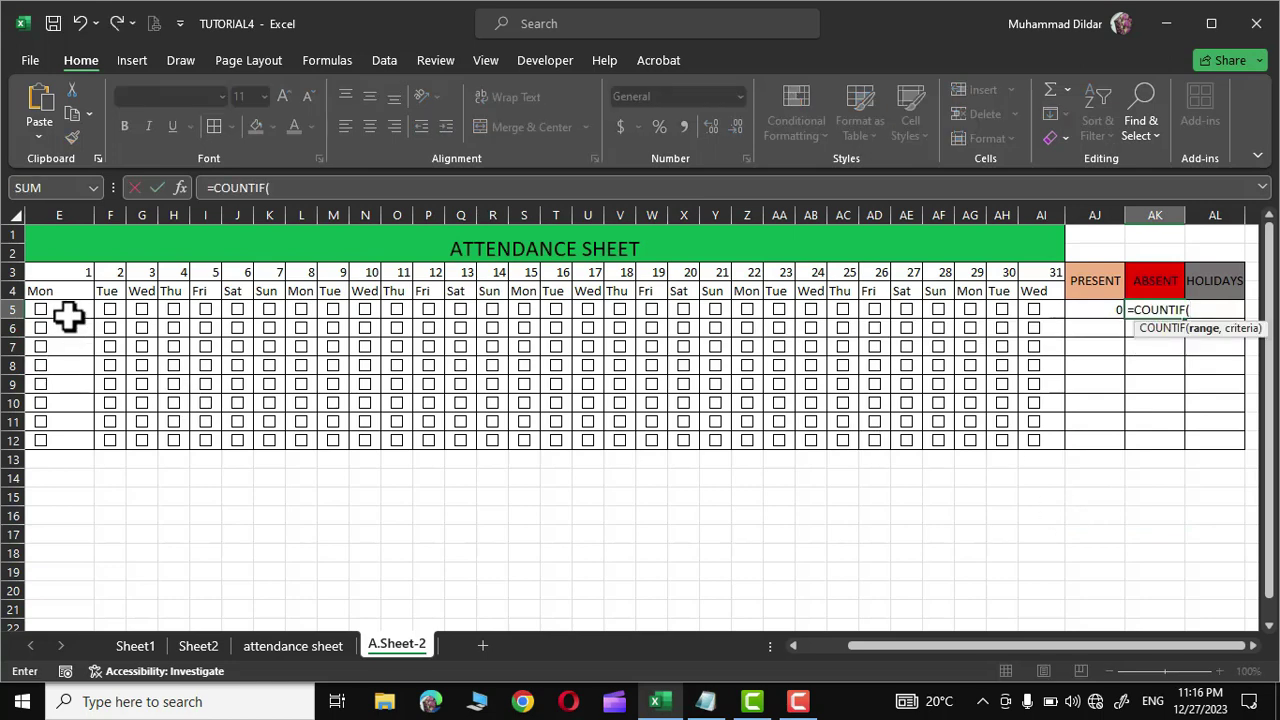
drag(67, 316, 1041, 309)
text(,)
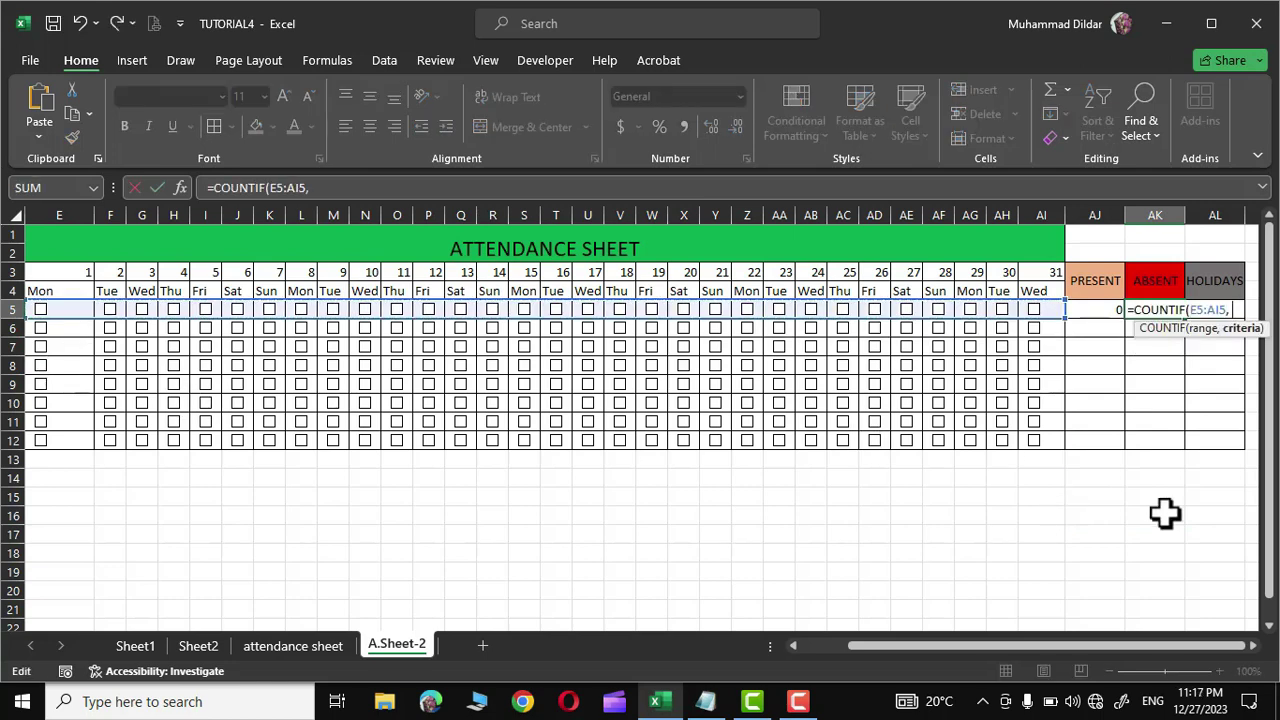
text( "")
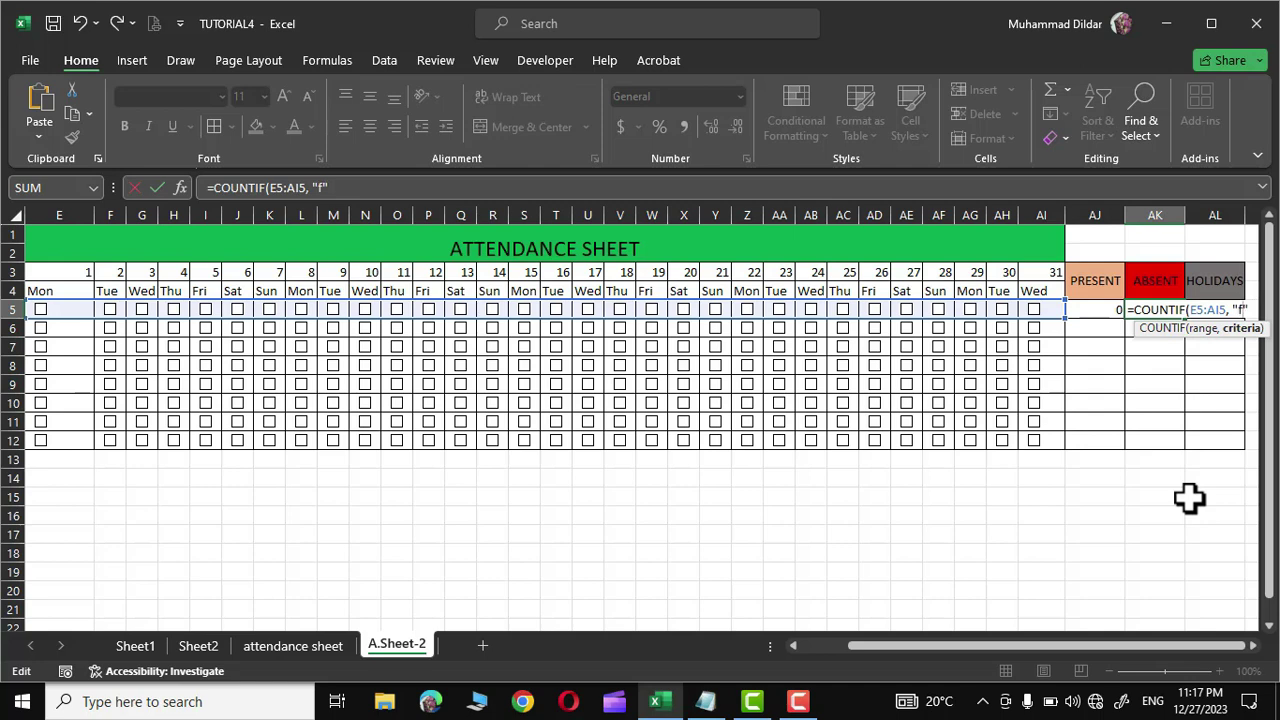
text(alse"))
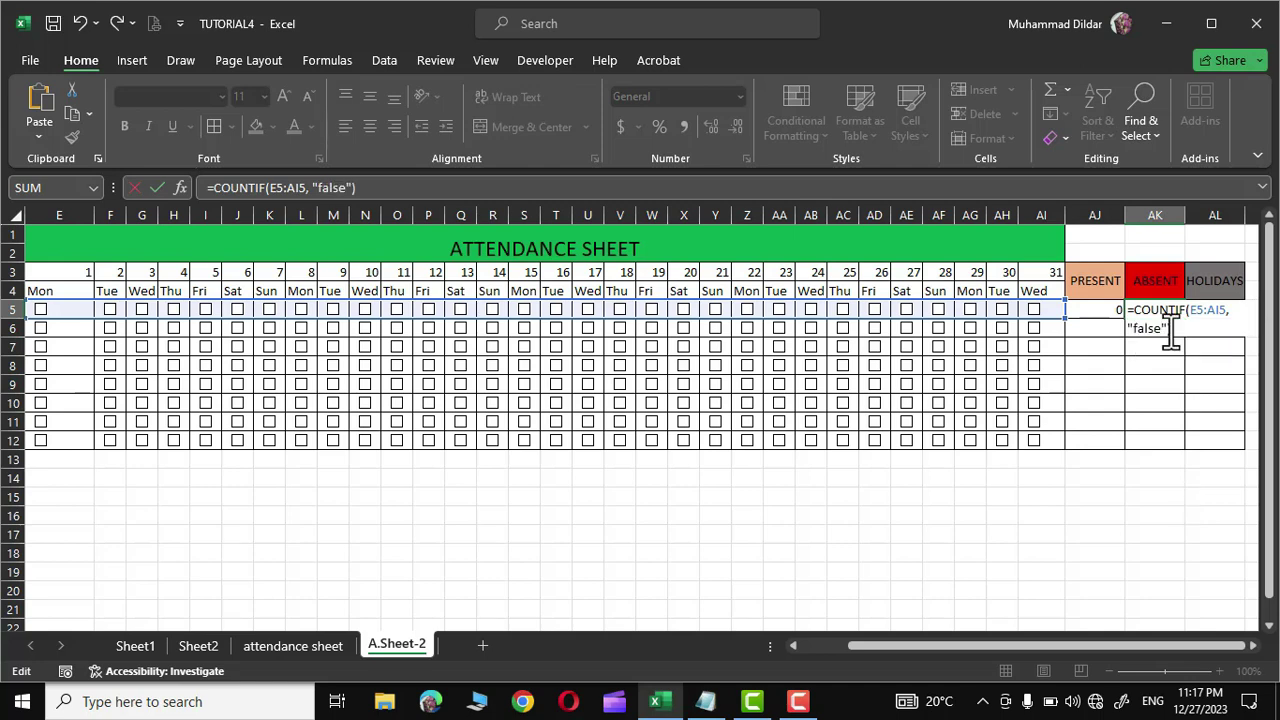
key(Return)
key(Up)
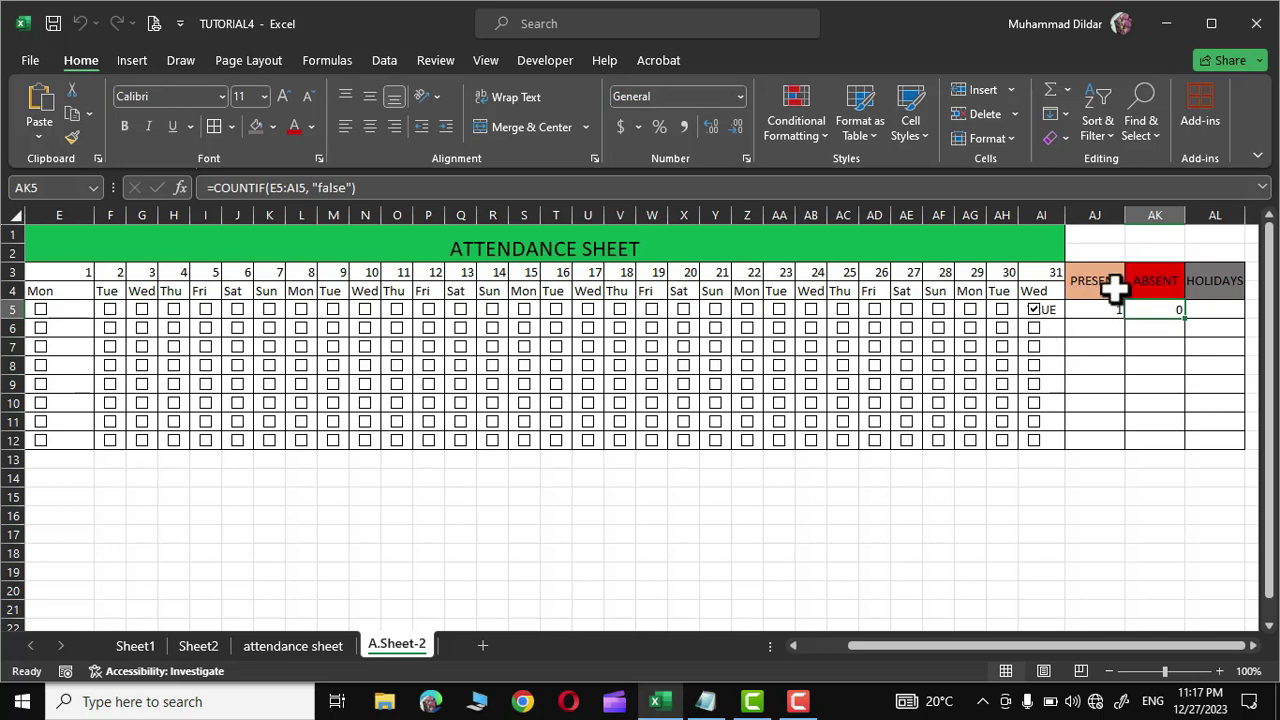
click(1034, 312)
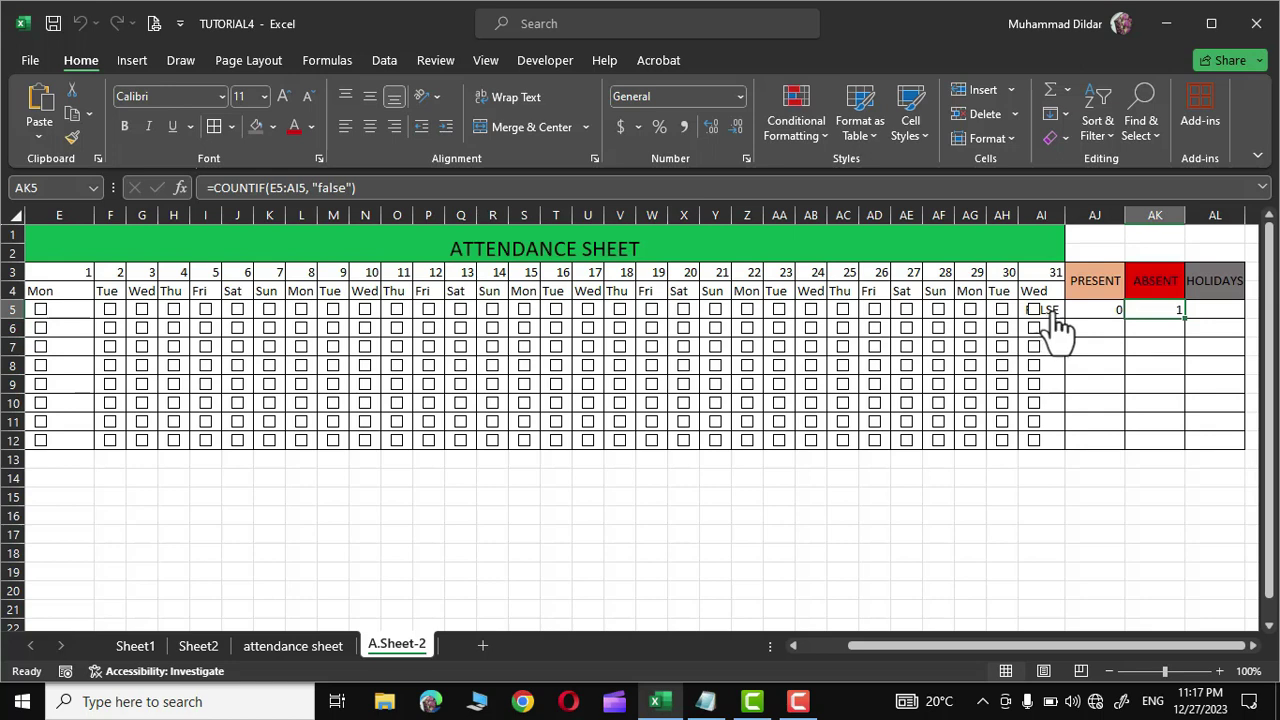
- Enter =31-(AJ5+AK5) in AL5 to calculate the first employee's HOLIDAYS
click(1212, 311)
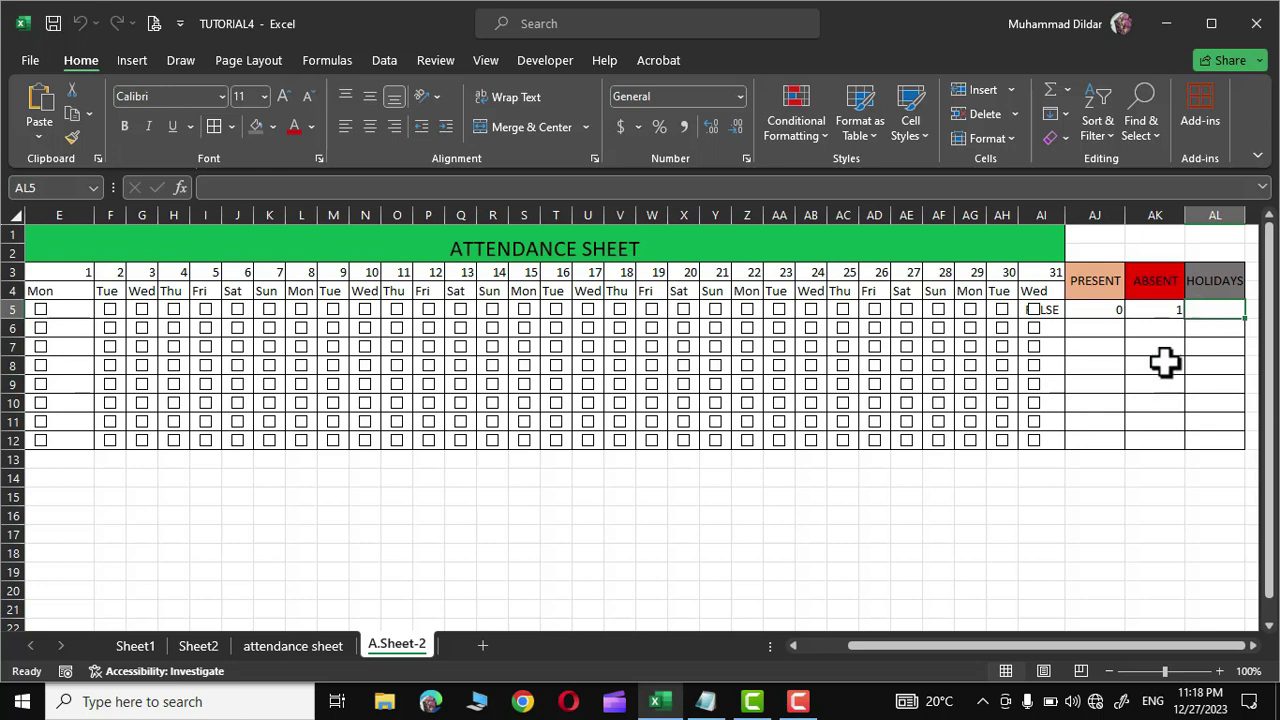
text(=31)
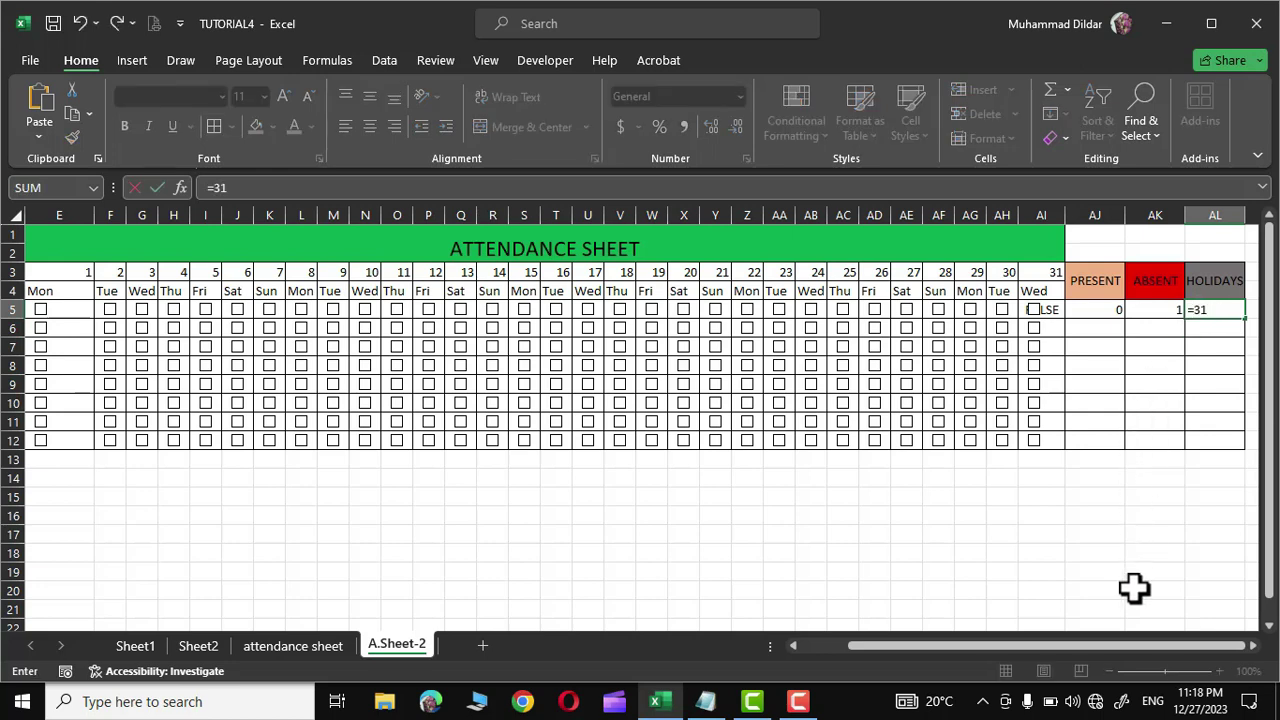
text(-()
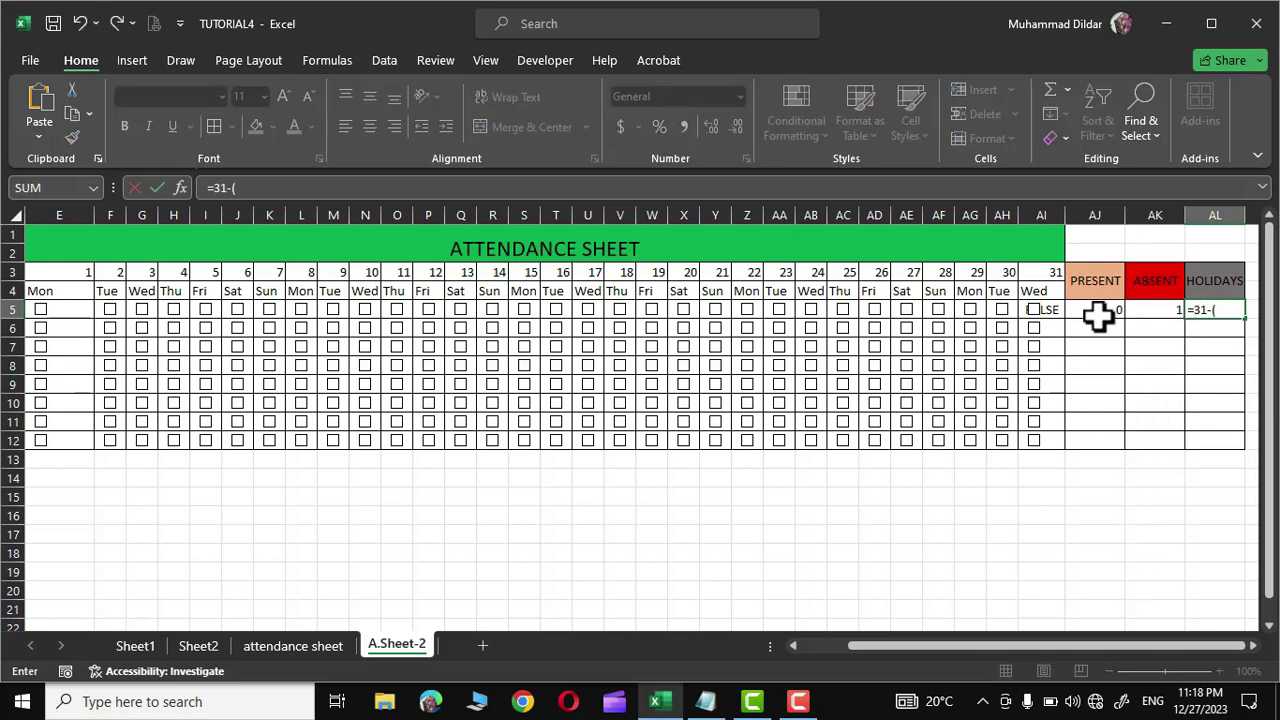
click(1100, 312)
text(+)
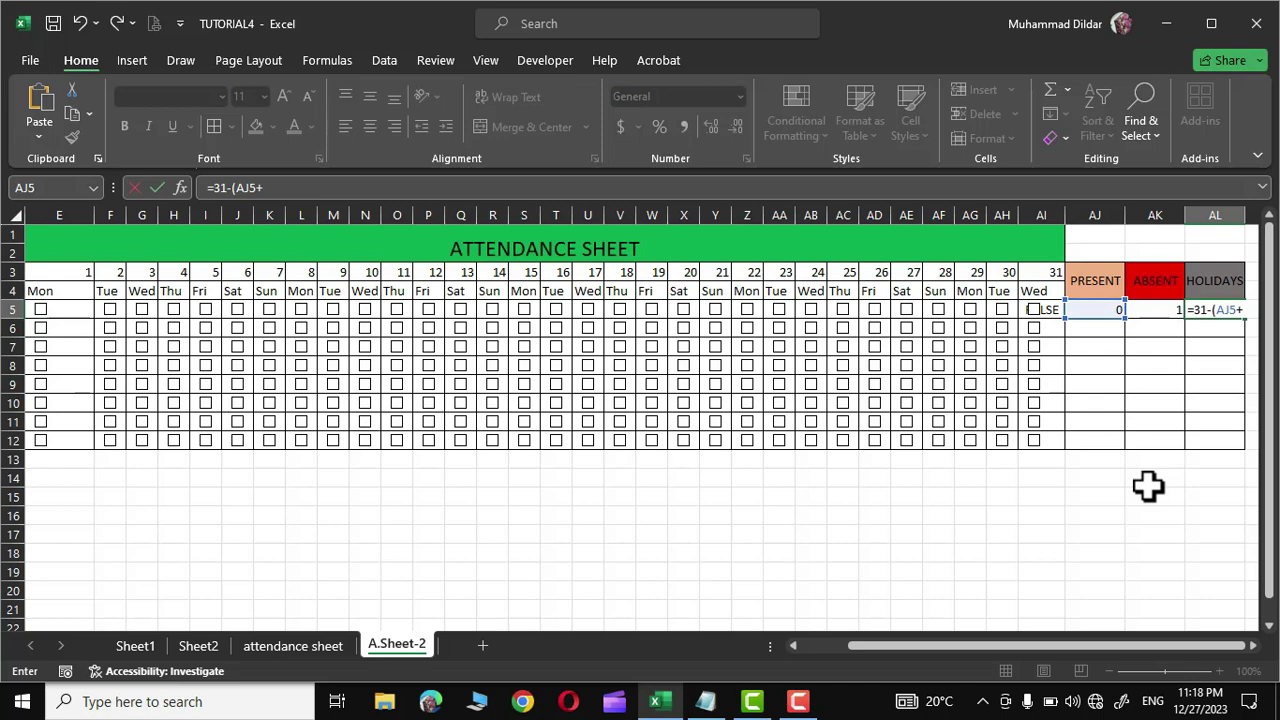
click(1152, 310)
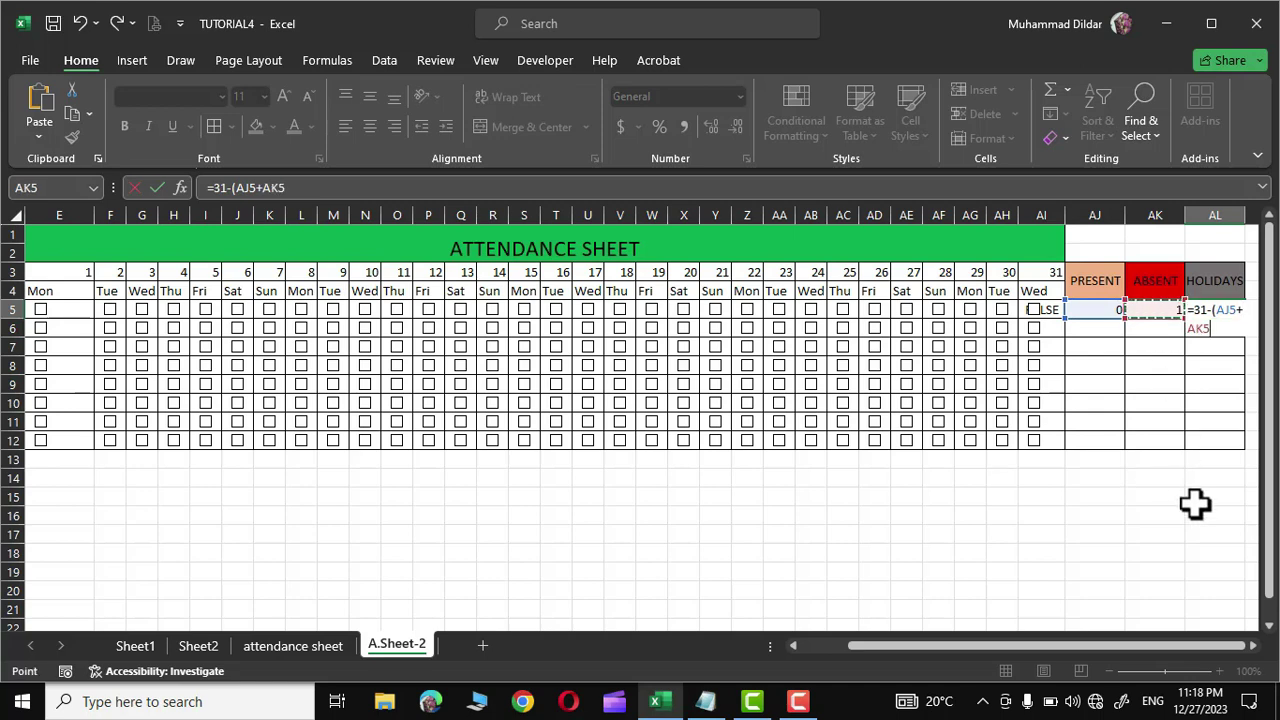
key(Return)
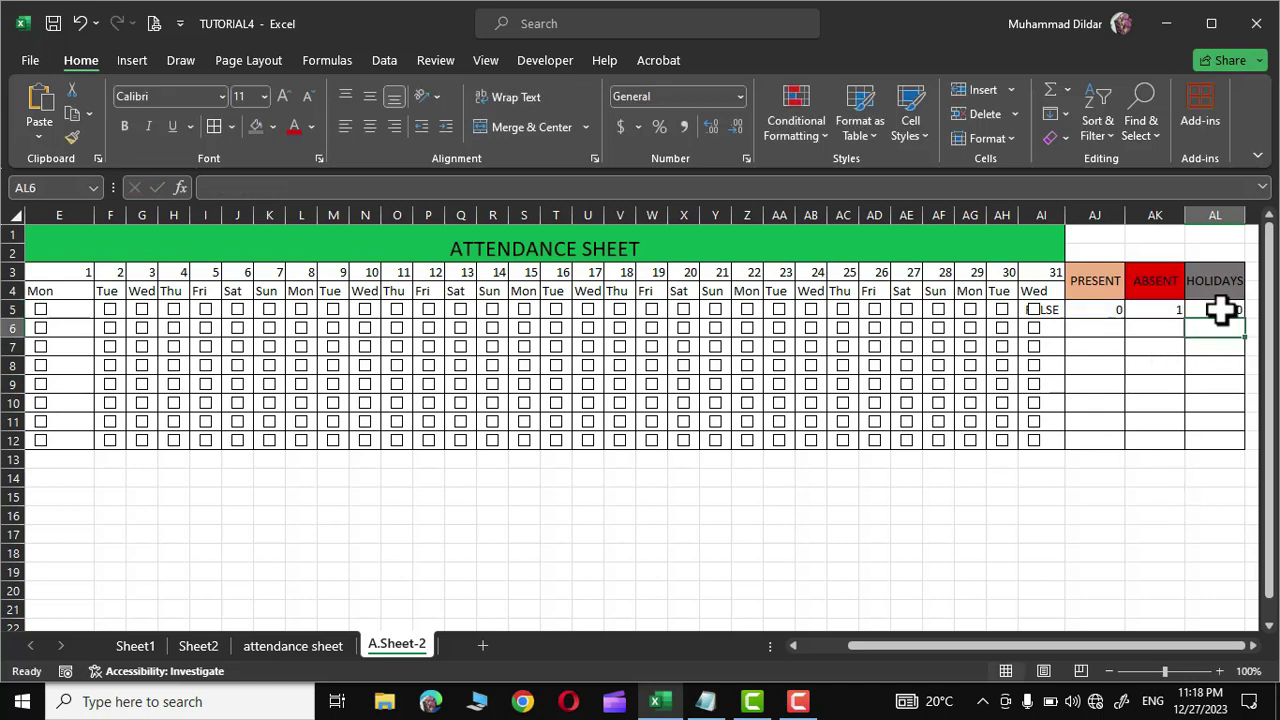
click(1070, 497)
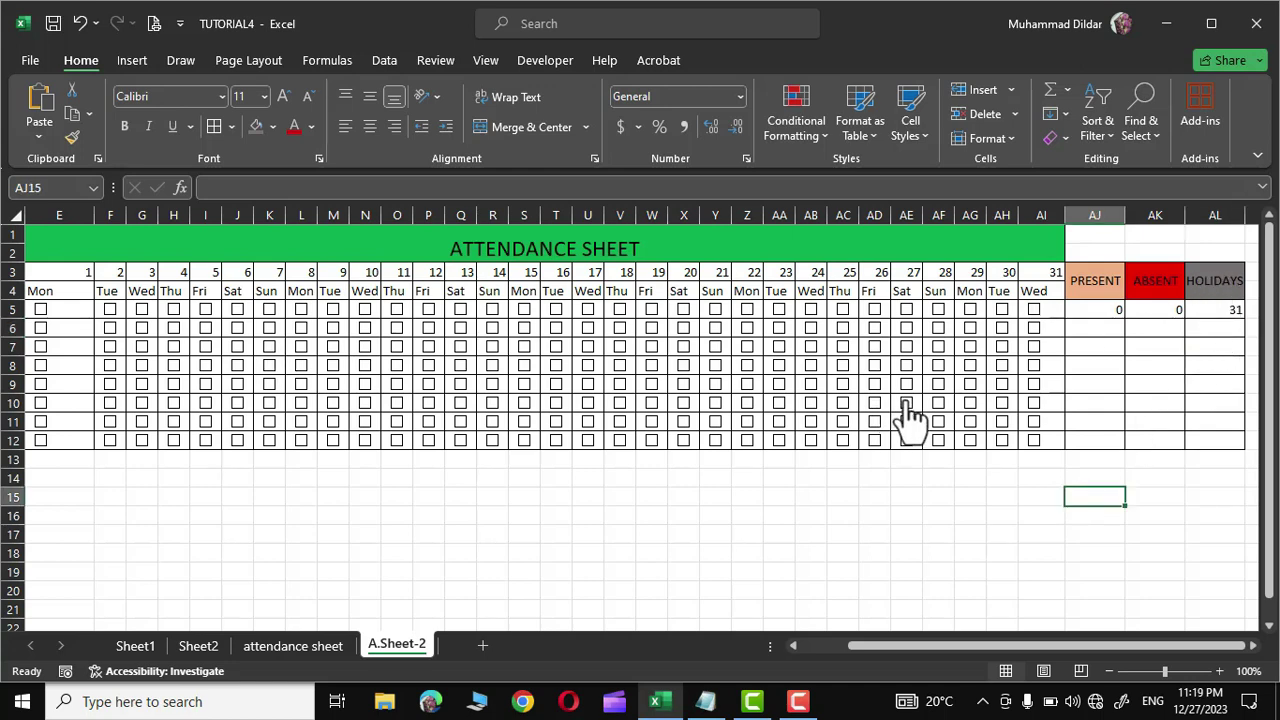
- Test the row 5 totals by ticking the check boxes for days 26 to 31 and ticking and unticking day 25
click(1035, 310)
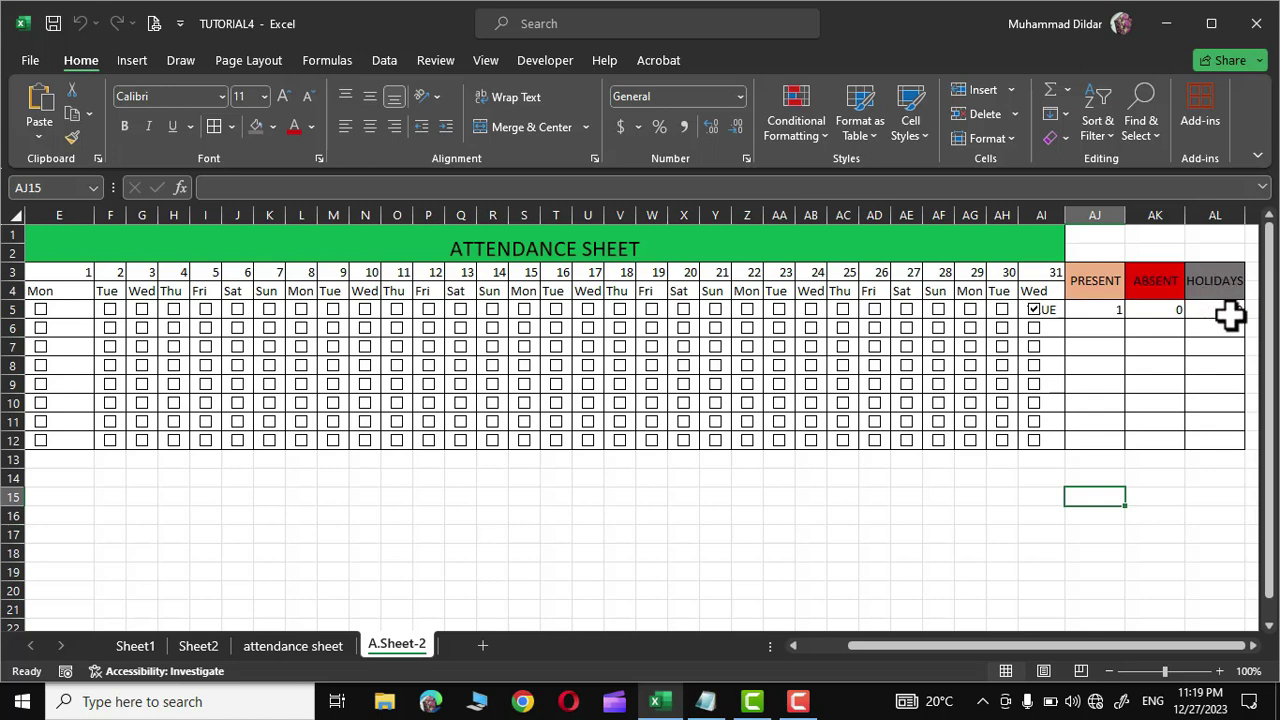
click(1002, 311)
click(968, 311)
click(938, 310)
click(906, 310)
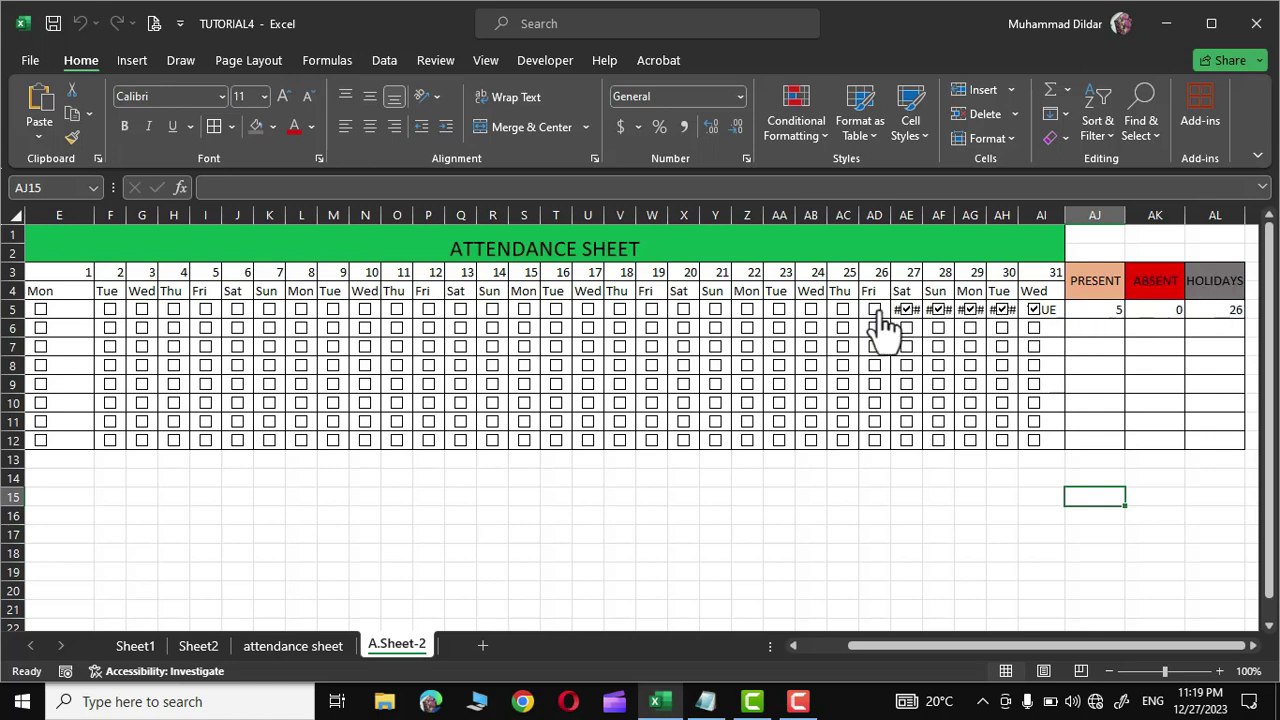
click(874, 310)
click(842, 310)
click(843, 311)
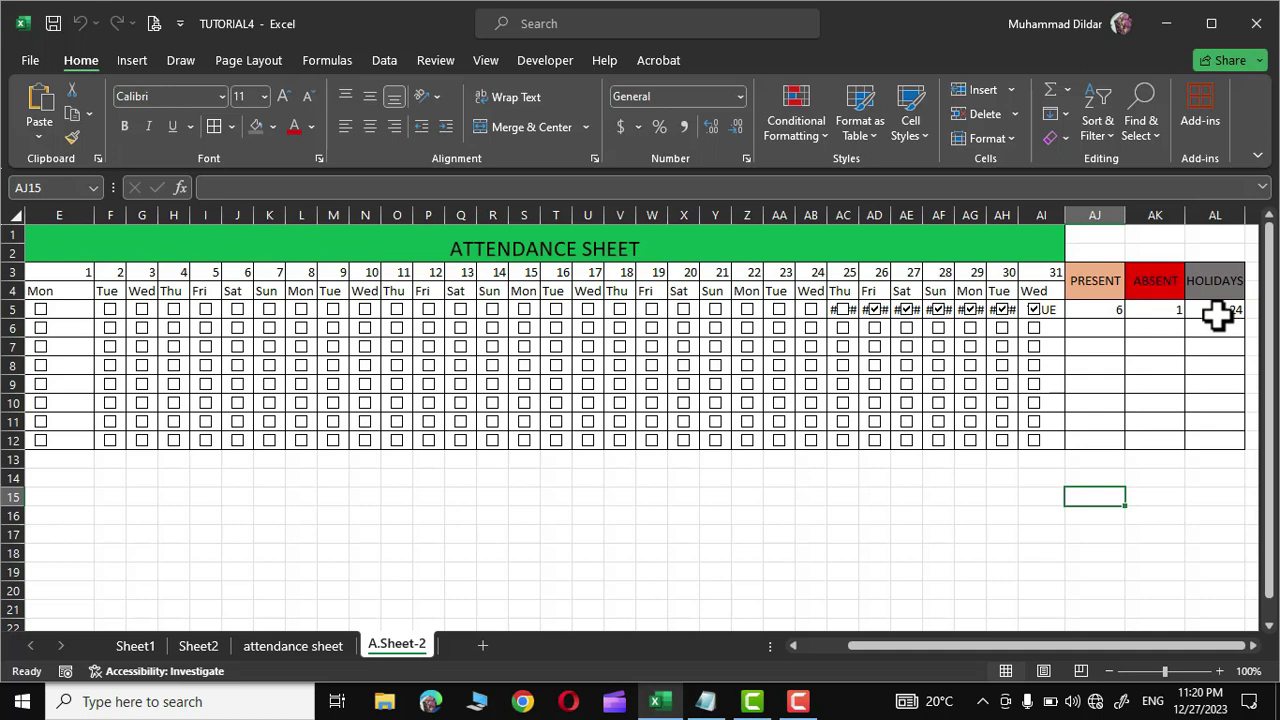
- Clear the linked values in AC5:AI5 to reset the row's test check boxes
click(975, 536)
drag(1056, 305, 844, 318)
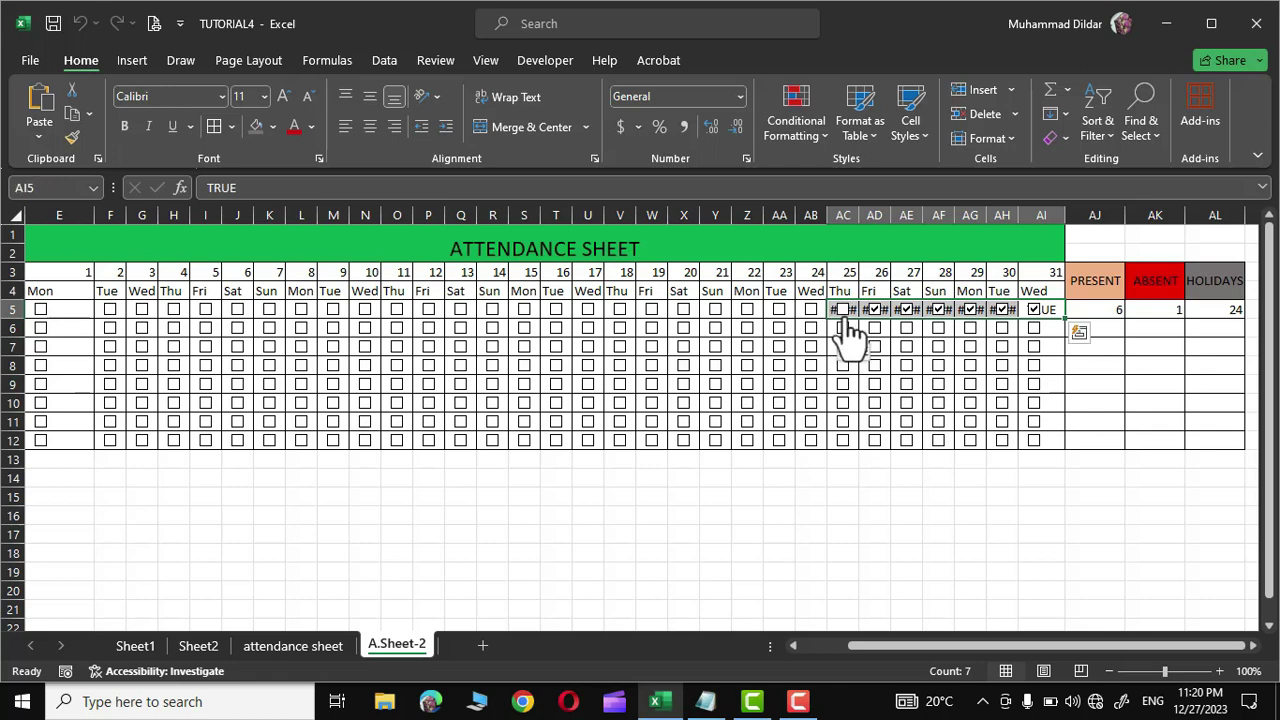
key(Delete)
click(1140, 515)
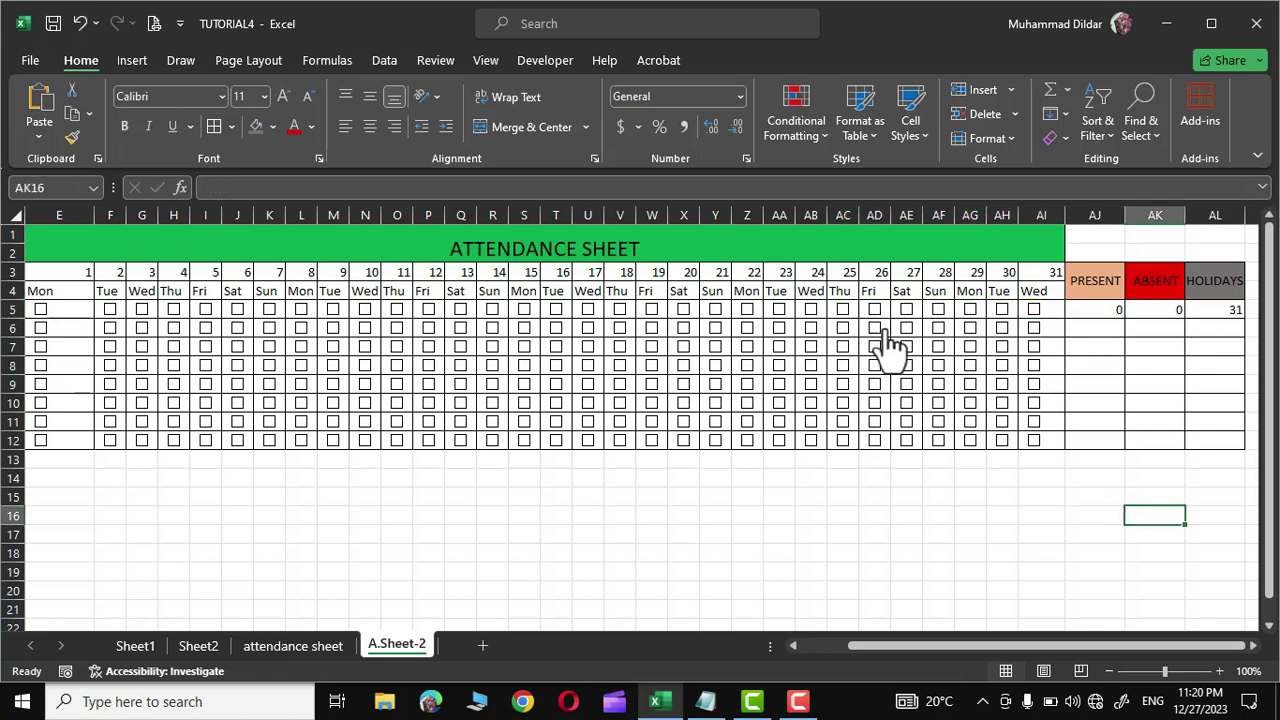
drag(962, 645, 841, 649)
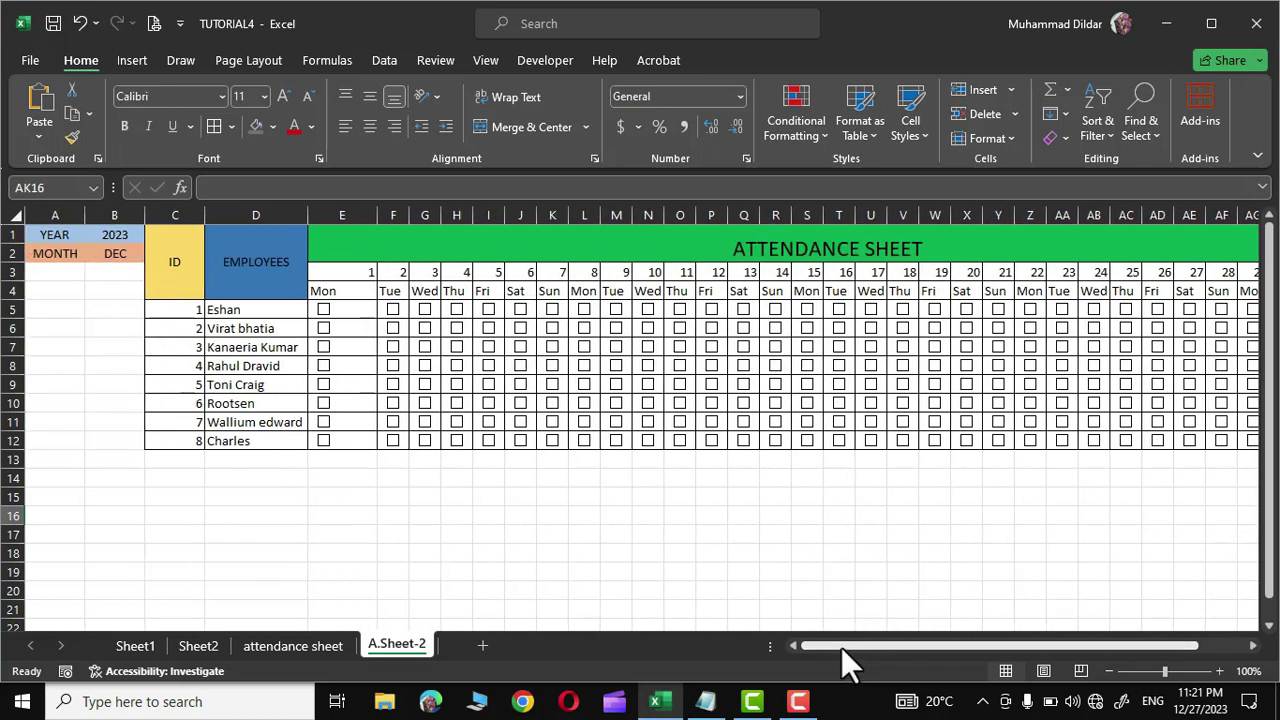